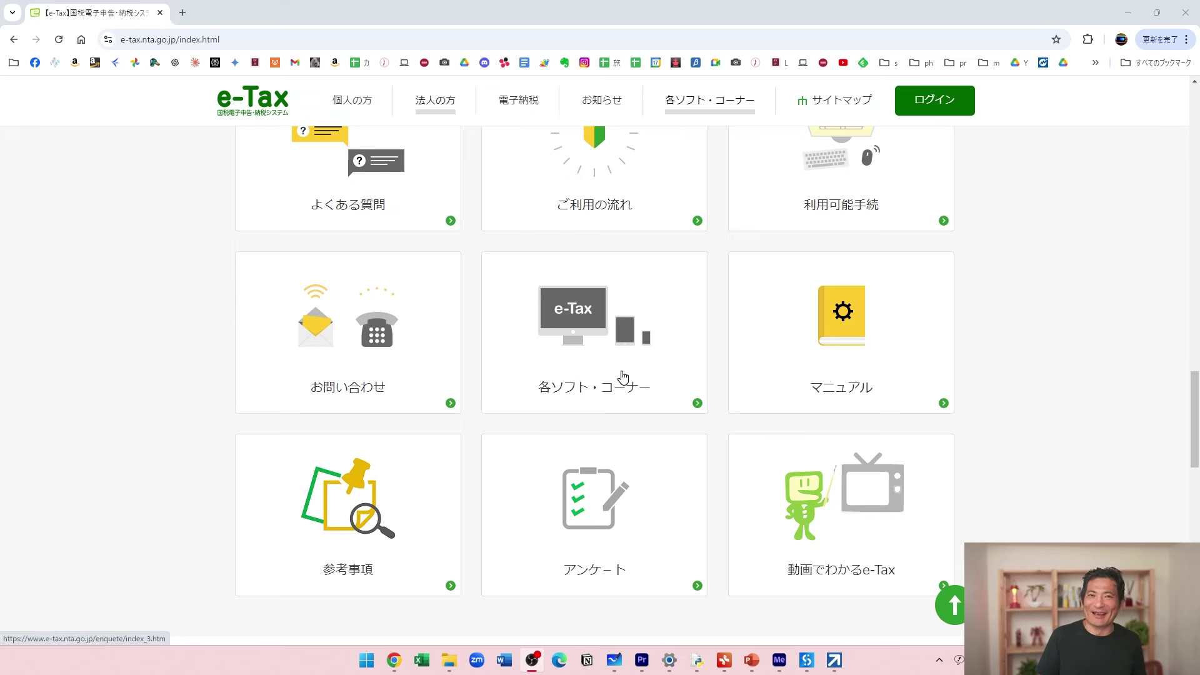
# Start a new 開始届出書（法人用） application through account creation and continue past the intro page.
pyautogui.click(940, 100)
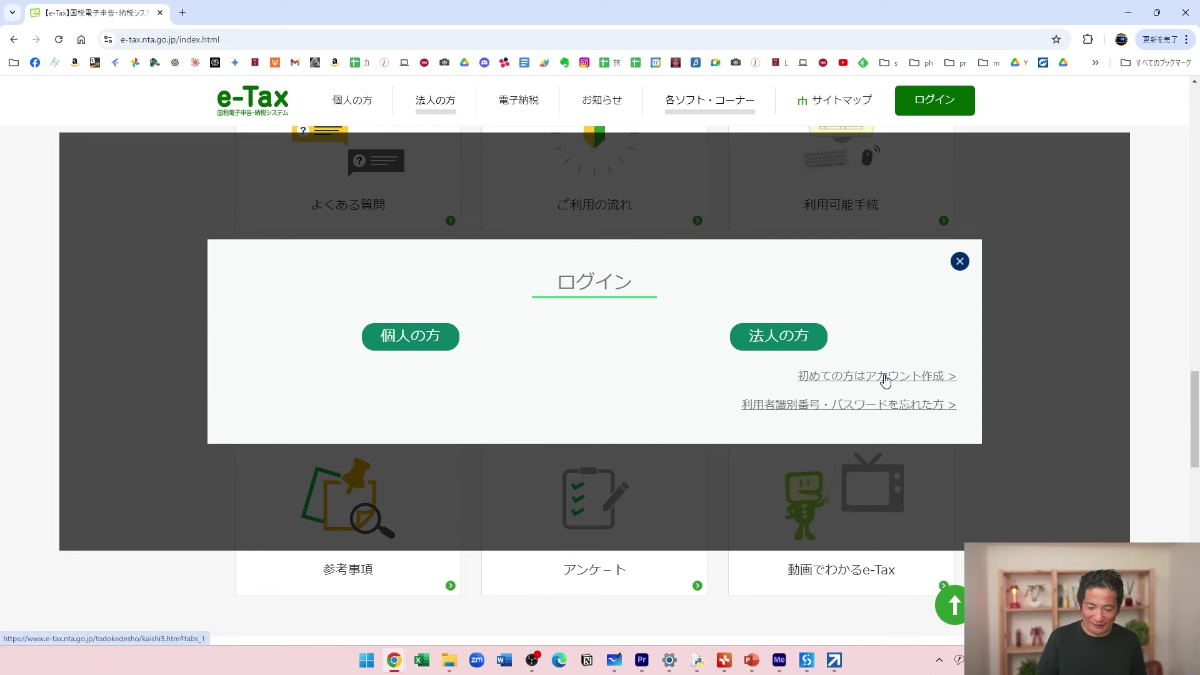
pyautogui.click(885, 379)
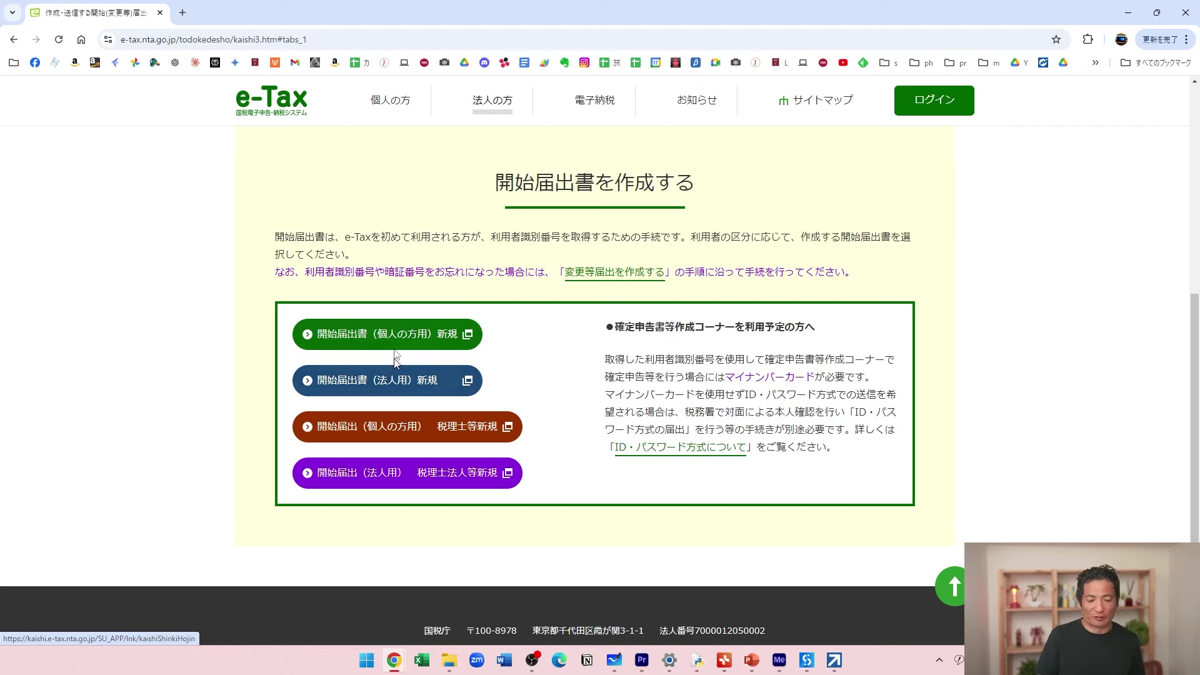
pyautogui.click(406, 387)
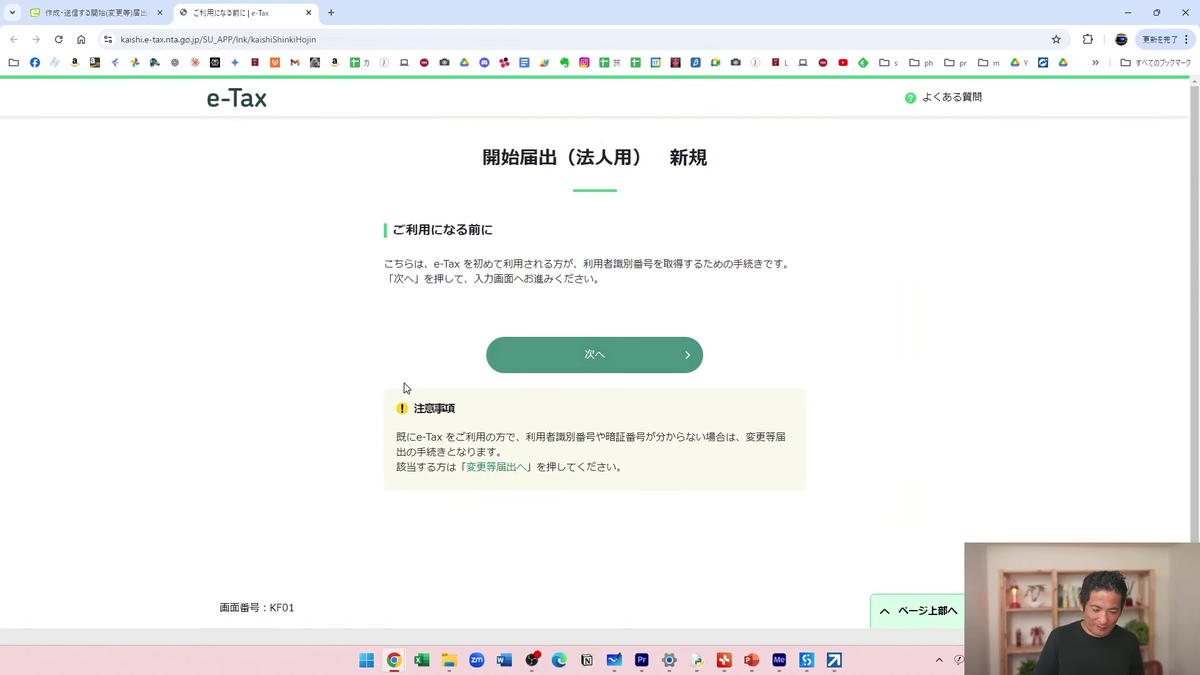
pyautogui.click(601, 359)
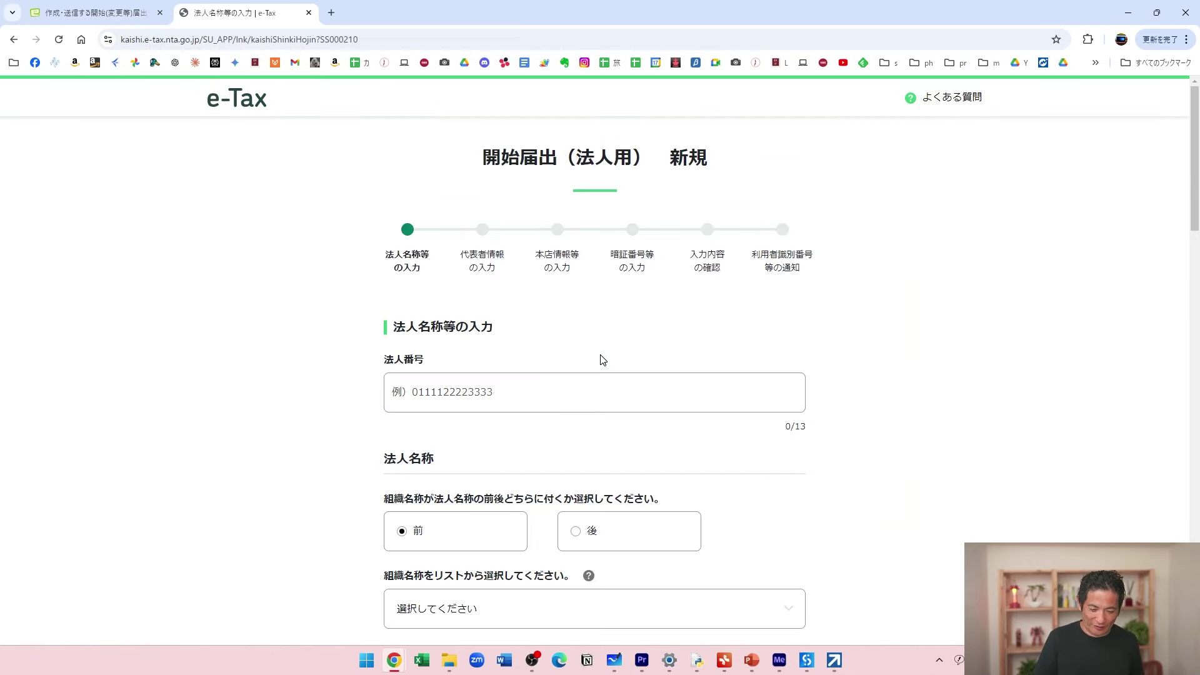
# Set the 組織名称 organisation type to 株式会社.
pyautogui.scroll(-4, 788, 362)
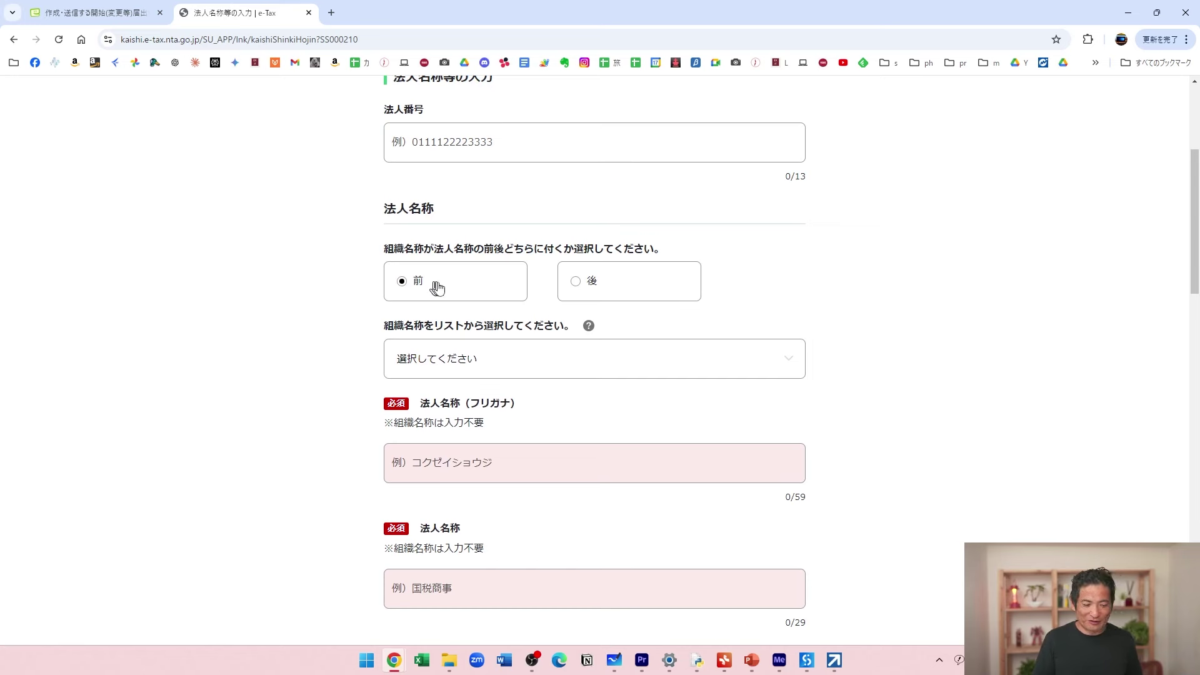
pyautogui.click(516, 356)
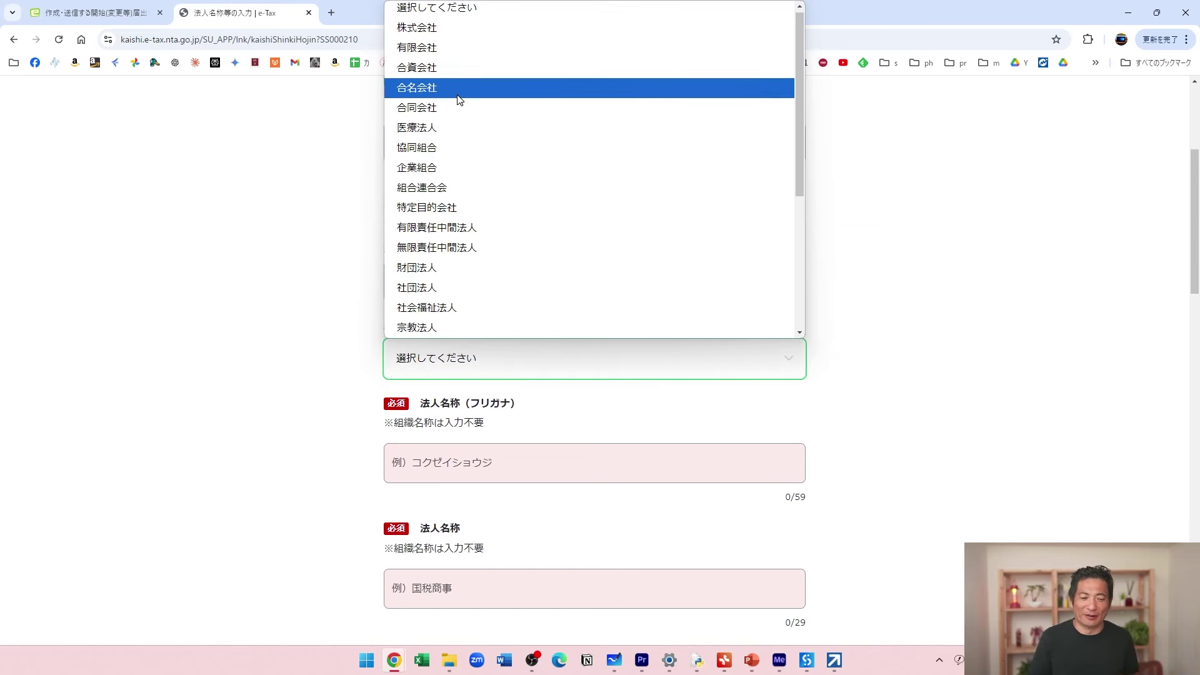
pyautogui.click(454, 28)
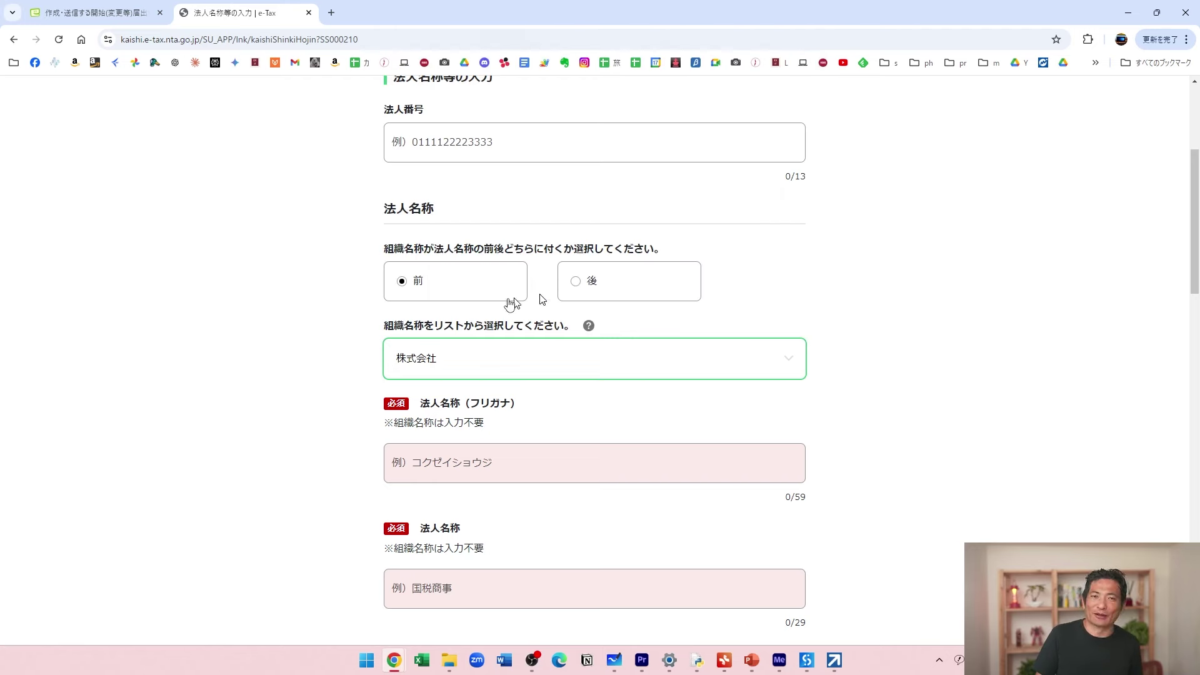
# Enter サンプル in katakana as the 法人名称（フリガナ）.
pyautogui.scroll(-2, 910, 351)
pyautogui.click(610, 345)
pyautogui.write('sanp@u')
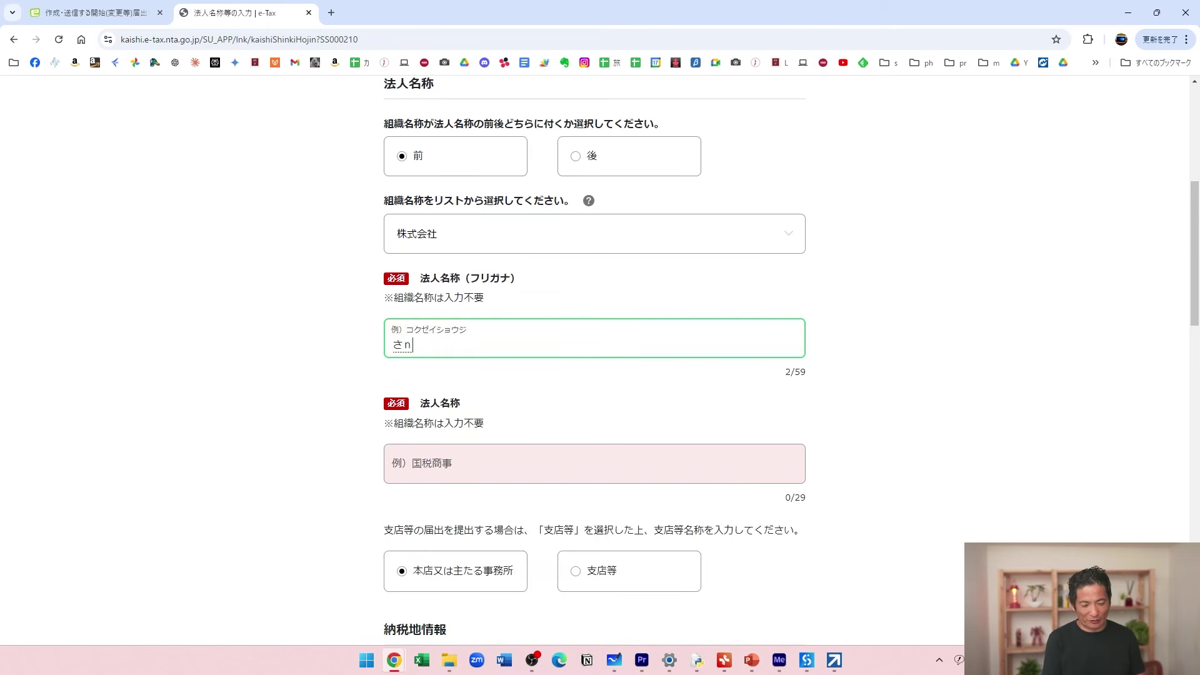
pyautogui.press('BackSpace')
pyautogui.write('uru')
pyautogui.press('space')
pyautogui.press('Return')
# Enter サンプル as the 法人名称.
pyautogui.press('Tab')
pyautogui.write('sanpuru')
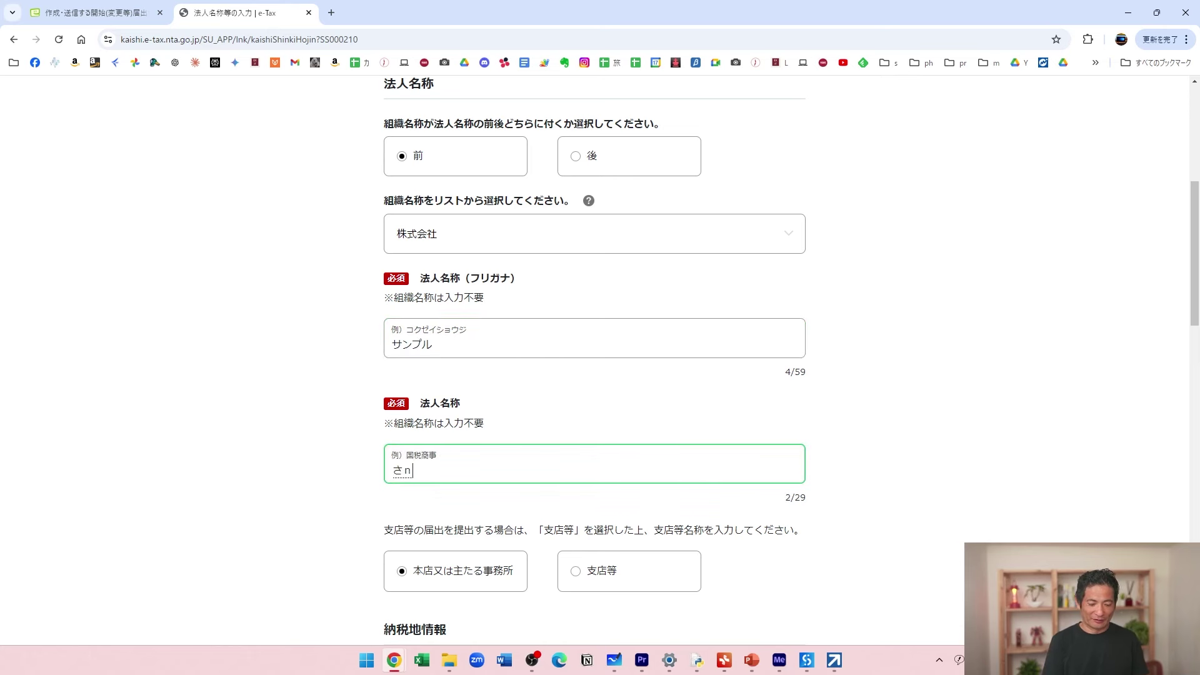
pyautogui.press('space')
pyautogui.press('Return')
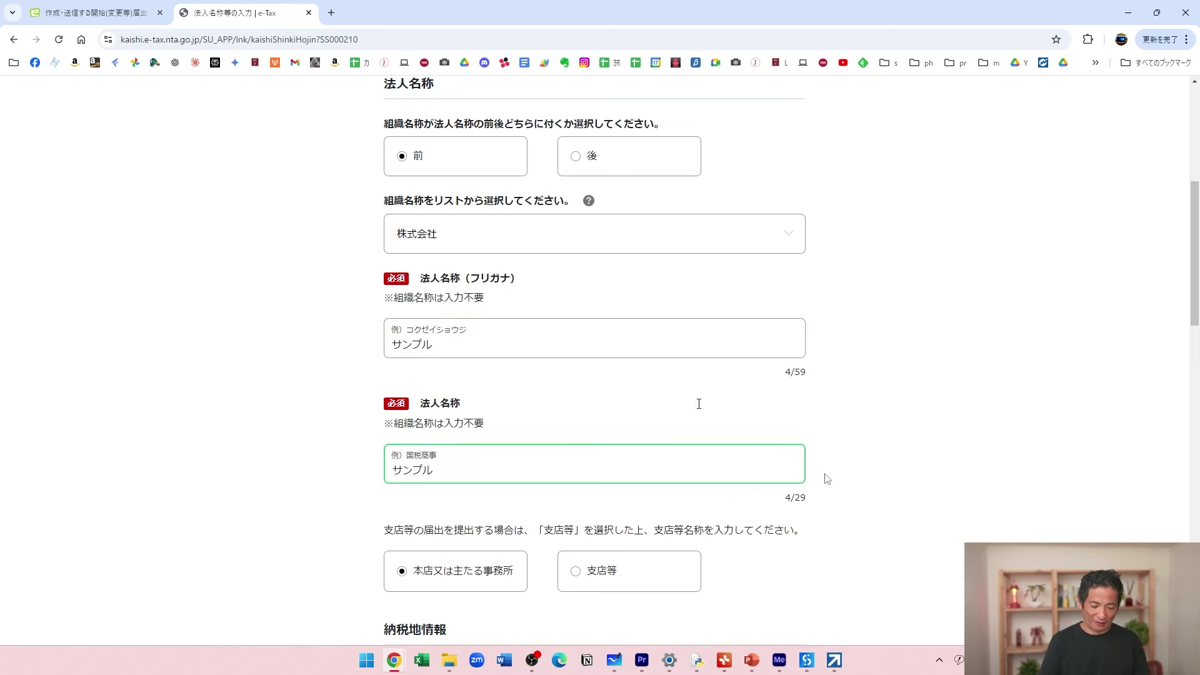
pyautogui.scroll(-6, 876, 498)
# Enter postal code 141 and fill in the head-office address from it.
pyautogui.click(412, 372)
pyautogui.write('141')
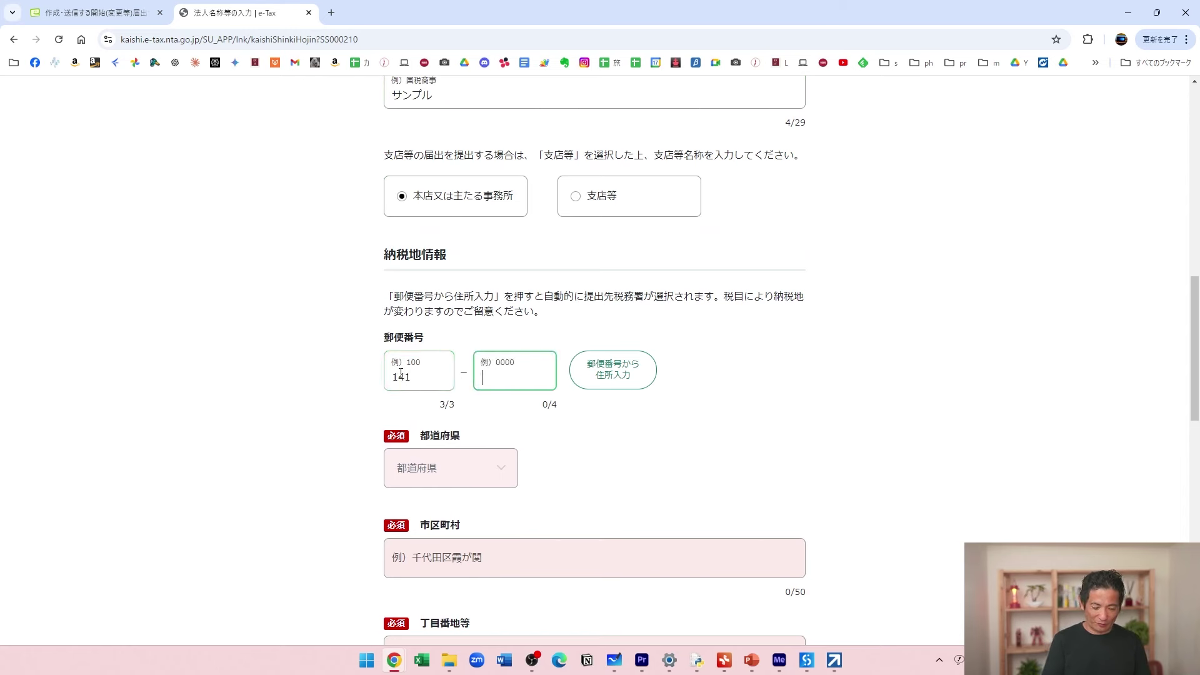
pyautogui.click(619, 394)
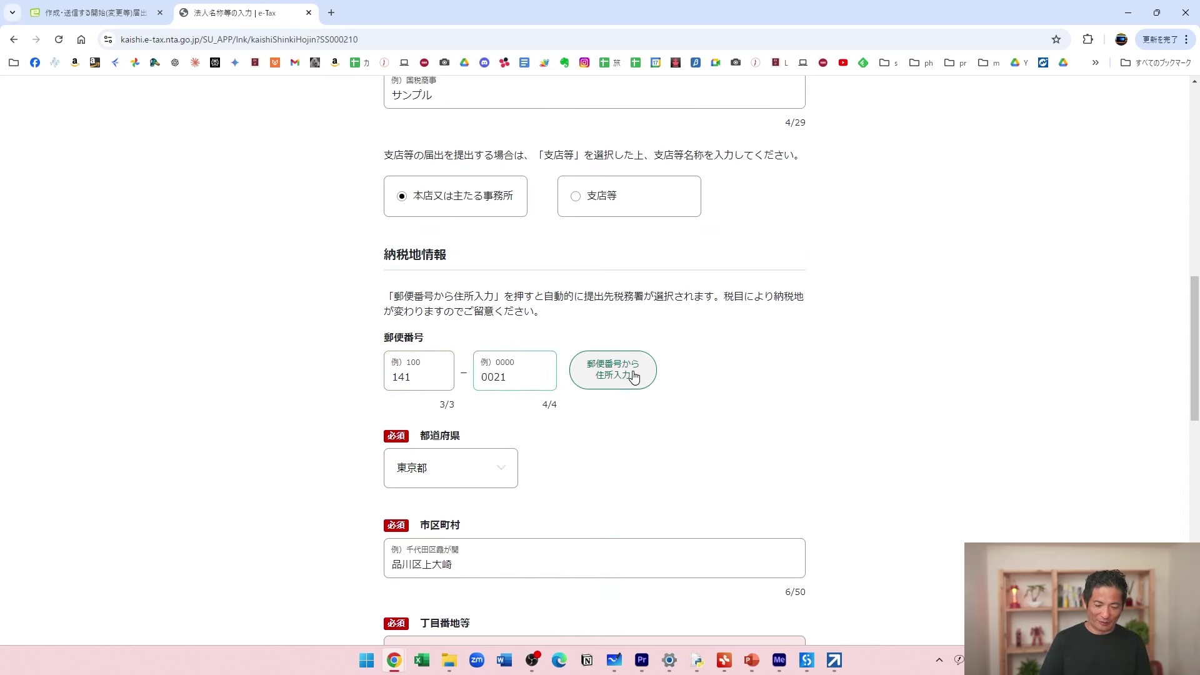
pyautogui.scroll(-1, 818, 394)
pyautogui.scroll(-5, 819, 394)
# Enter 1-1-1 as the 丁目番地等 and move into the phone number field.
pyautogui.click(500, 279)
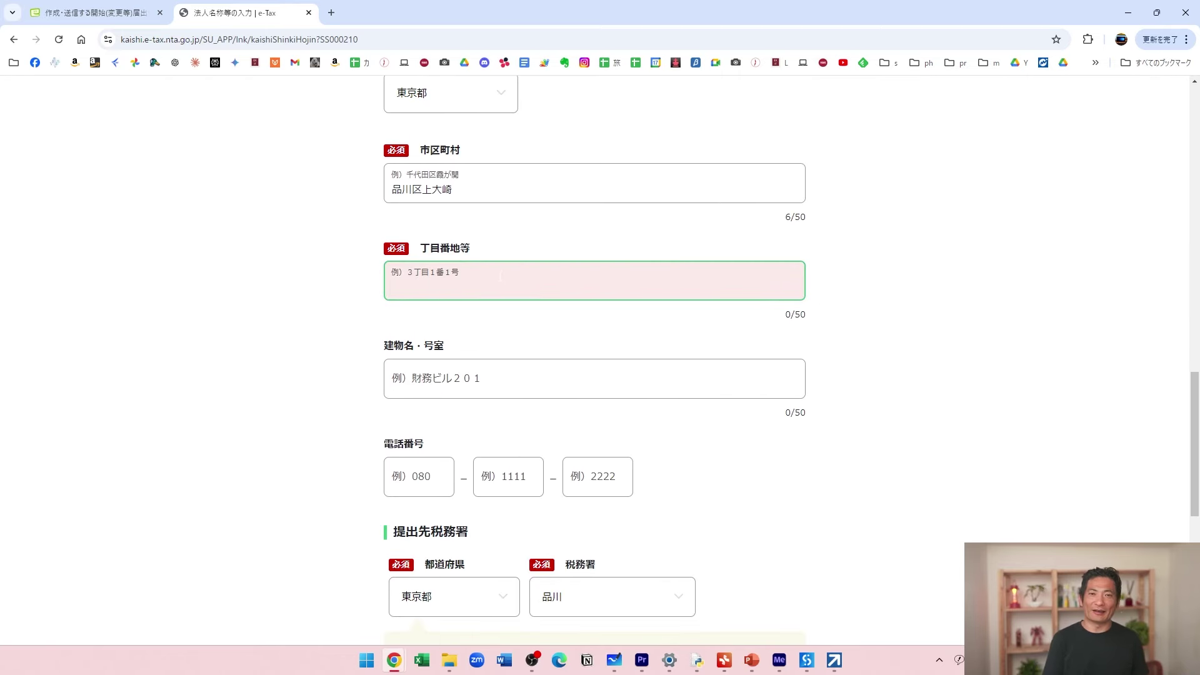
pyautogui.write('1-1')
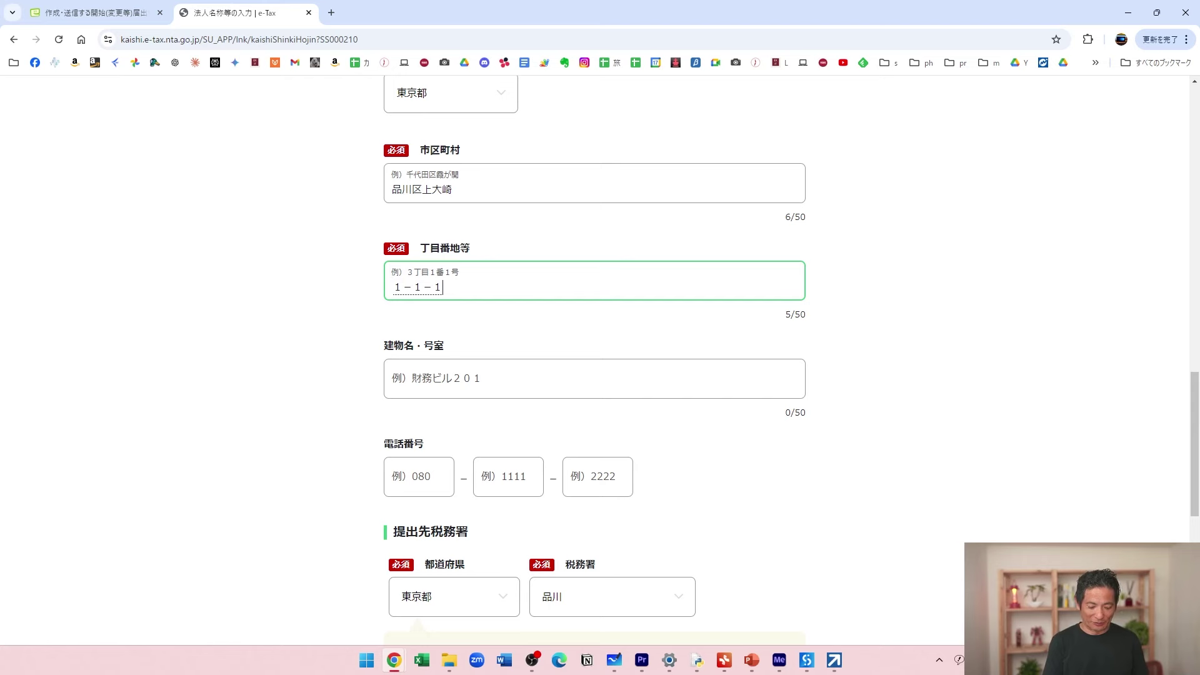
pyautogui.write('-1')
pyautogui.scroll(-2, 707, 464)
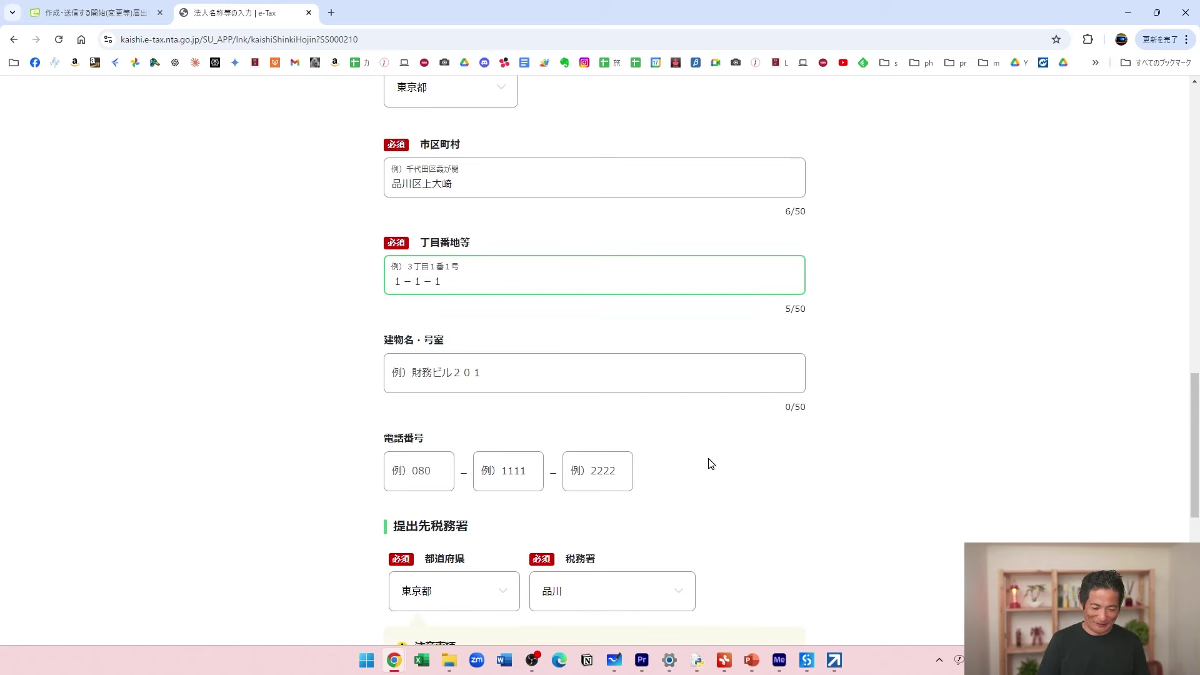
pyautogui.scroll(-2, 714, 382)
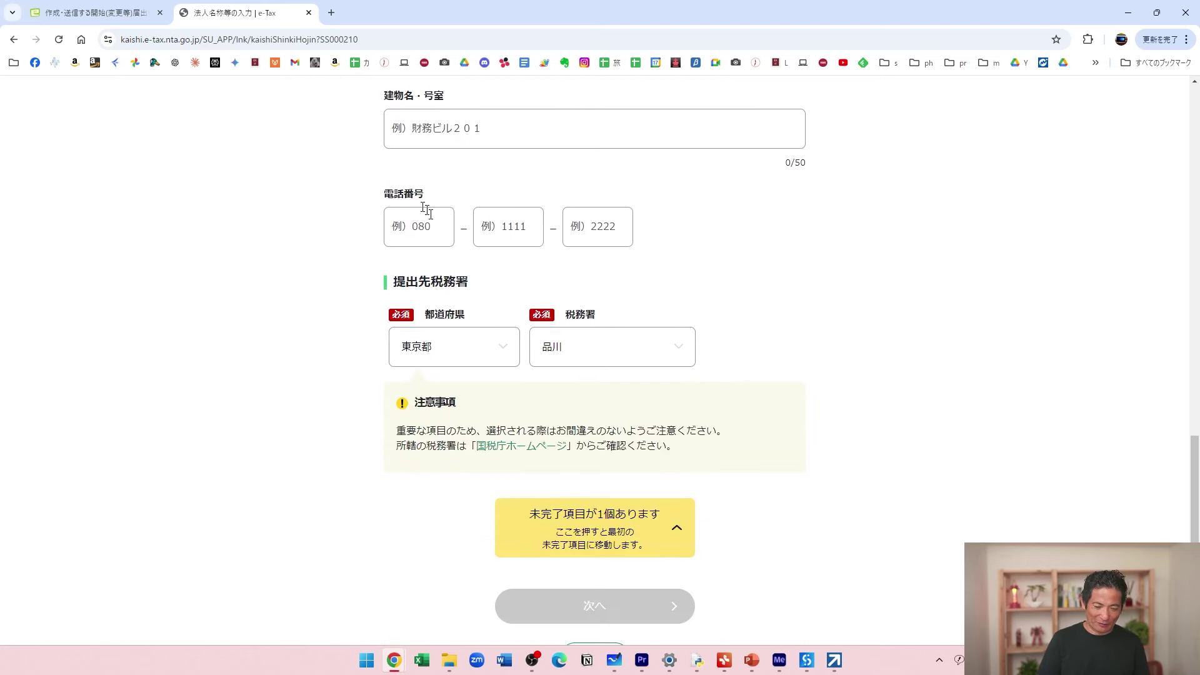
pyautogui.click(578, 222)
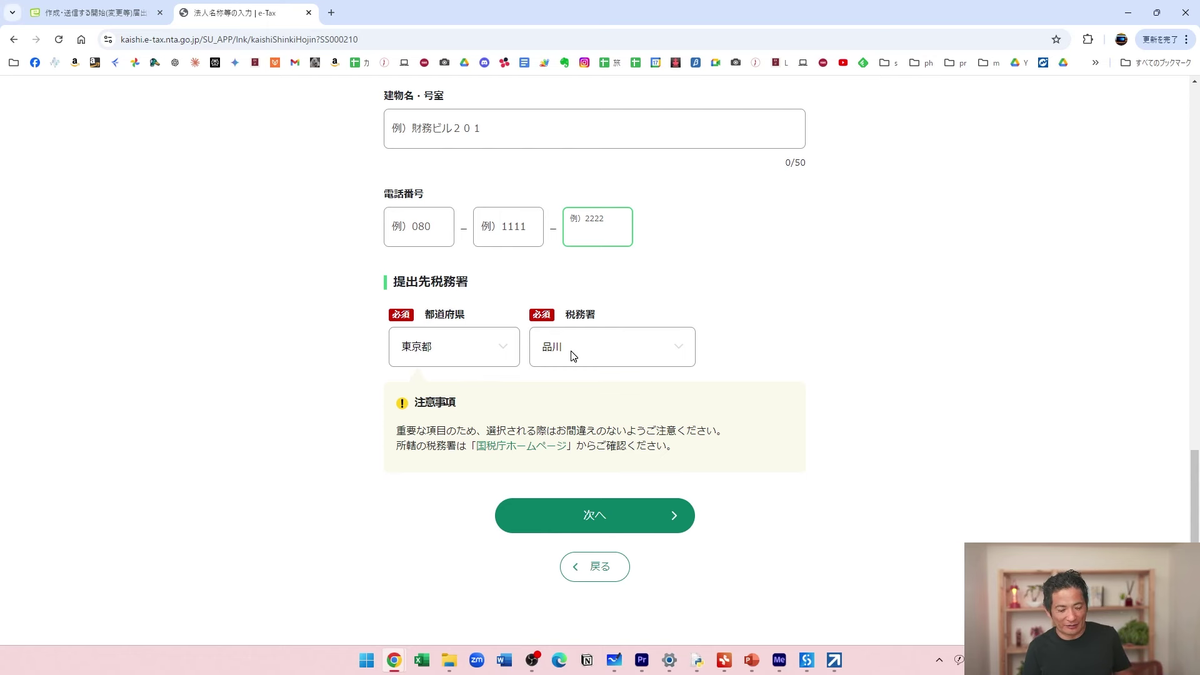
# Open the 国税庁 tax-office lookup page in a new tab and return to e-Tax.
pyautogui.keyDown('ctrl'); pyautogui.click(513, 447); pyautogui.keyUp('ctrl')
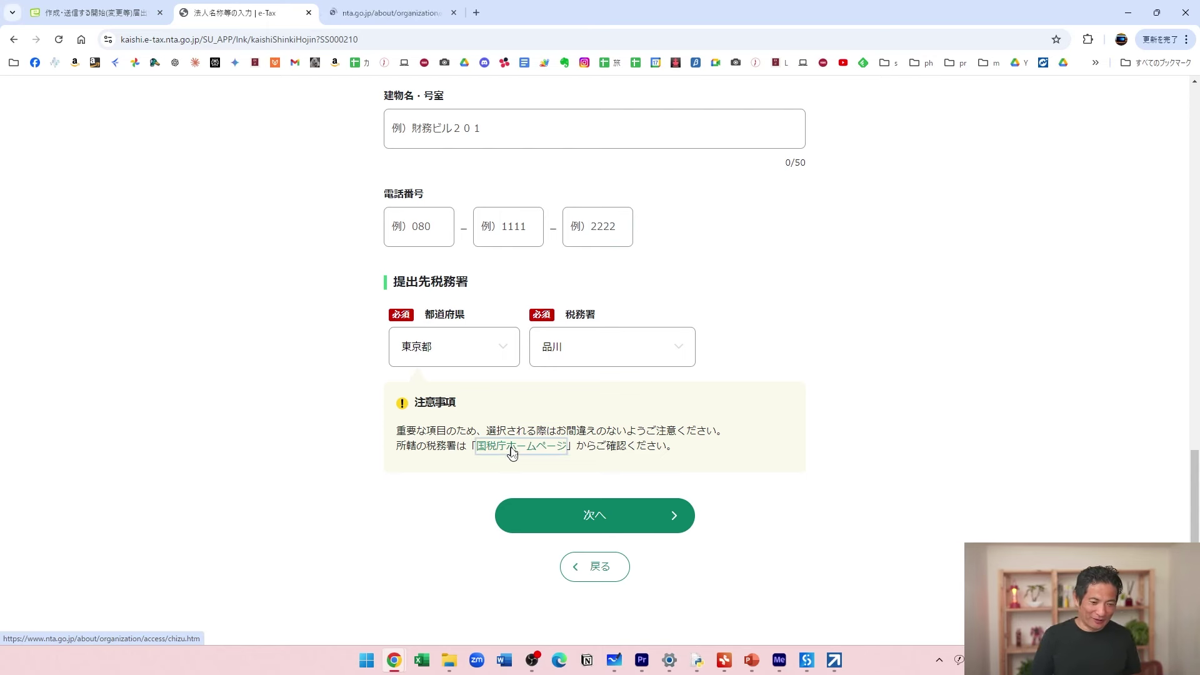
pyautogui.click(383, 12)
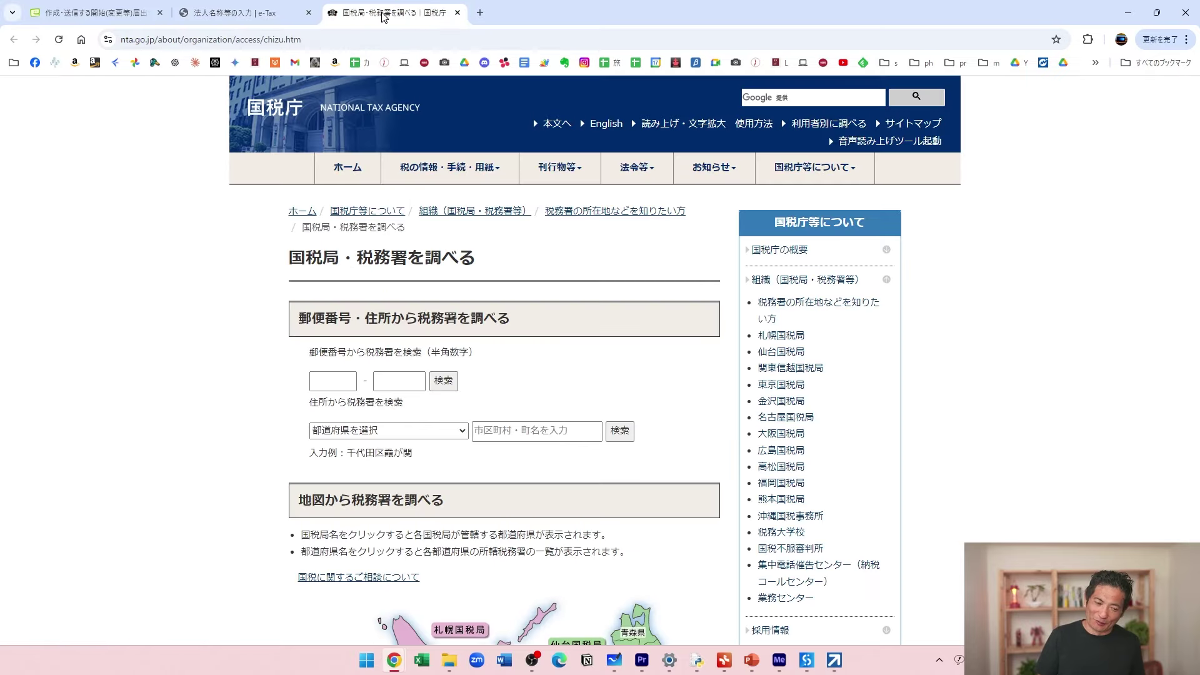
pyautogui.scroll(-5, 307, 390)
pyautogui.scroll(5, 306, 390)
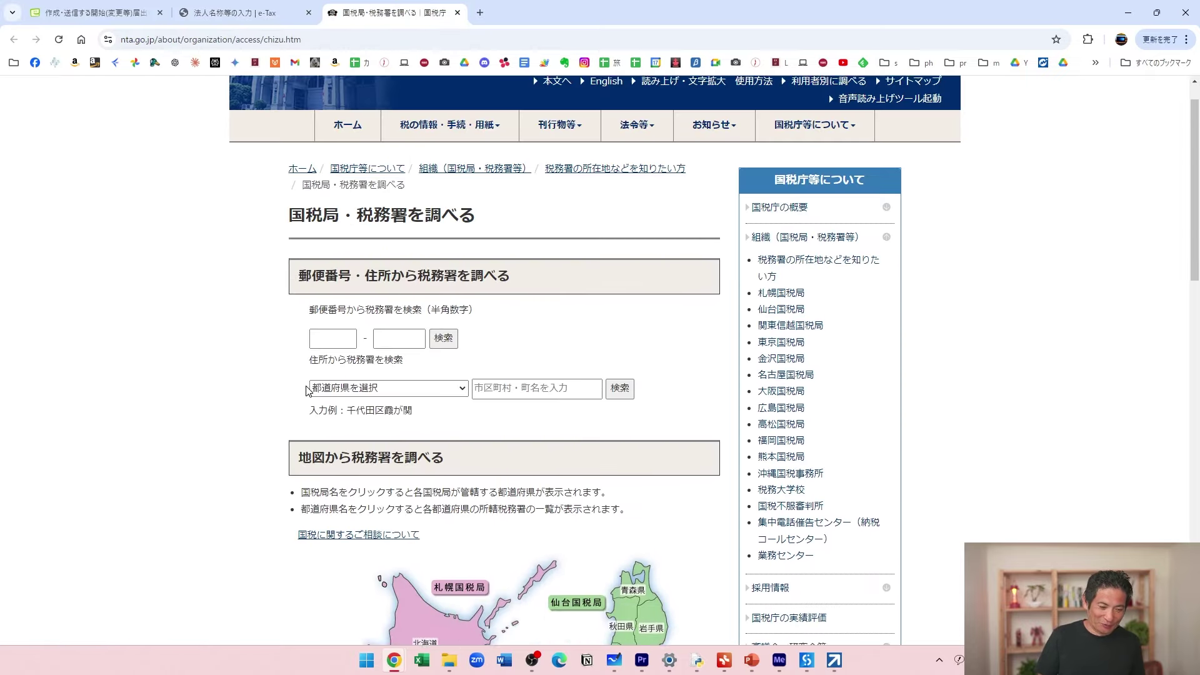
pyautogui.click(243, 19)
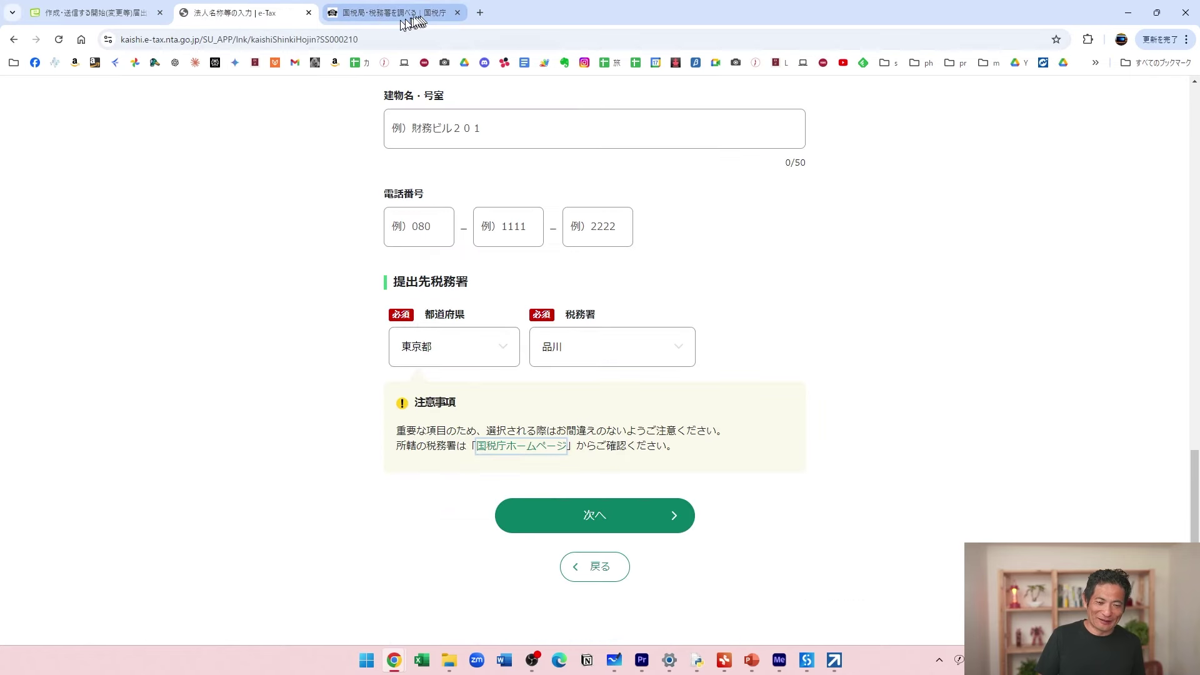
# Proceed to the next step, accepting 品川 as the filing tax office.
pyautogui.scroll(-2, 894, 396)
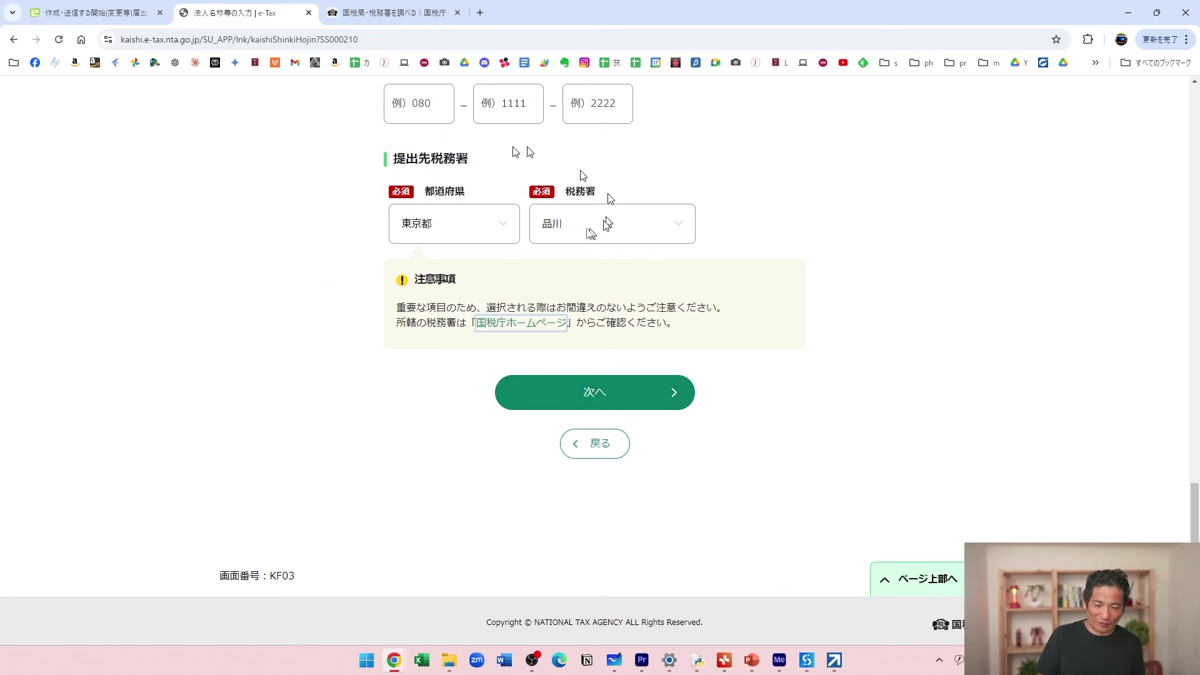
pyautogui.click(633, 401)
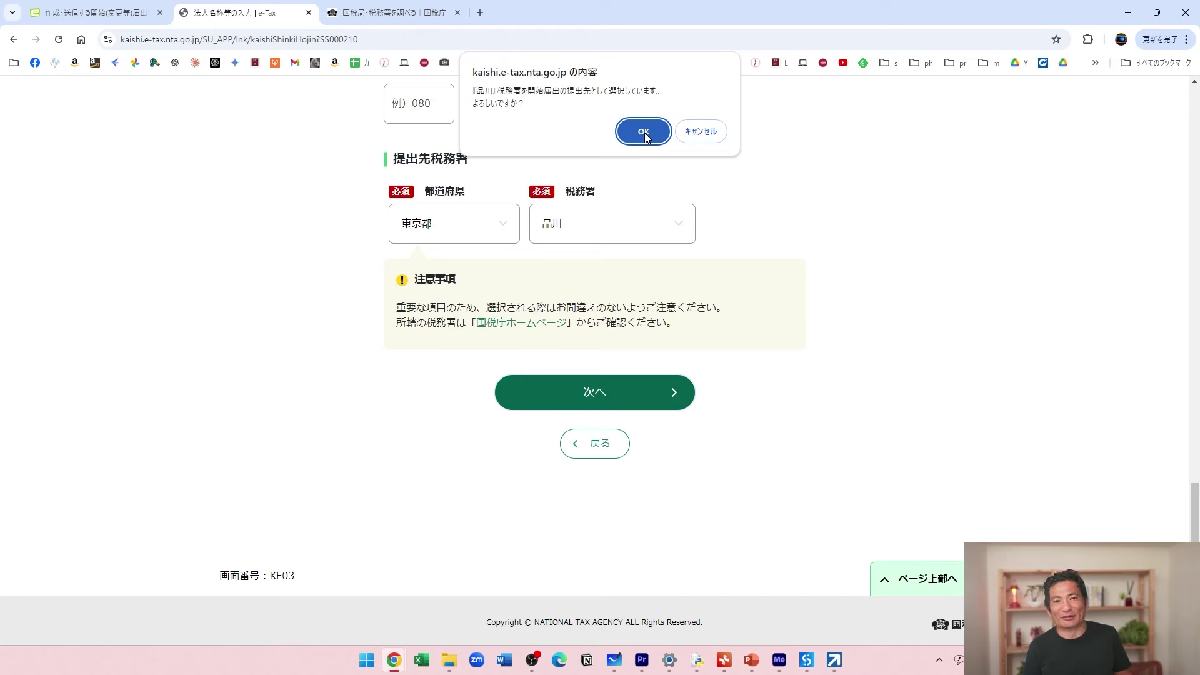
pyautogui.click(644, 133)
pyautogui.scroll(-2, 862, 340)
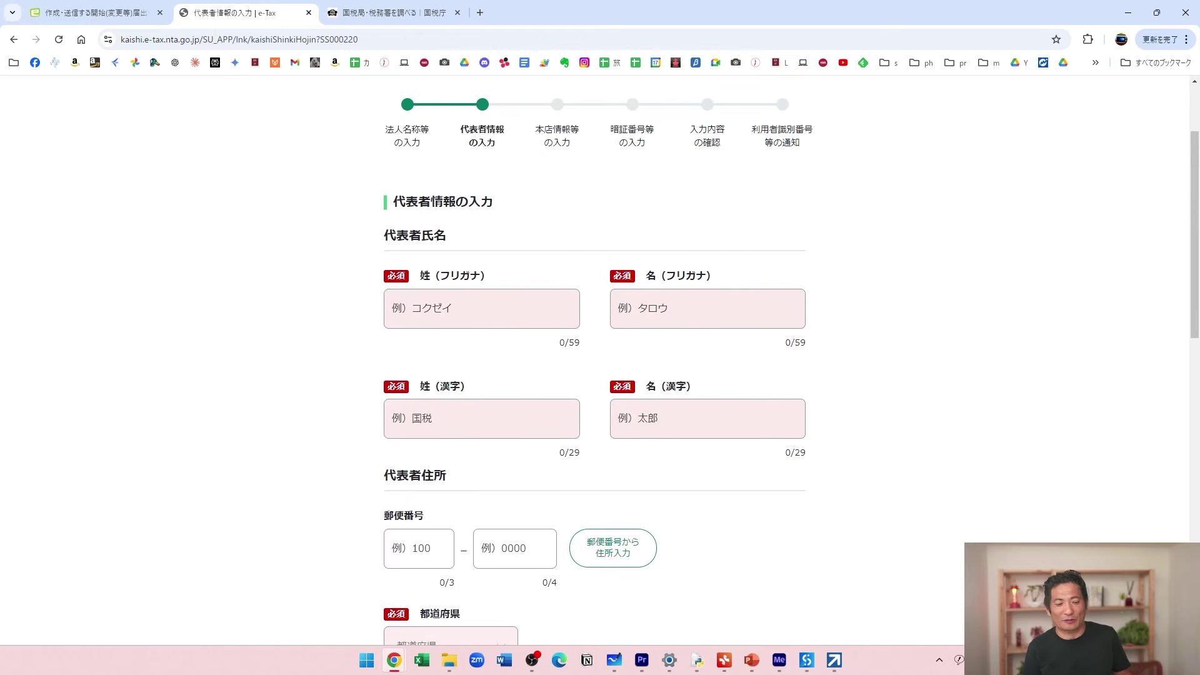
# Enter the representative's surname and given name in the katakana furigana fields.
pyautogui.click(507, 304)
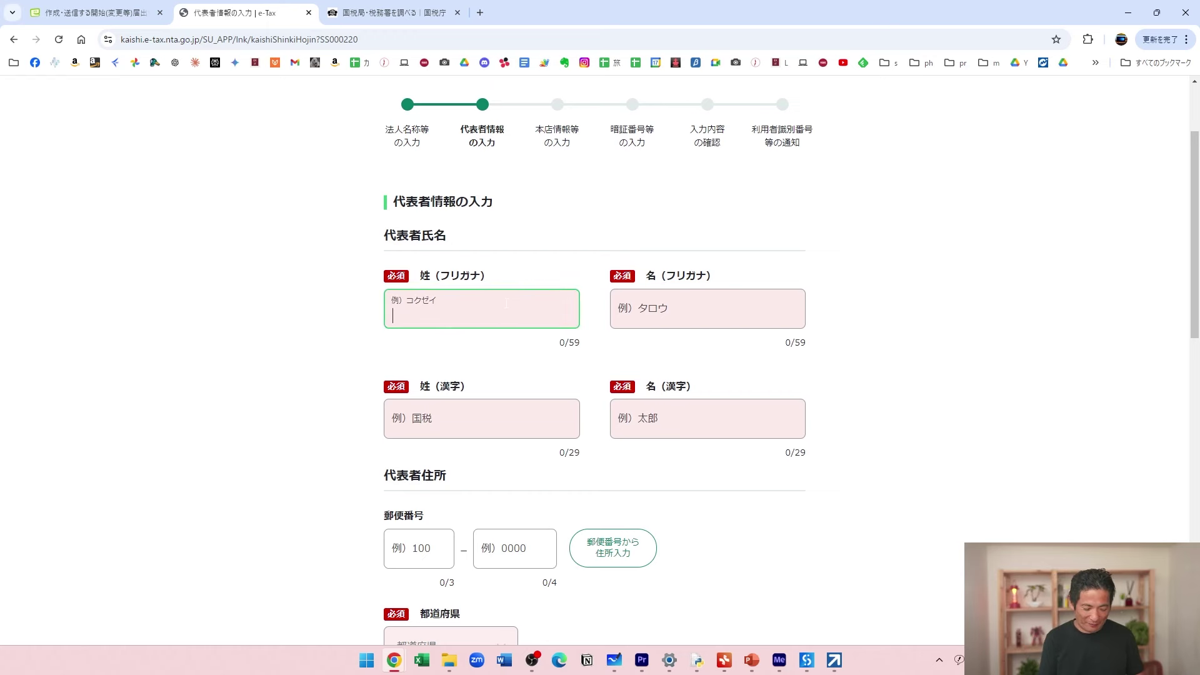
pyautogui.write('sanpuru')
pyautogui.press('space')
pyautogui.press('Return')
pyautogui.press('Tab')
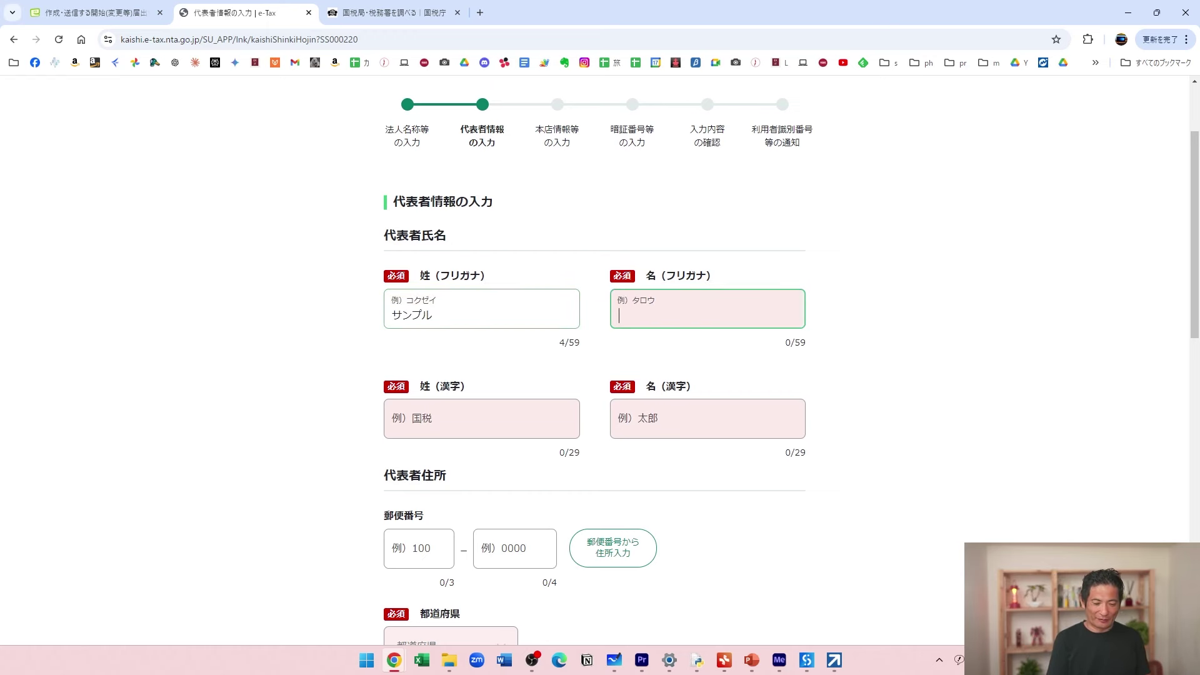
pyautogui.write('tarou')
pyautogui.press('space')
pyautogui.press('Return')
# Enter the representative's surname and given name in the 姓/名（漢字） fields.
pyautogui.press('Tab')
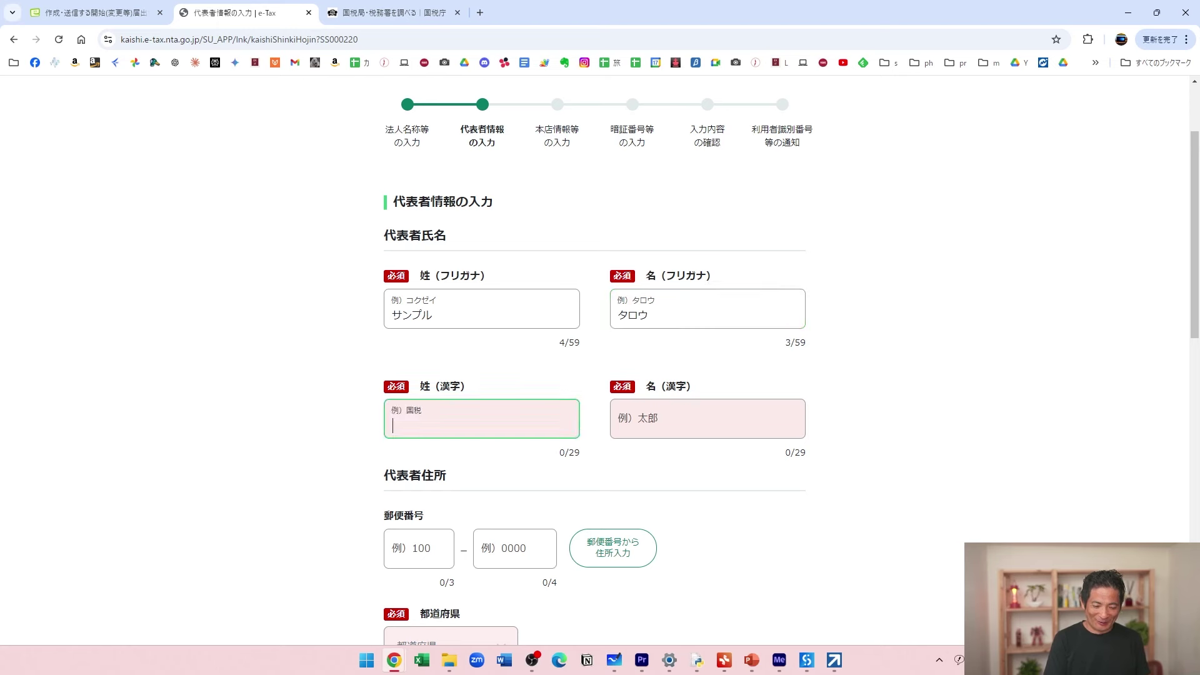
pyautogui.write('sanpuru')
pyautogui.press('space')
pyautogui.press('space')
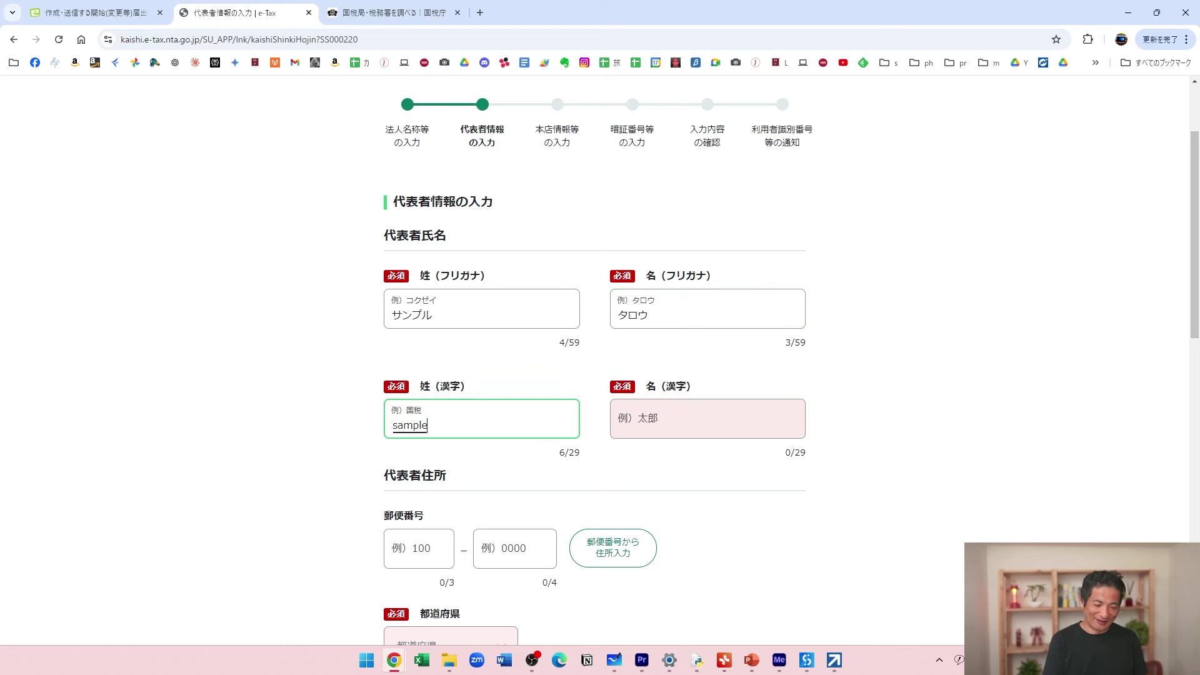
pyautogui.press('space')
pyautogui.press('Up')
pyautogui.press('Return')
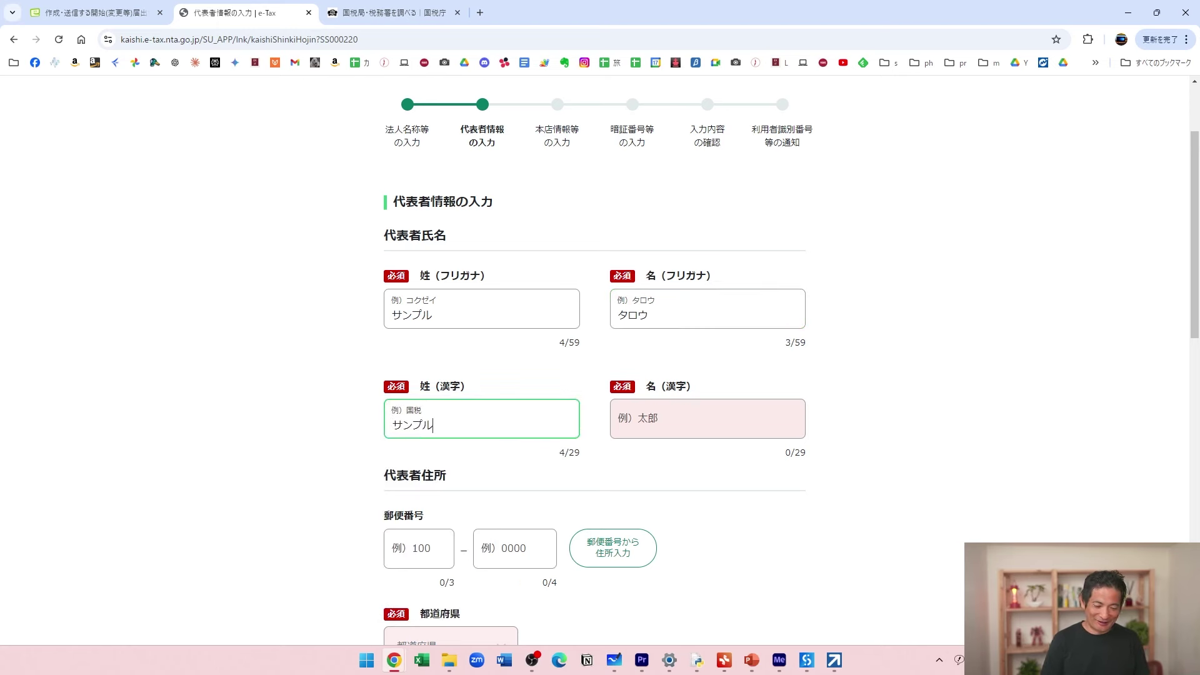
pyautogui.press('Tab')
pyautogui.write('tarou')
pyautogui.press('space')
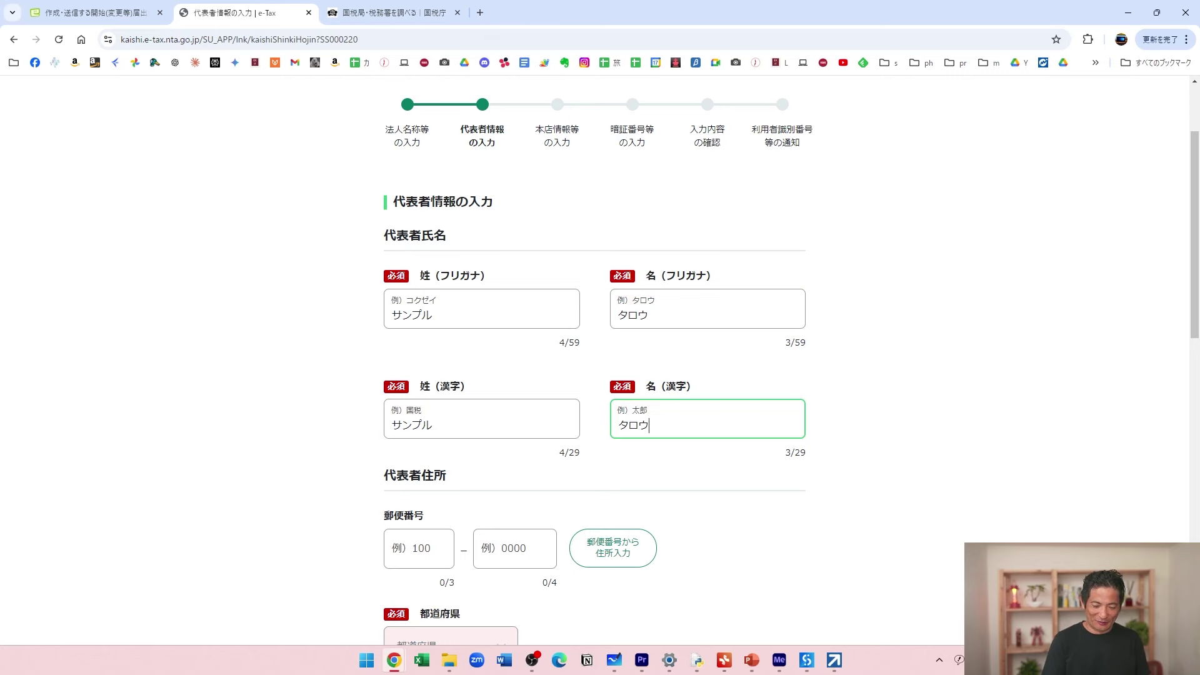
pyautogui.scroll(-3, 775, 375)
pyautogui.click(403, 361)
# Fill the representative's prefecture and city from the postal code.
pyautogui.press('Tab')
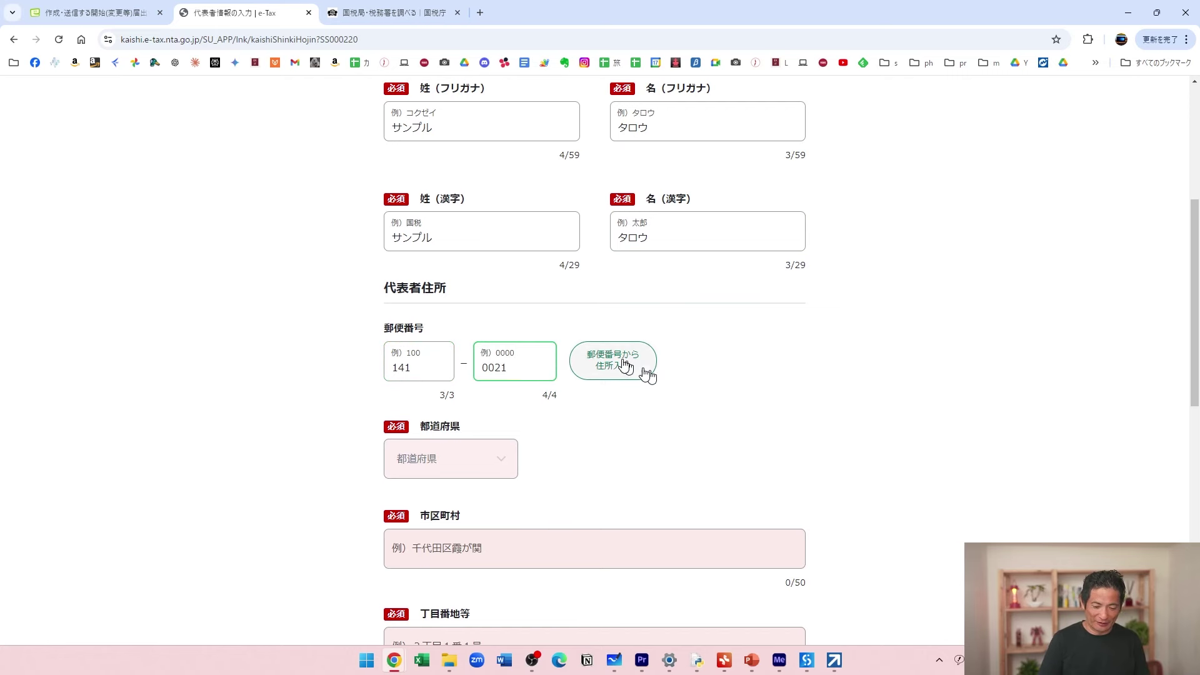
pyautogui.click(621, 364)
pyautogui.scroll(-5, 651, 415)
# Enter 1-1- as the representative's 丁目番地等 and advance to the 暗証番号 step.
pyautogui.click(477, 337)
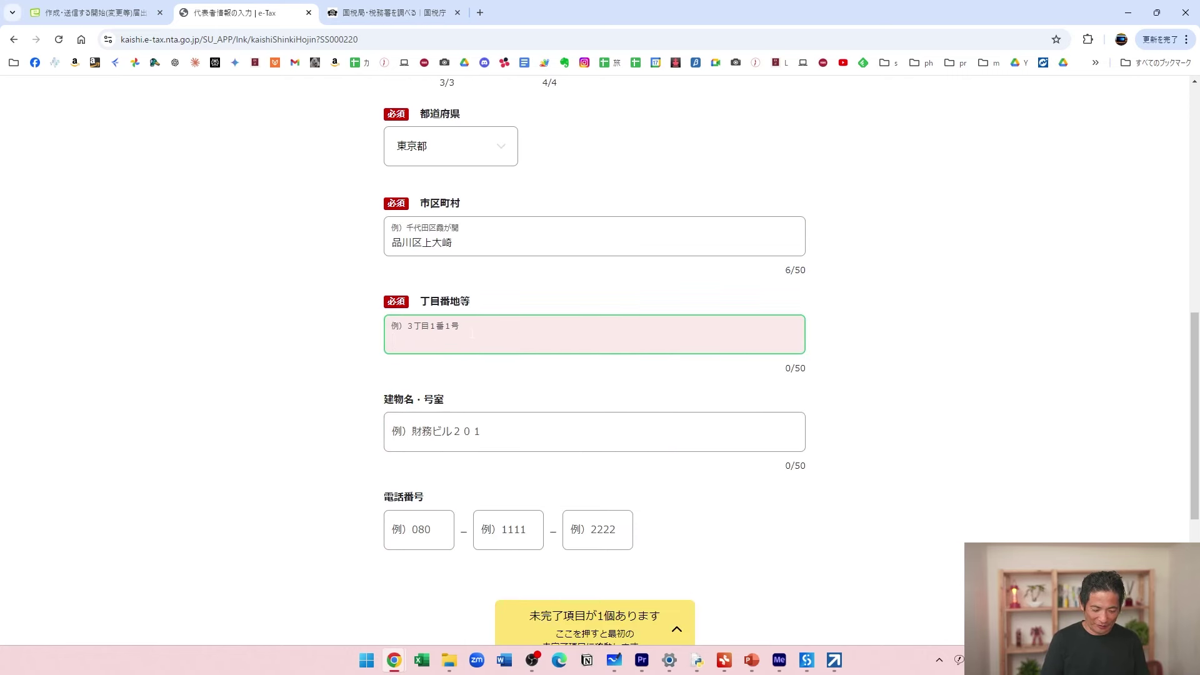
pyautogui.write('1-1-')
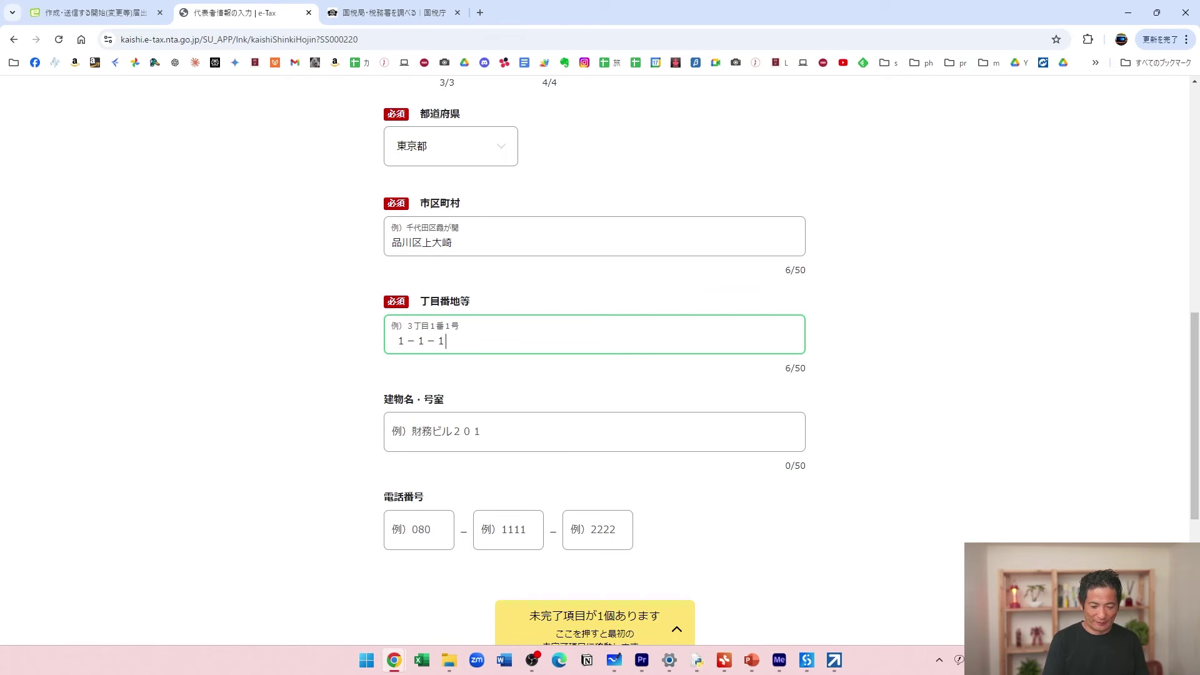
pyautogui.scroll(-2, 846, 543)
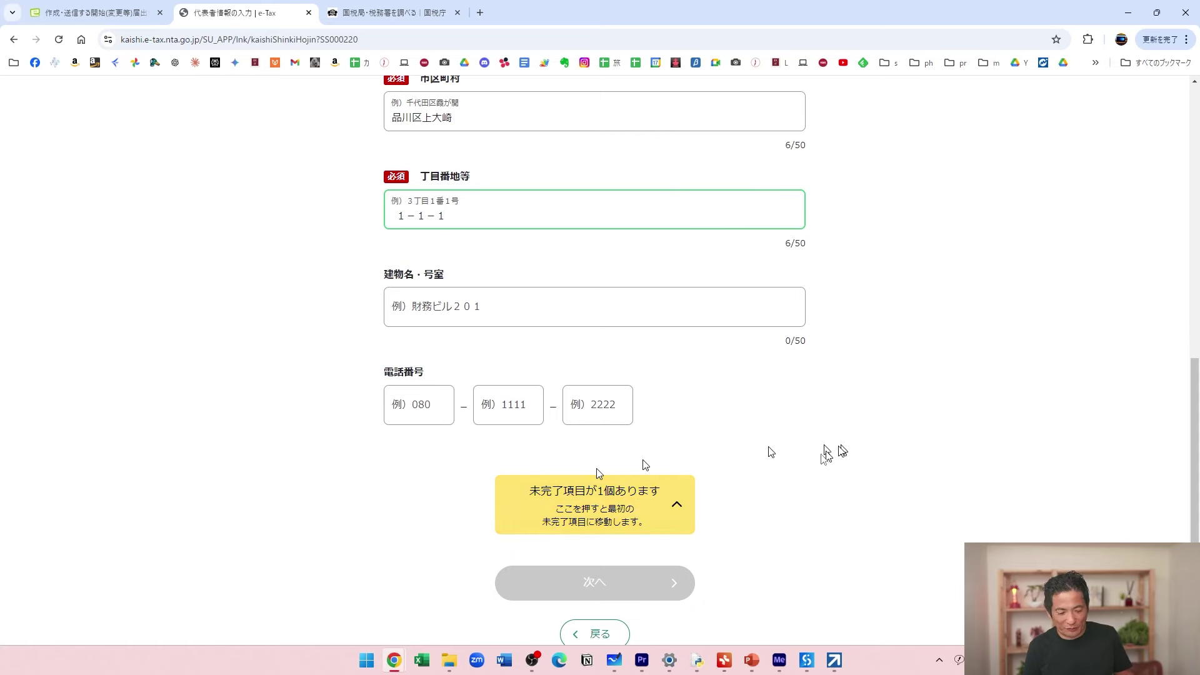
pyautogui.scroll(5, 837, 460)
pyautogui.scroll(6, 849, 460)
pyautogui.scroll(-13, 849, 461)
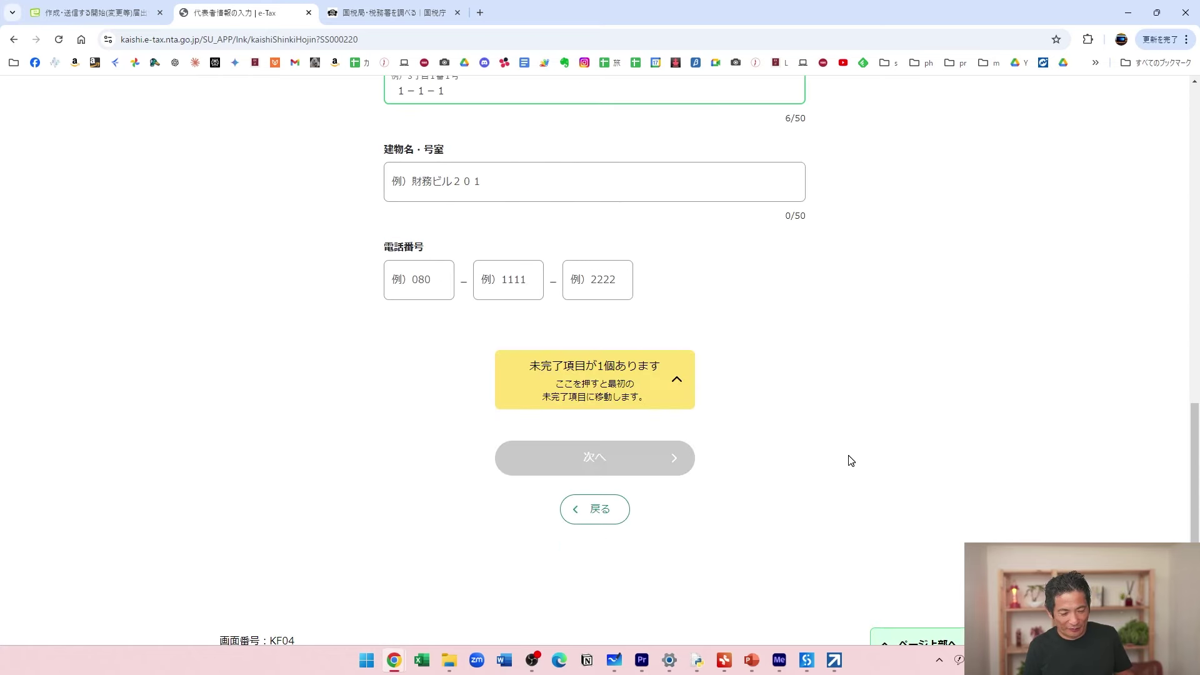
pyautogui.click(457, 193)
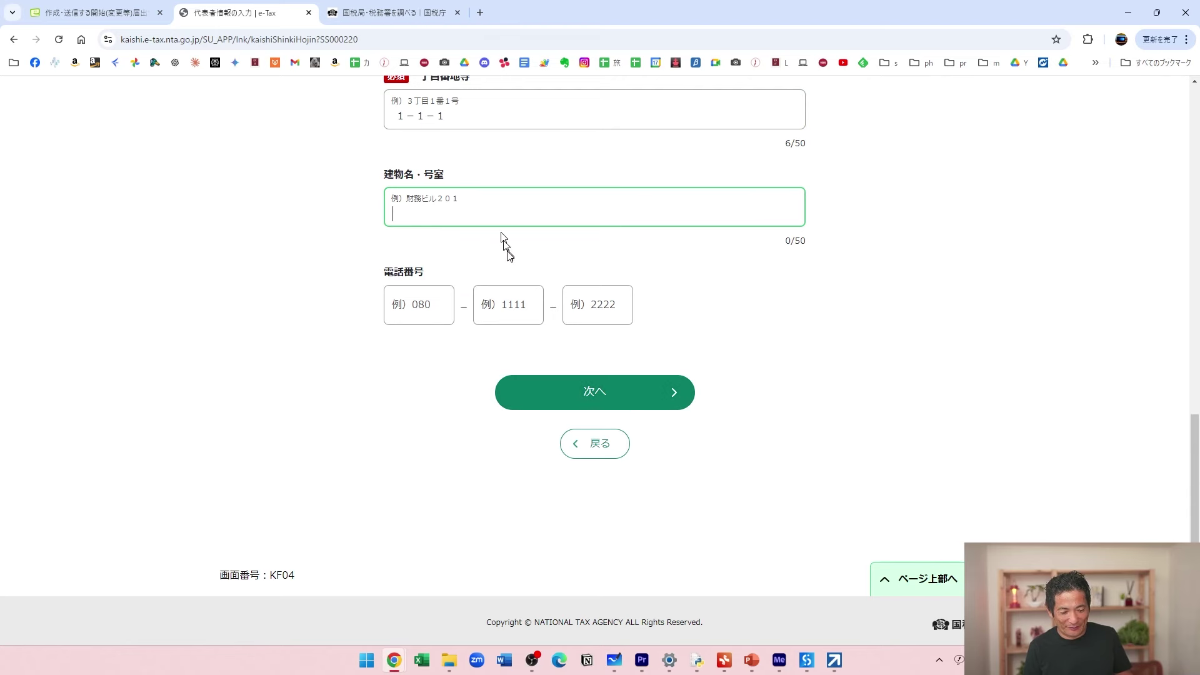
pyautogui.scroll(3, 463, 233)
pyautogui.scroll(-3, 466, 234)
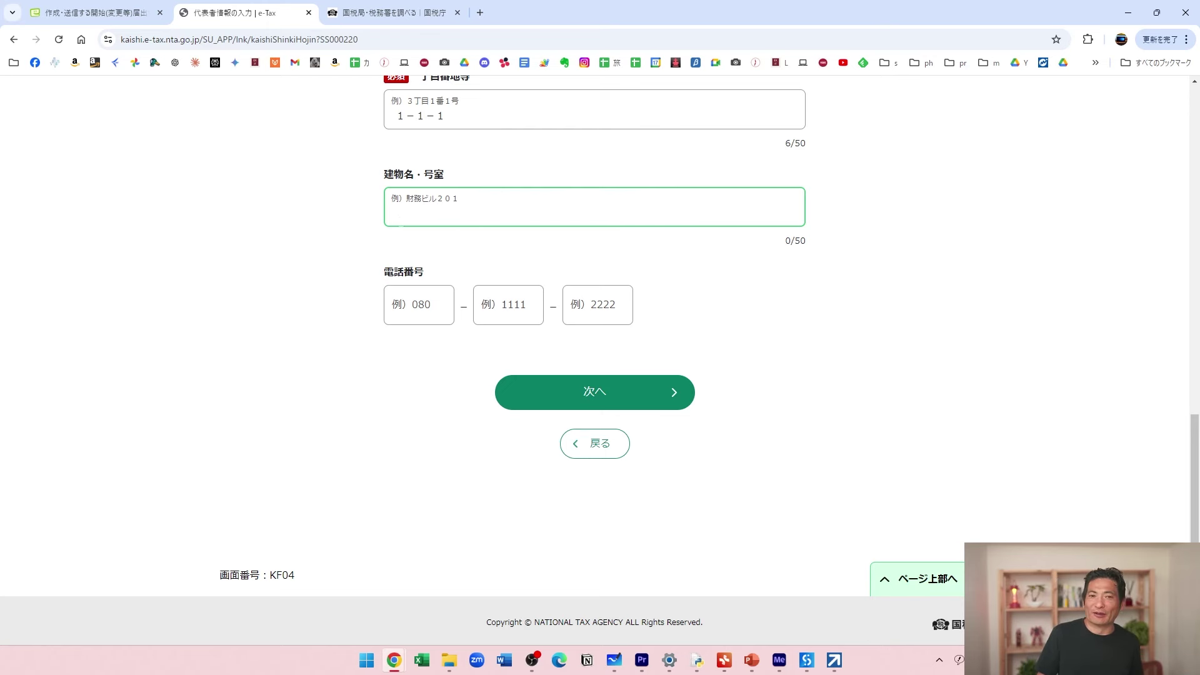
pyautogui.click(643, 396)
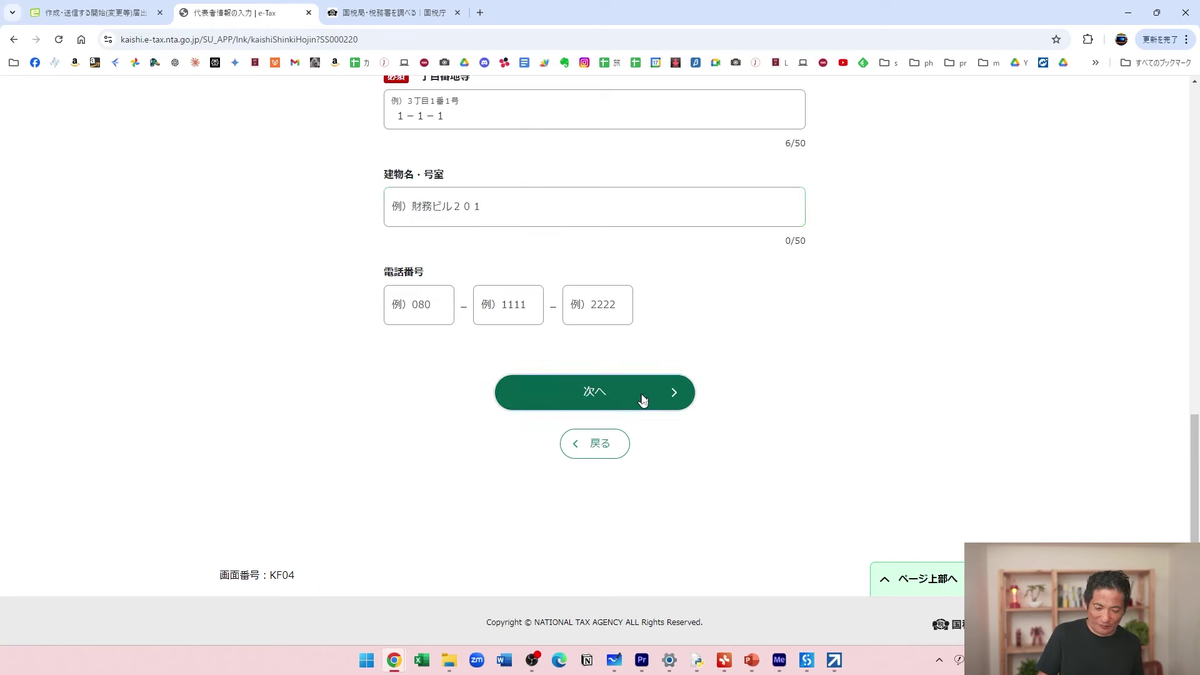
# Type the 暗証番号 and repeat it in the confirmation field, dismissing saved-password suggestions.
pyautogui.scroll(-1, 906, 362)
pyautogui.click(678, 327)
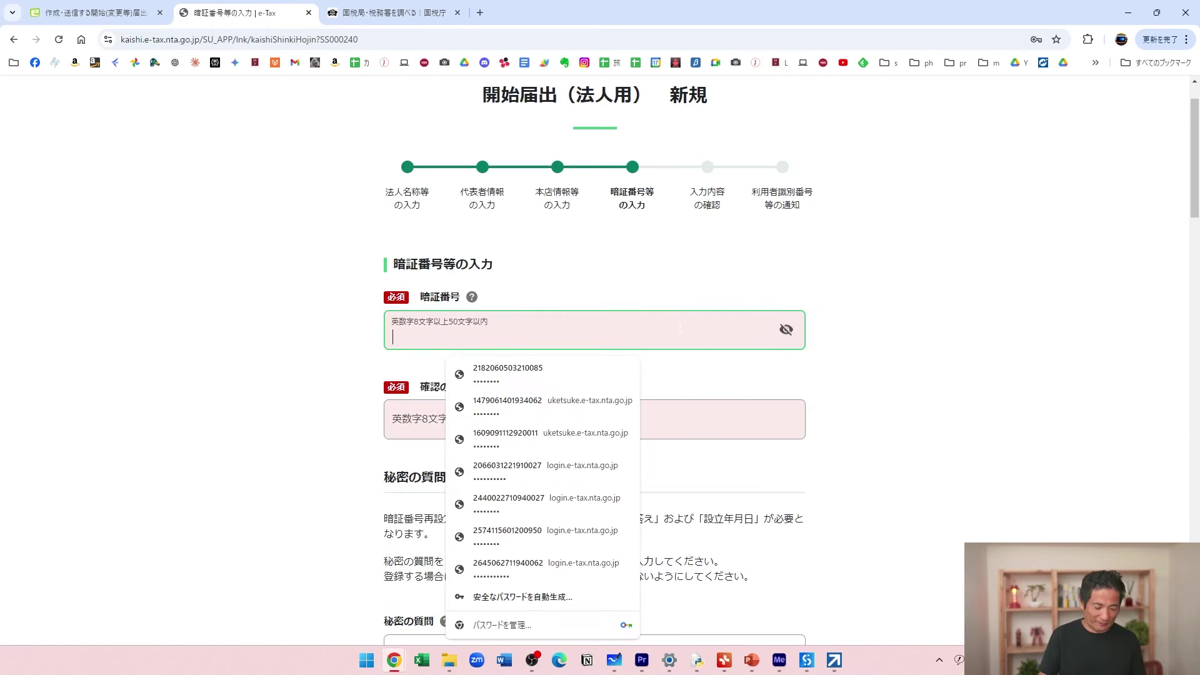
pyautogui.write('••••••••••••••')
pyautogui.press('BackSpace')
pyautogui.press('BackSpace')
pyautogui.press('BackSpace')
pyautogui.press('BackSpace')
pyautogui.press('BackSpace')
pyautogui.press('BackSpace')
pyautogui.press('BackSpace')
pyautogui.press('BackSpace')
pyautogui.press('BackSpace')
pyautogui.press('BackSpace')
pyautogui.press('BackSpace')
pyautogui.press('BackSpace')
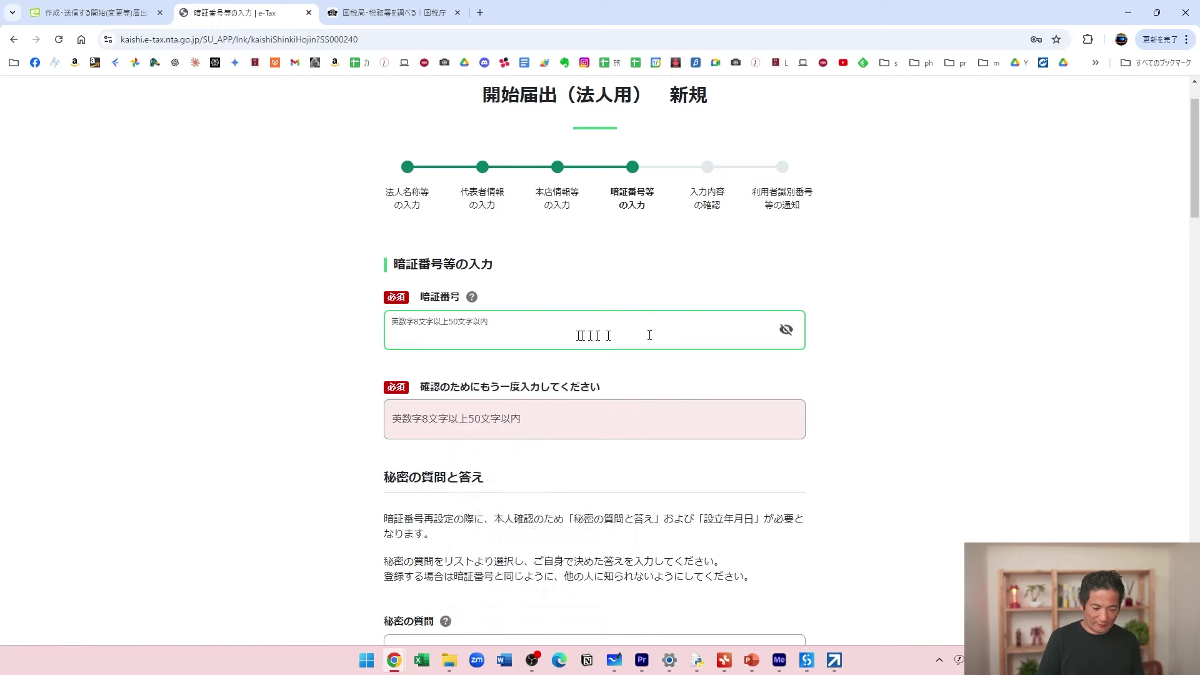
pyautogui.press('Escape')
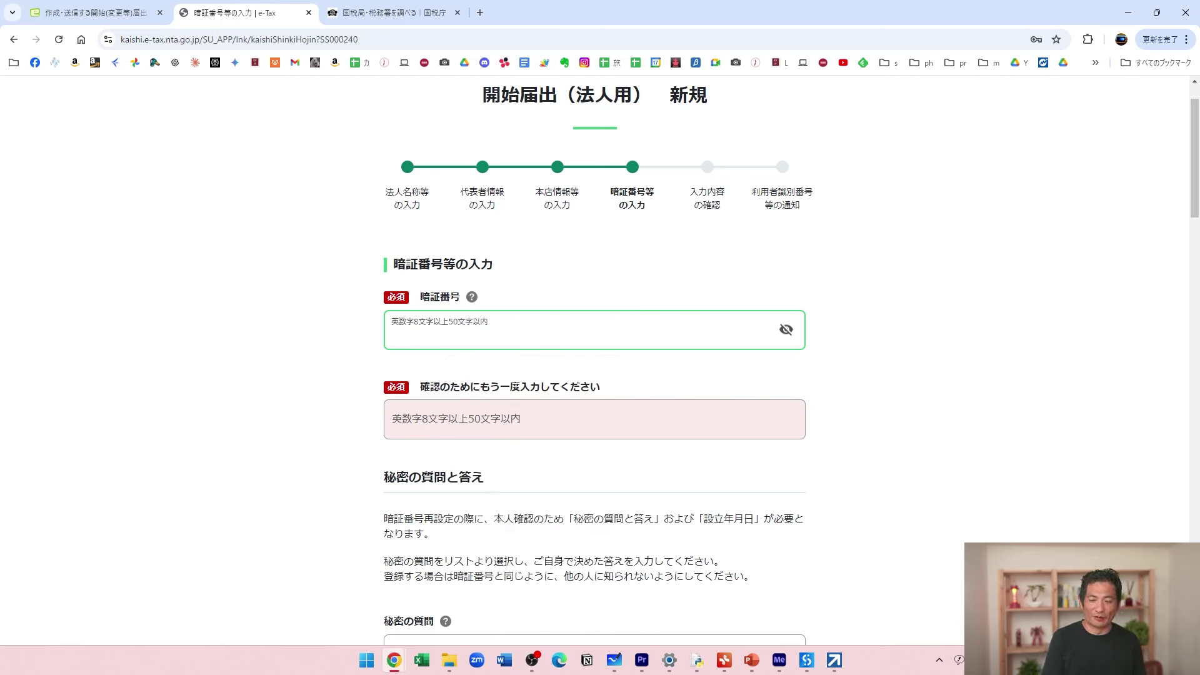
pyautogui.write('a')
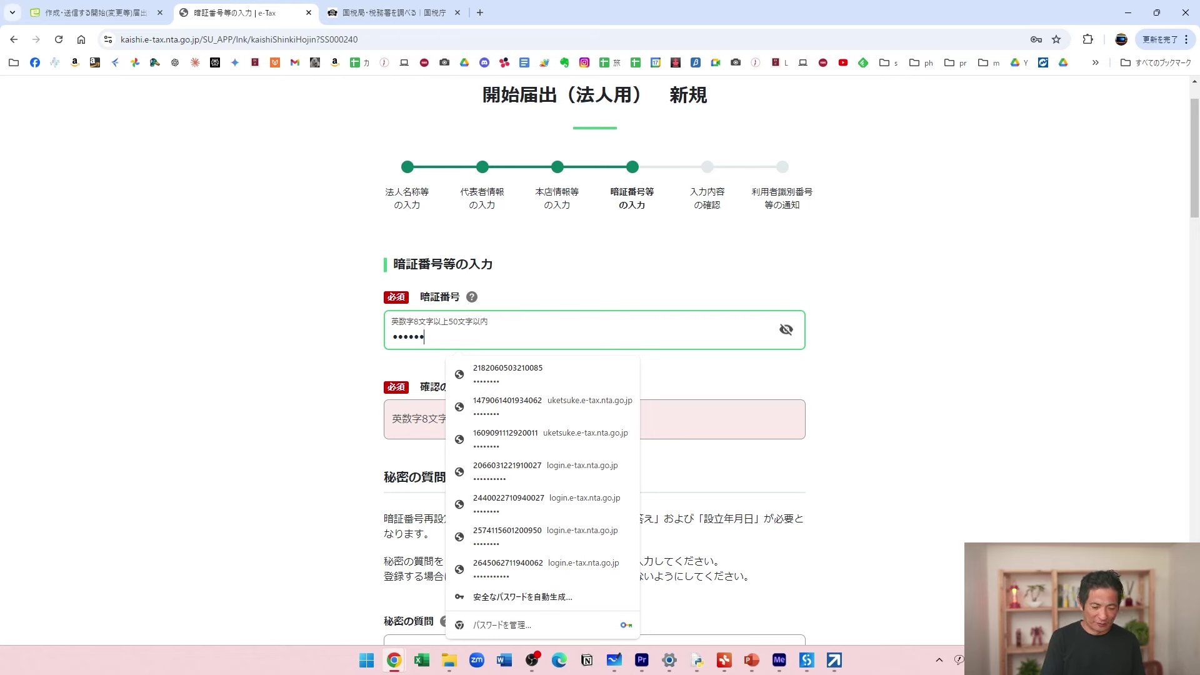
pyautogui.write('aa')
pyautogui.press('Tab')
pyautogui.write('a')
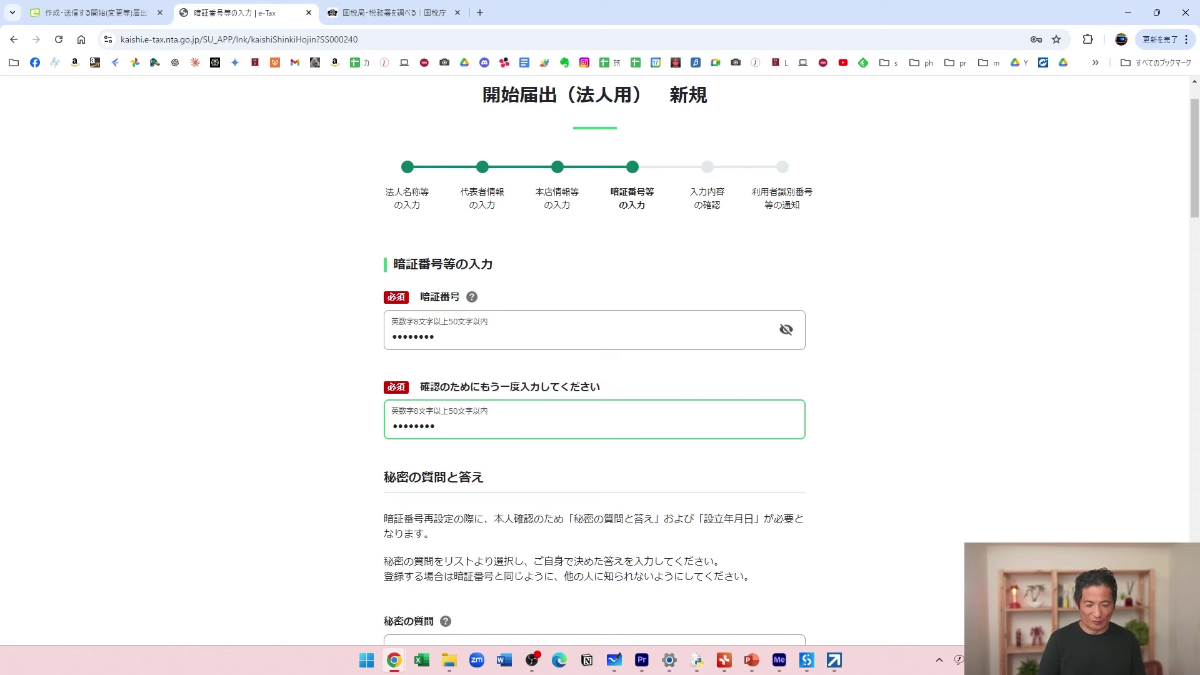
pyautogui.scroll(-5, 891, 402)
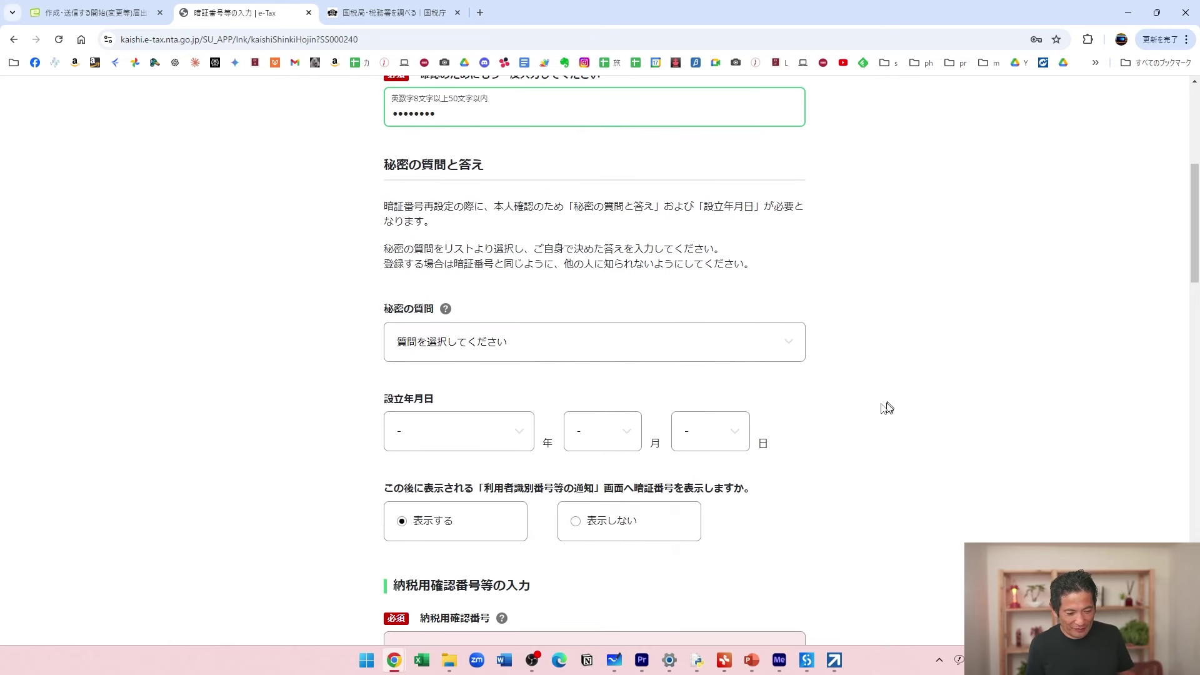
# Choose ペットの名前 as the 秘密の質問 and enter its answer in katakana.
pyautogui.click(539, 345)
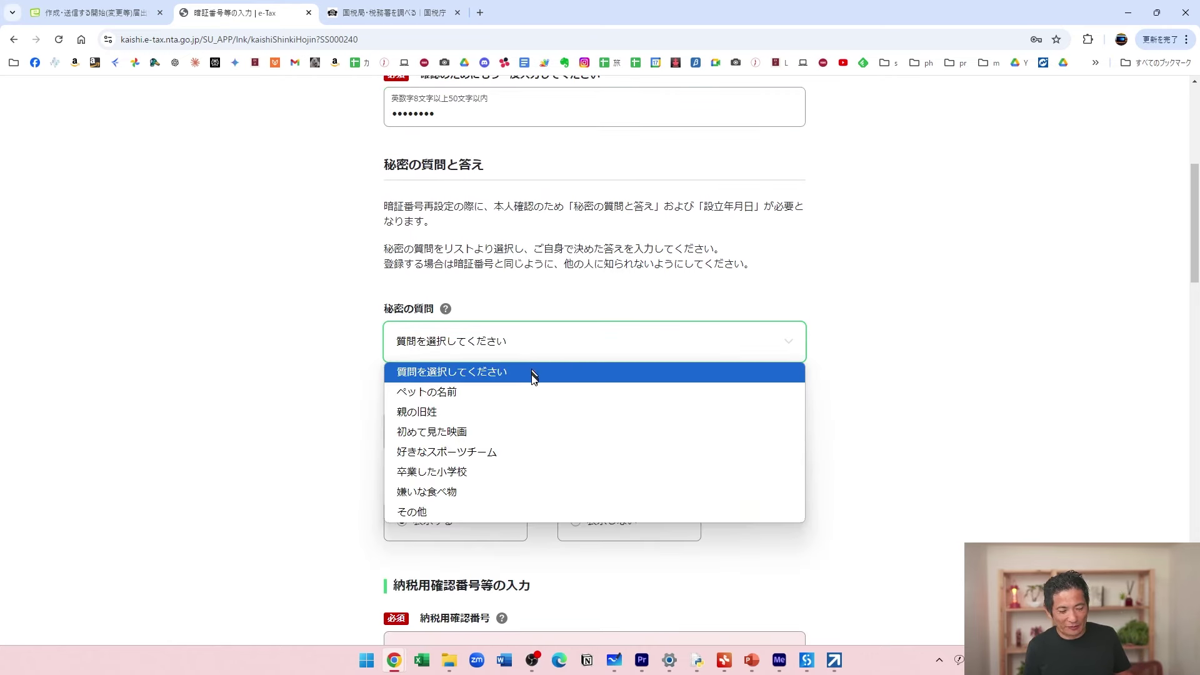
pyautogui.click(531, 391)
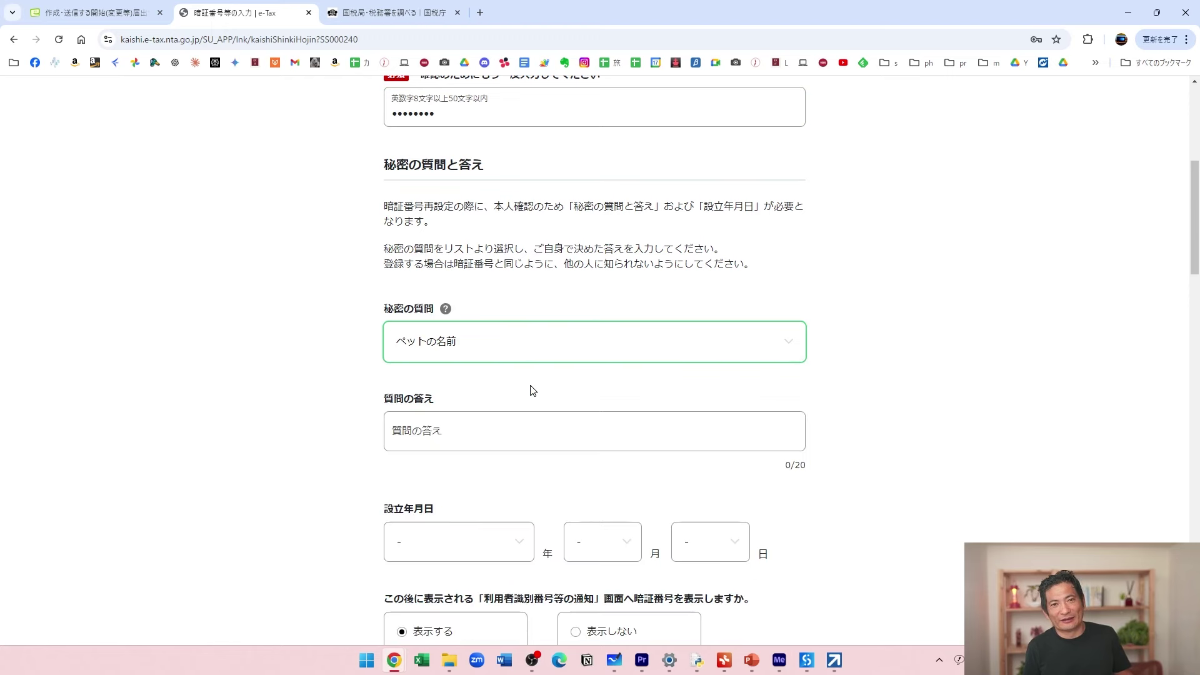
pyautogui.scroll(-2, 528, 391)
pyautogui.click(400, 313)
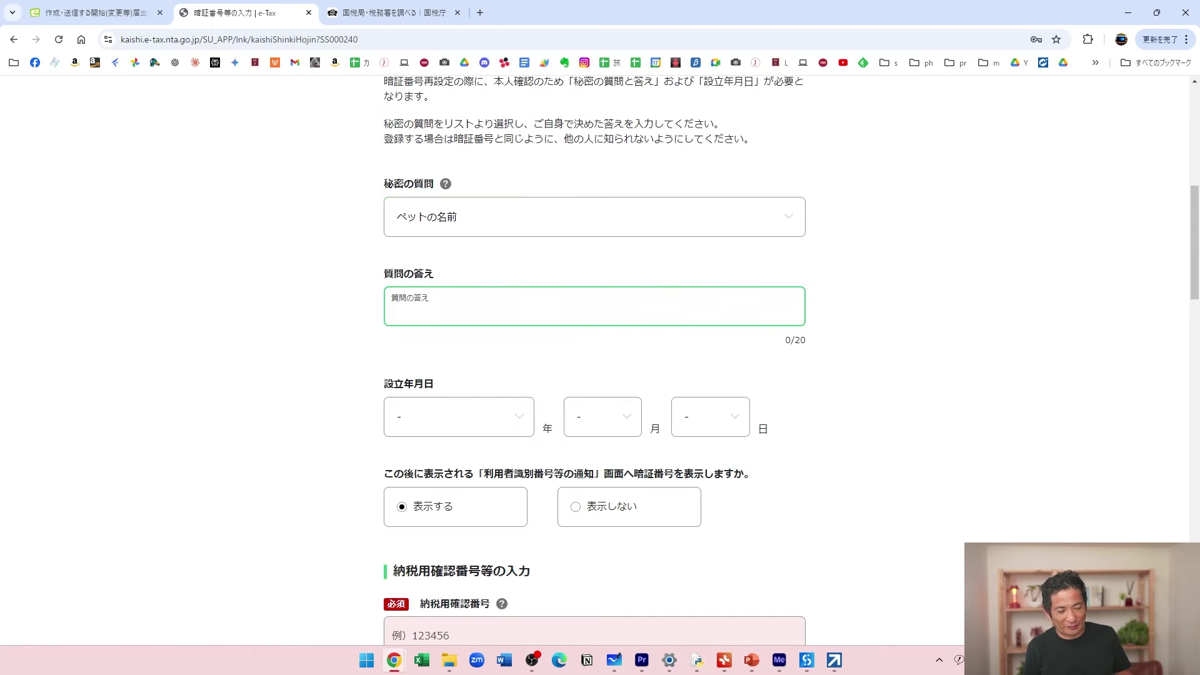
pyautogui.write('たろう')
pyautogui.press('F7')
pyautogui.press('Tab')
# Enter the six-digit 納税用確認番号.
pyautogui.scroll(-4, 481, 391)
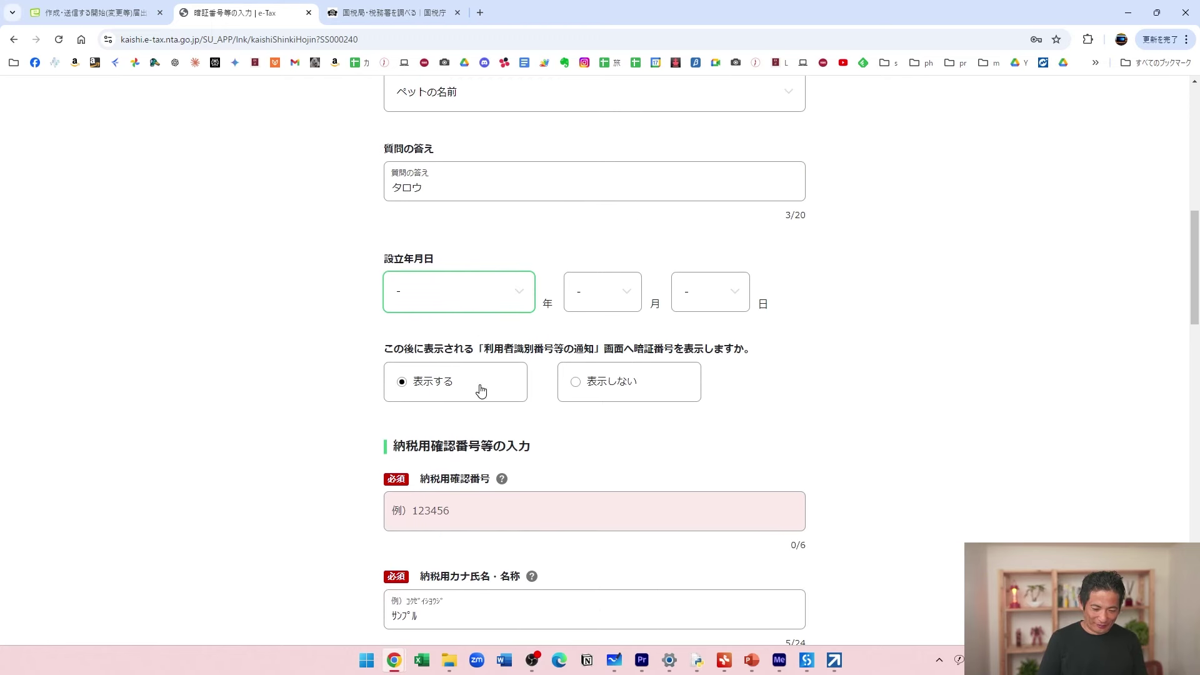
pyautogui.click(481, 385)
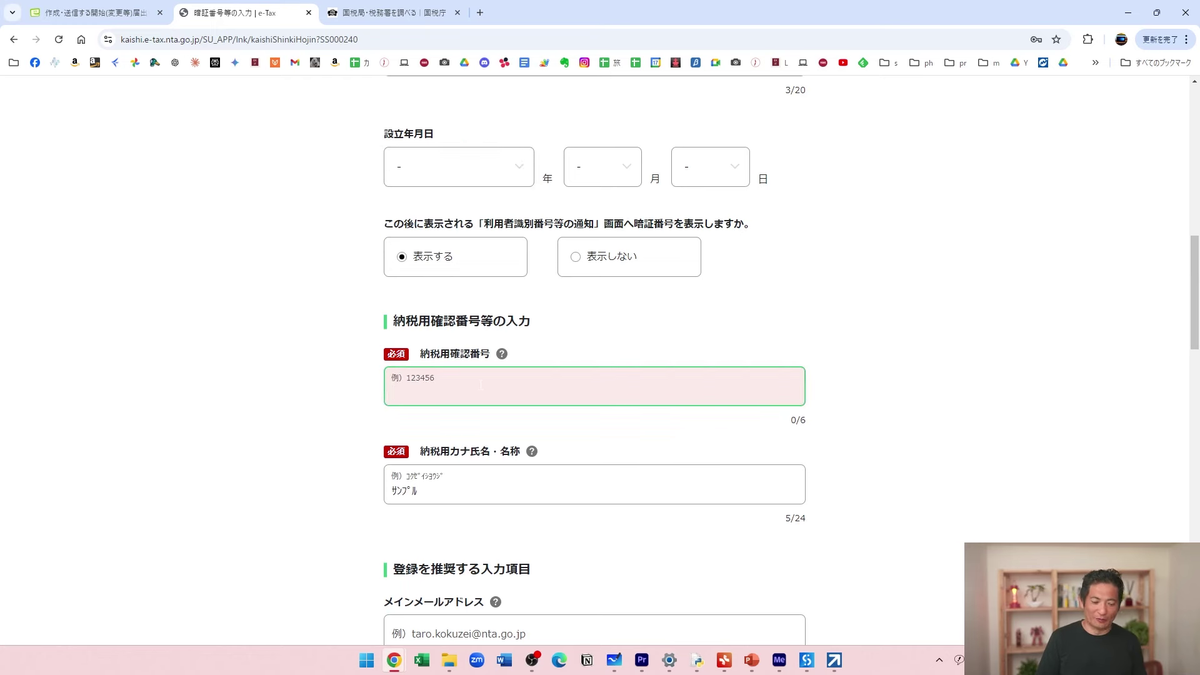
pyautogui.write('123456')
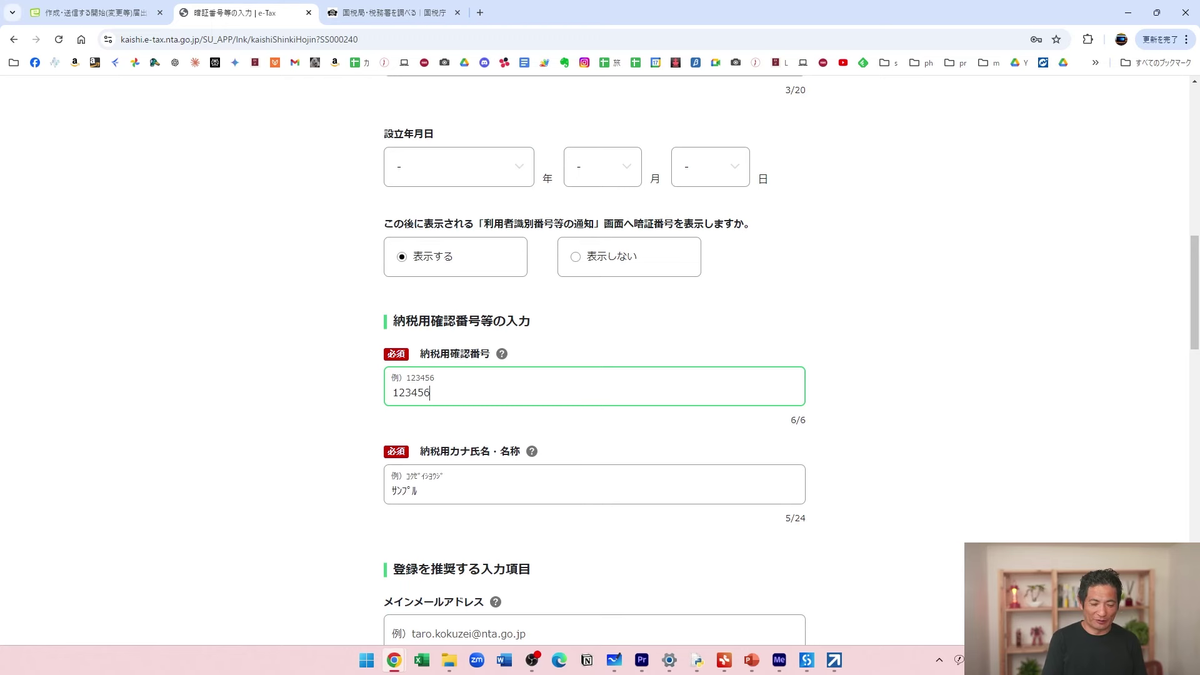
pyautogui.press('Tab')
pyautogui.scroll(-6, 584, 549)
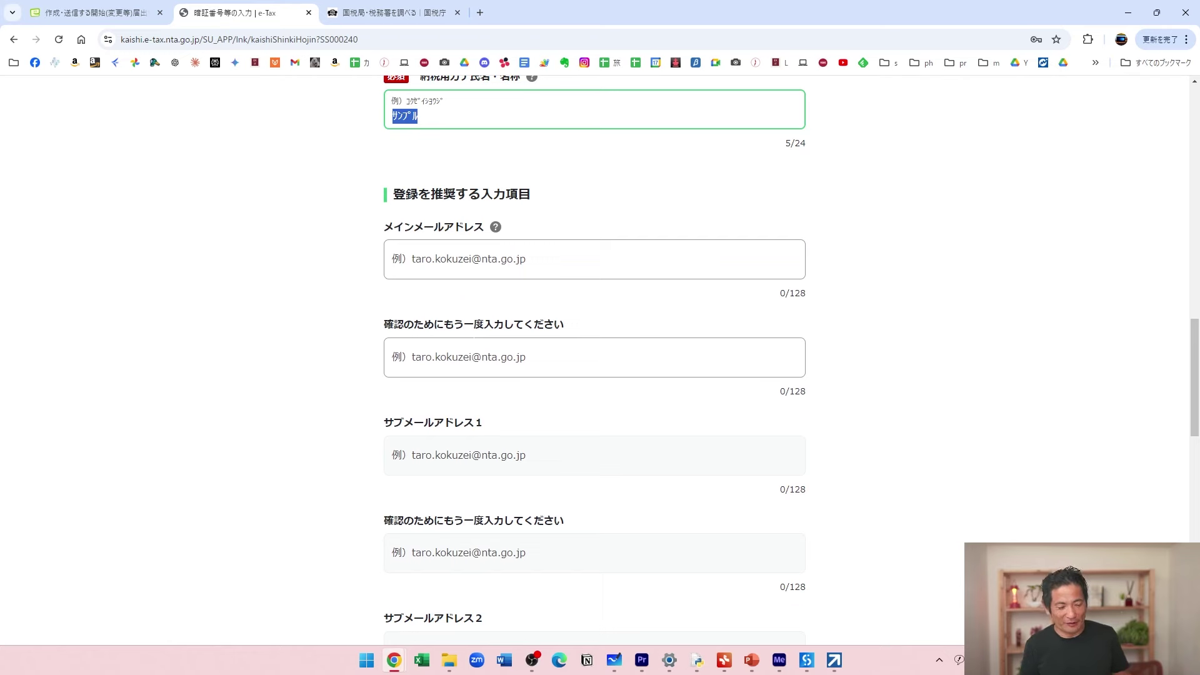
# Set the 設立年月日 to 2009, month 1, day 1.
pyautogui.scroll(-7, 594, 375)
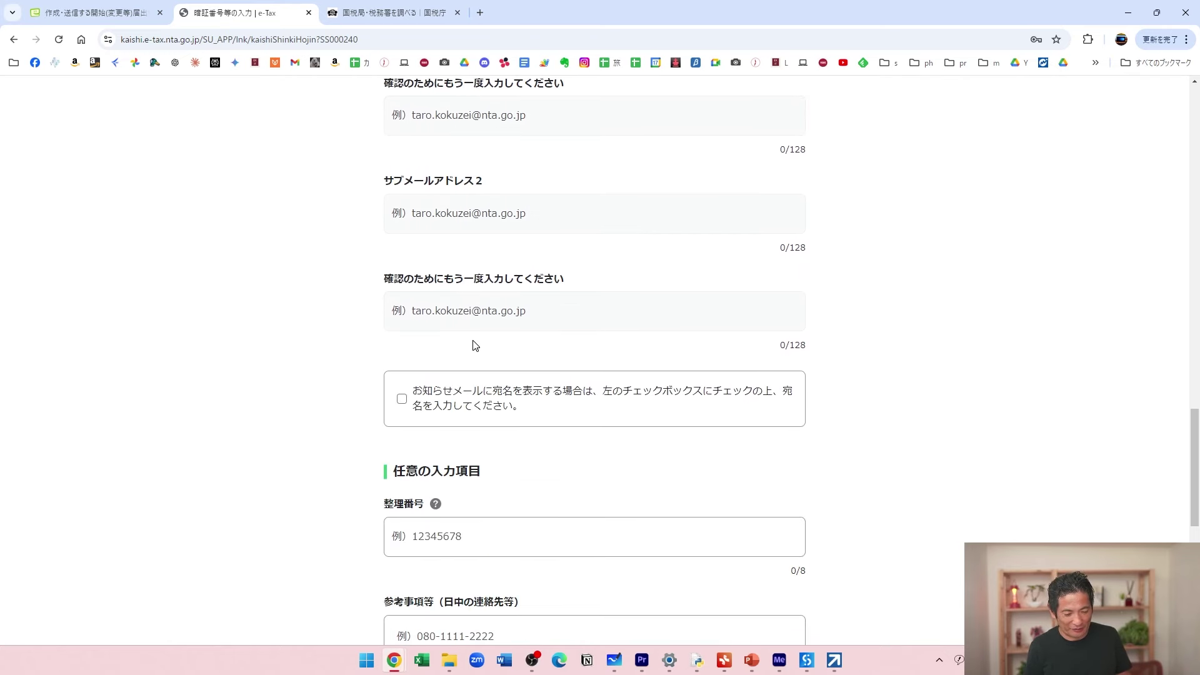
pyautogui.scroll(-7, 475, 346)
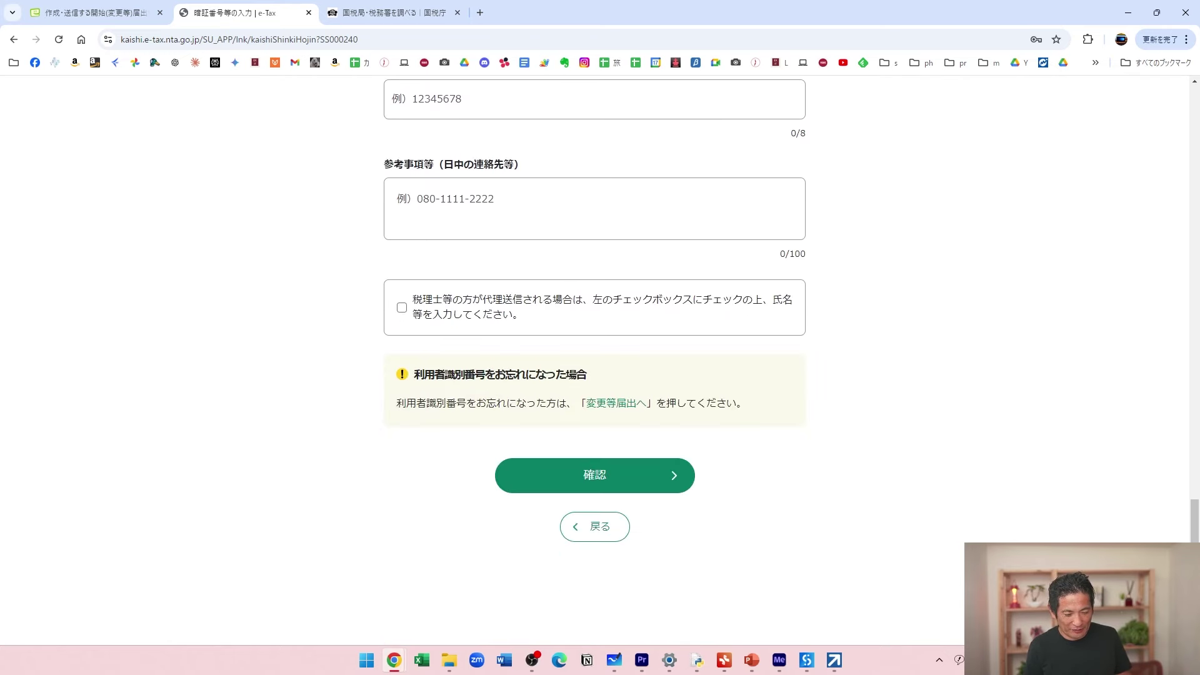
pyautogui.scroll(4, 475, 346)
pyautogui.scroll(-4, 594, 363)
pyautogui.scroll(-2, 475, 346)
pyautogui.click(615, 396)
pyautogui.click(474, 373)
pyautogui.click(432, 330)
pyautogui.click(590, 377)
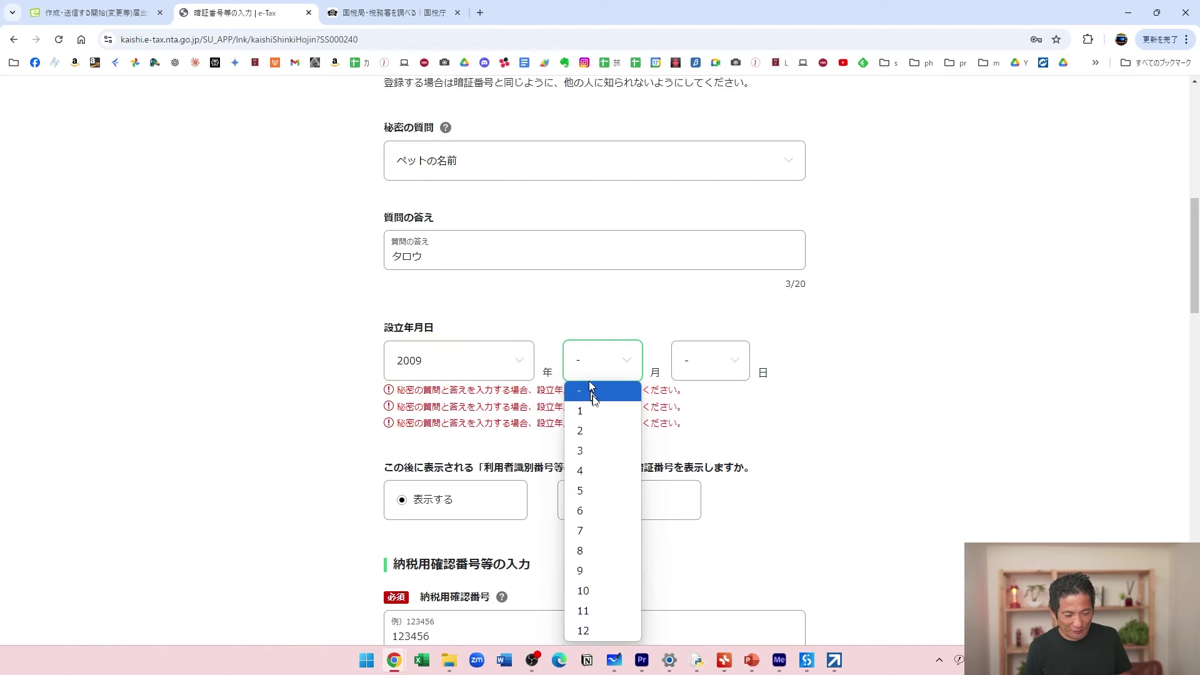
pyautogui.click(580, 411)
pyautogui.click(691, 366)
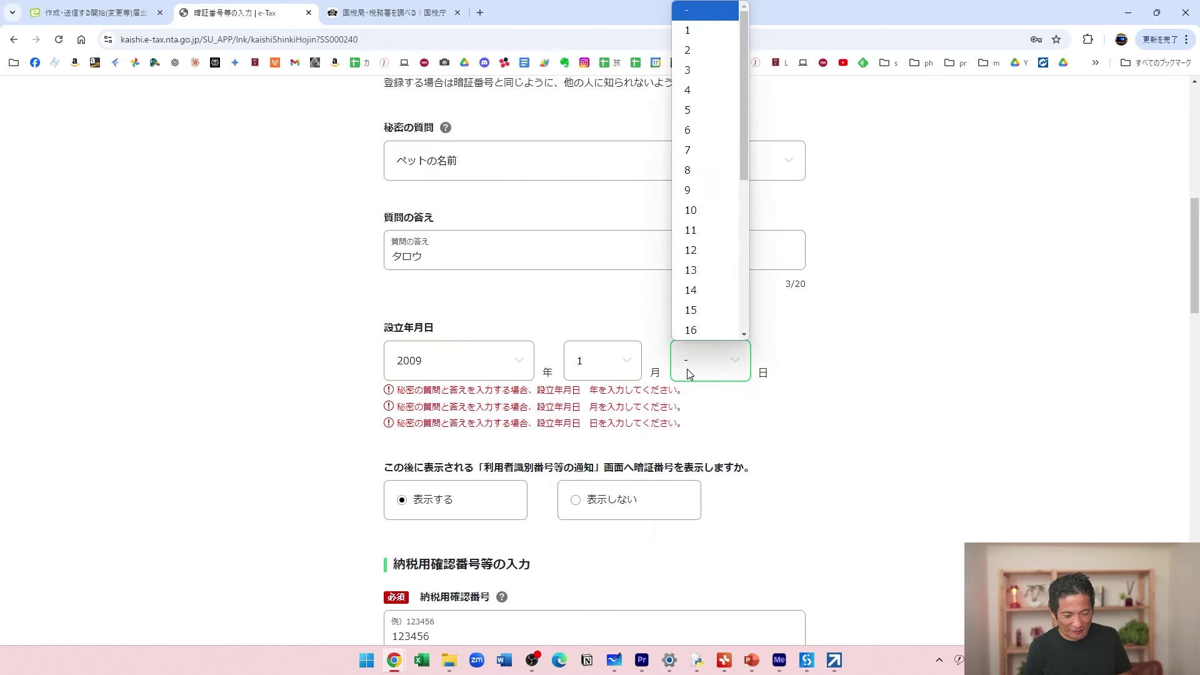
pyautogui.click(685, 31)
# Enter the e-mail address in both e-mail fields and submit the page with 確認.
pyautogui.scroll(-7, 835, 427)
pyautogui.scroll(-10, 836, 428)
pyautogui.scroll(10, 836, 428)
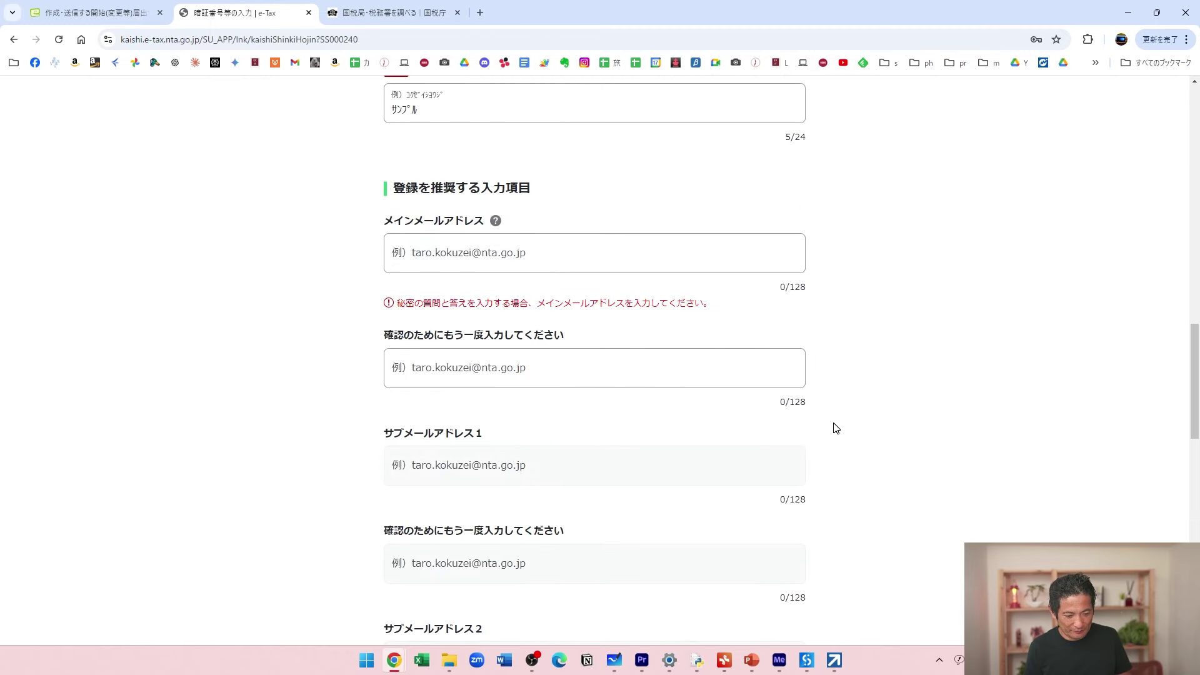
pyautogui.click(511, 256)
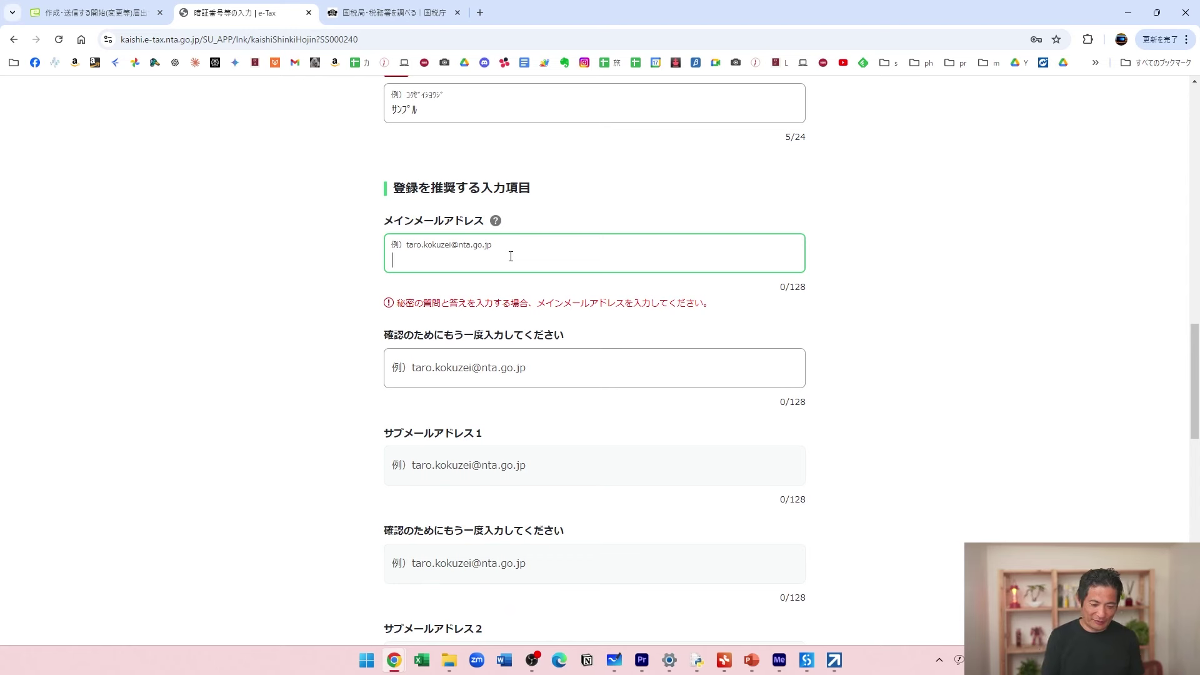
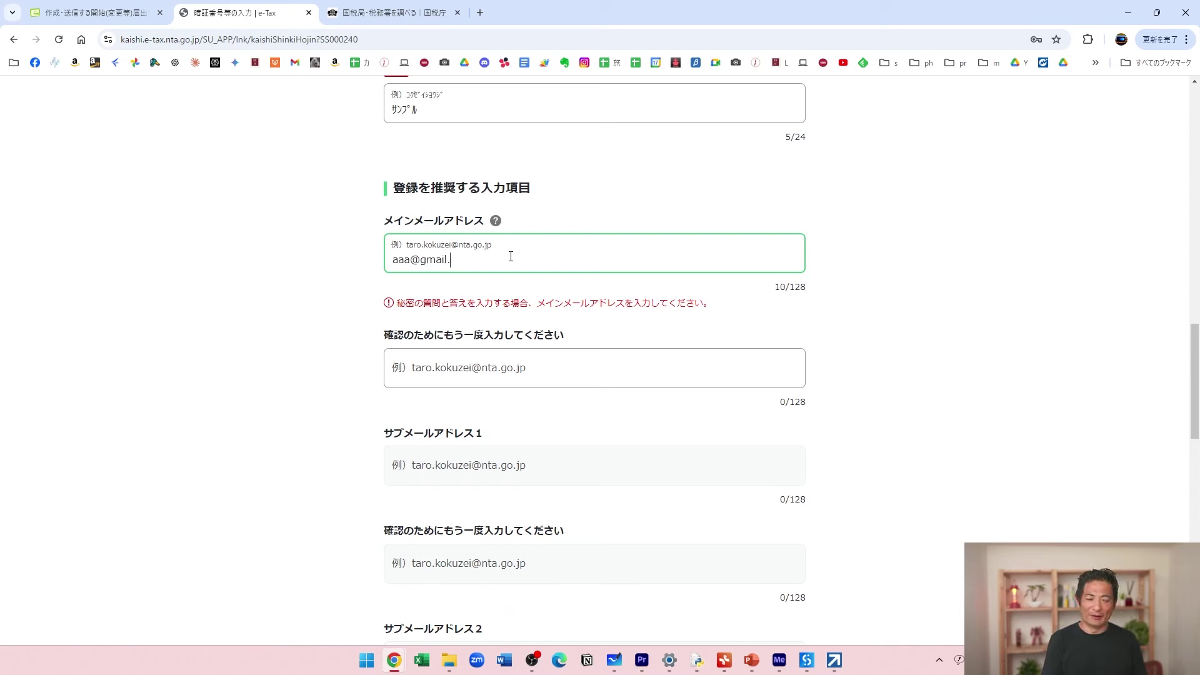
pyautogui.press('Tab')
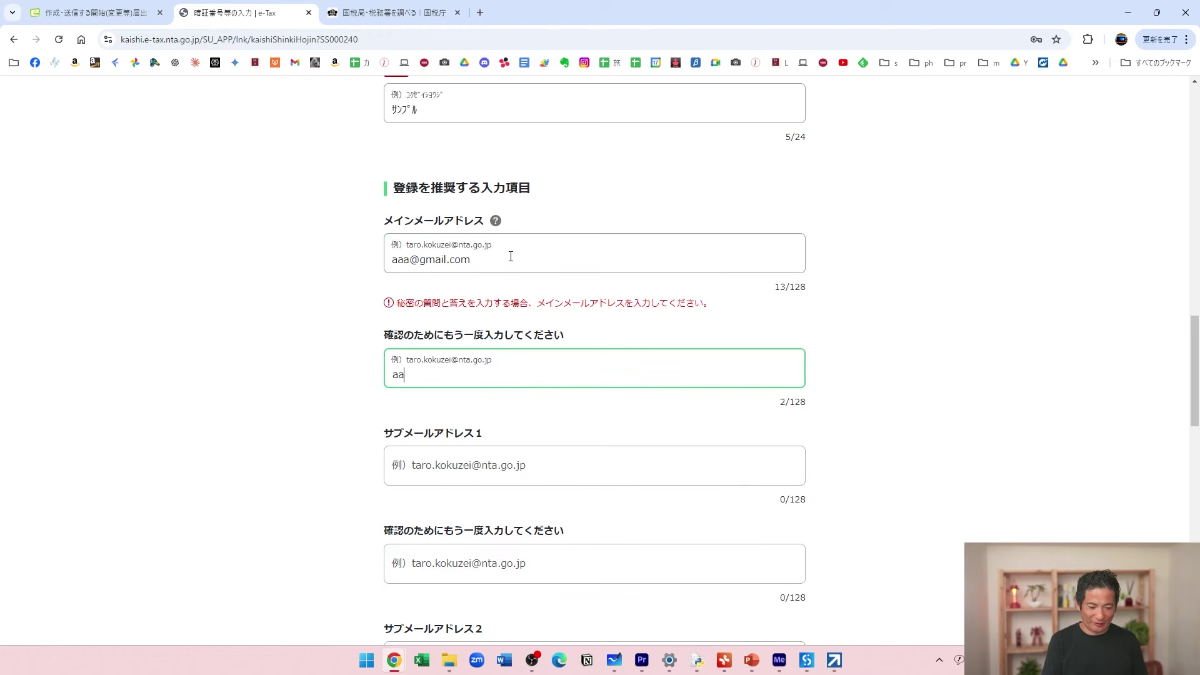
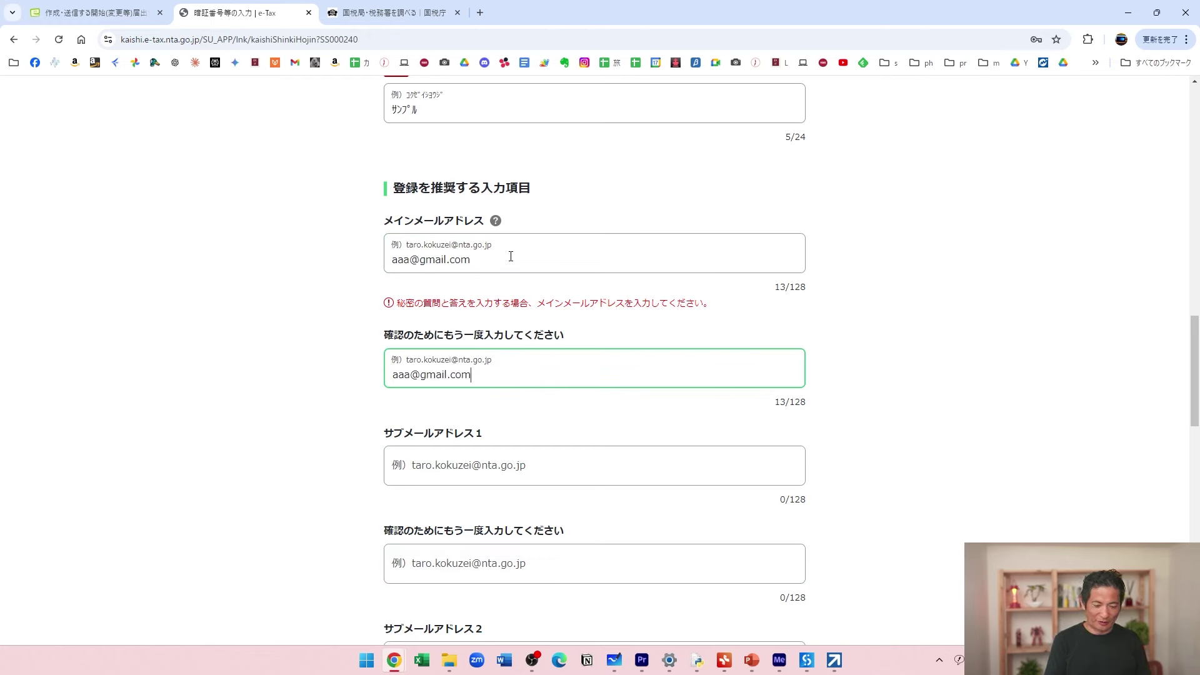
pyautogui.click(863, 383)
pyautogui.scroll(-14, 865, 383)
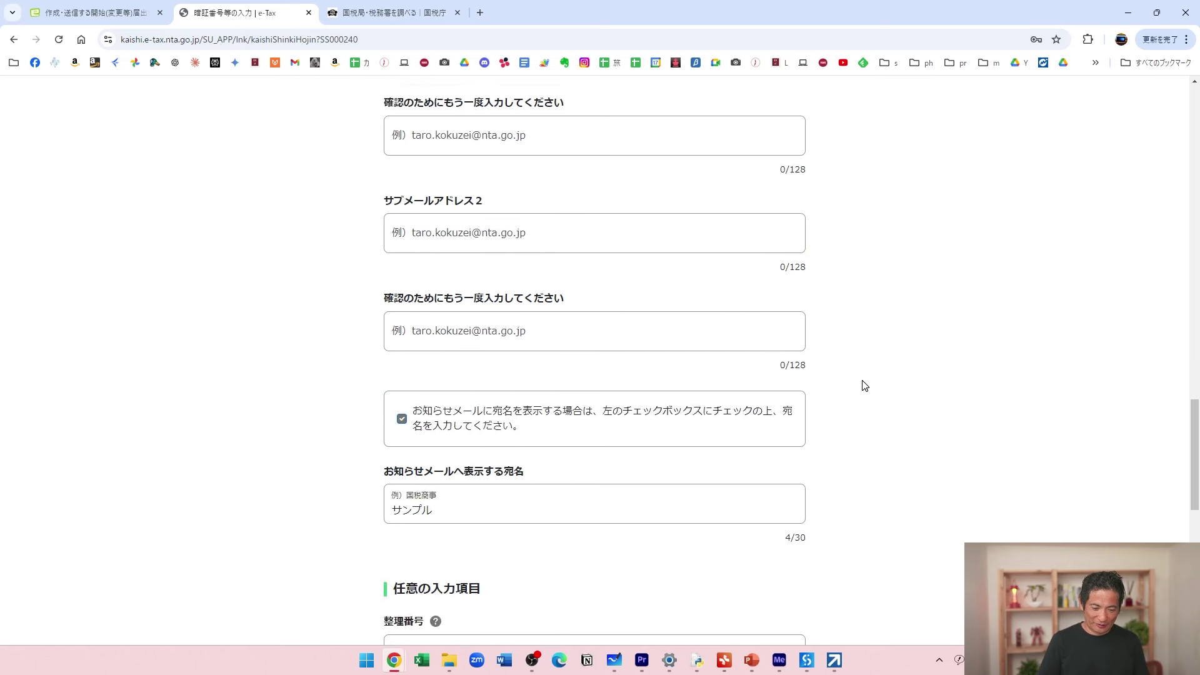
pyautogui.click(618, 590)
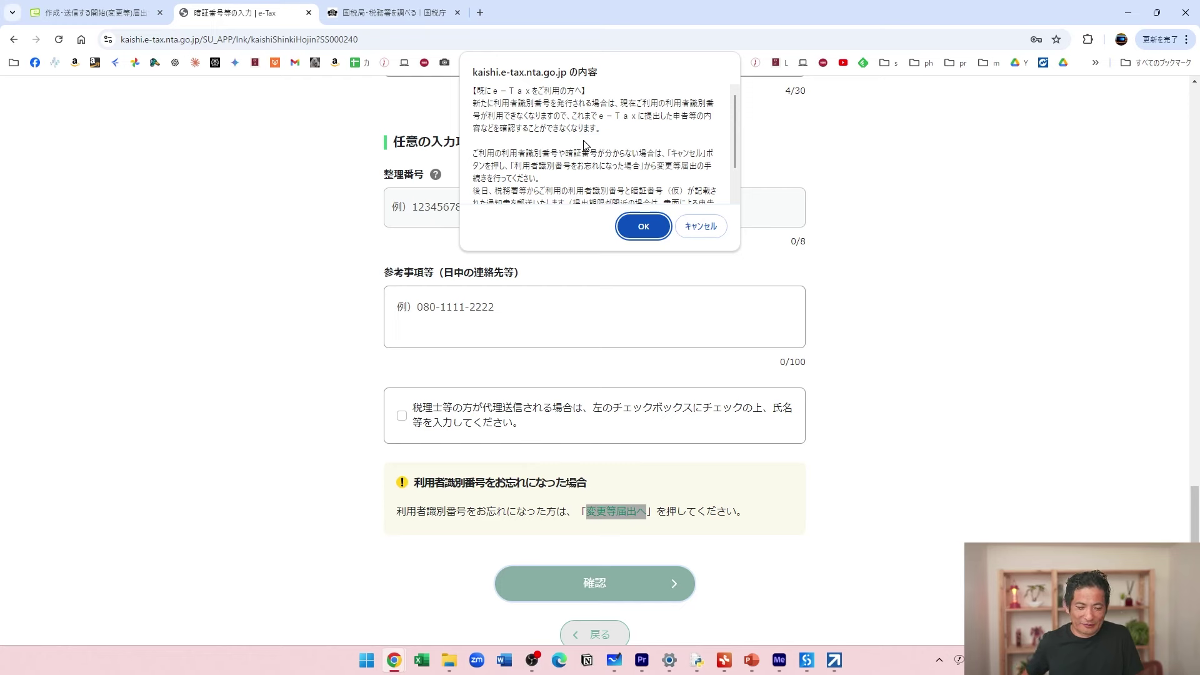
# Scroll through the confirmation notice's message about the 利用者識別番号.
pyautogui.scroll(-2, 585, 145)
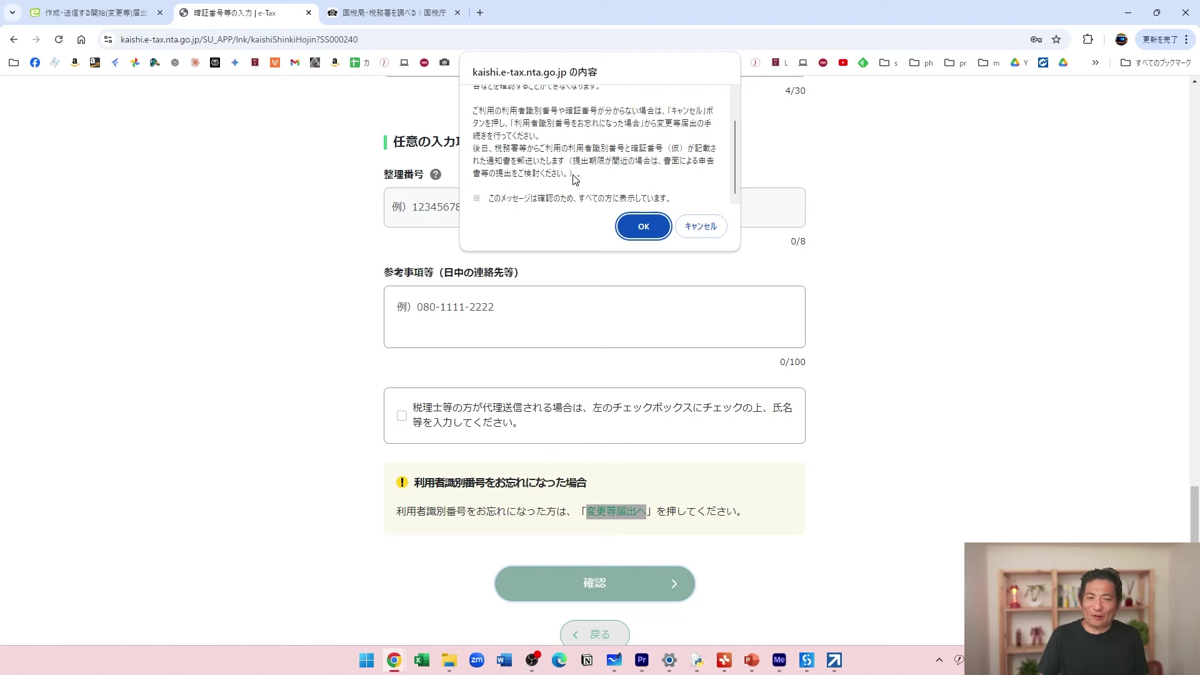
# Dismiss Chrome's password bubble, then send the corporate 開始届出 and confirm the send.
pyautogui.click(639, 227)
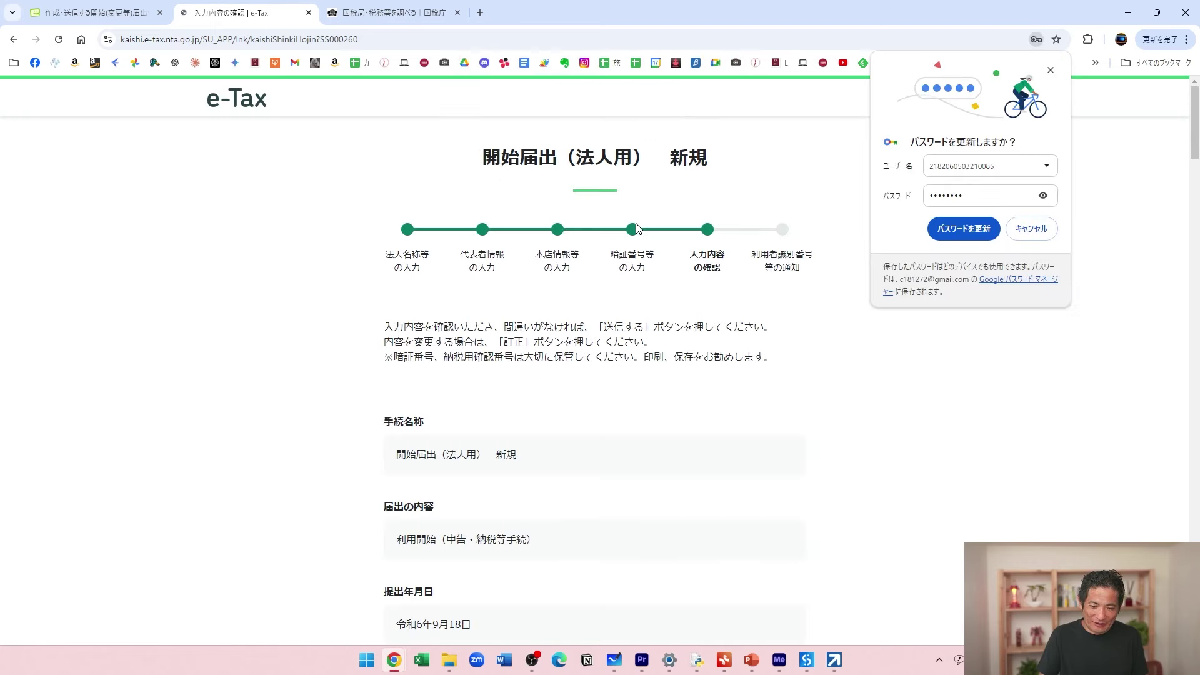
pyautogui.click(1030, 229)
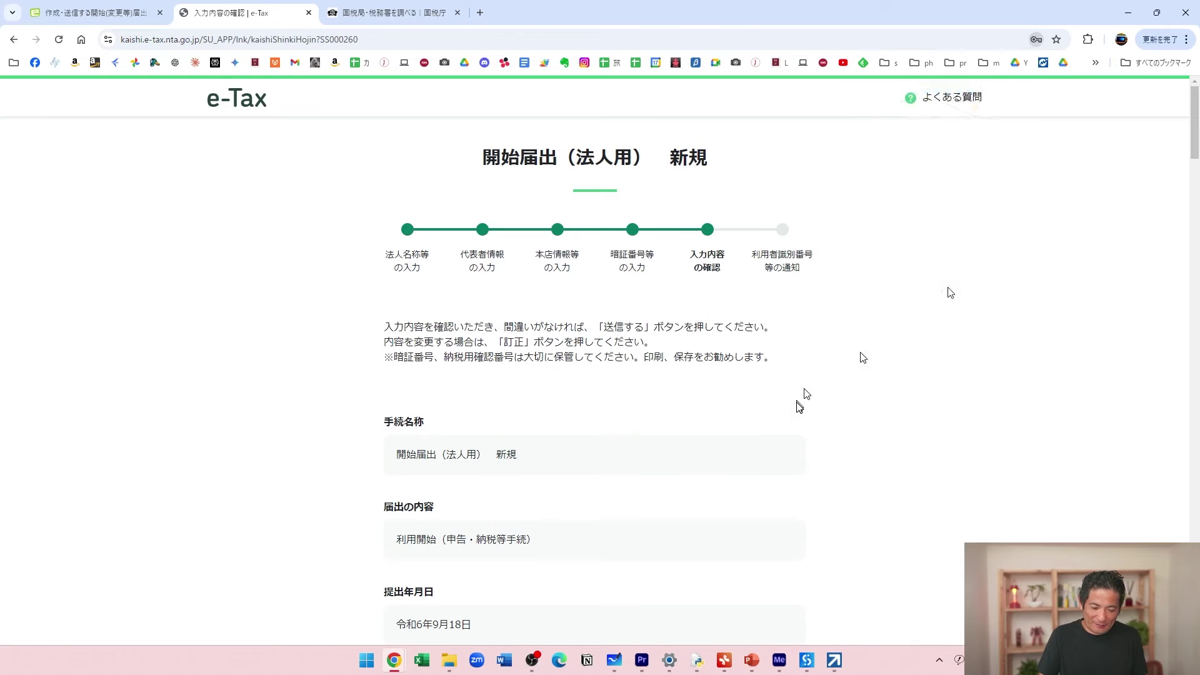
pyautogui.scroll(-20, 801, 403)
pyautogui.scroll(-15, 799, 407)
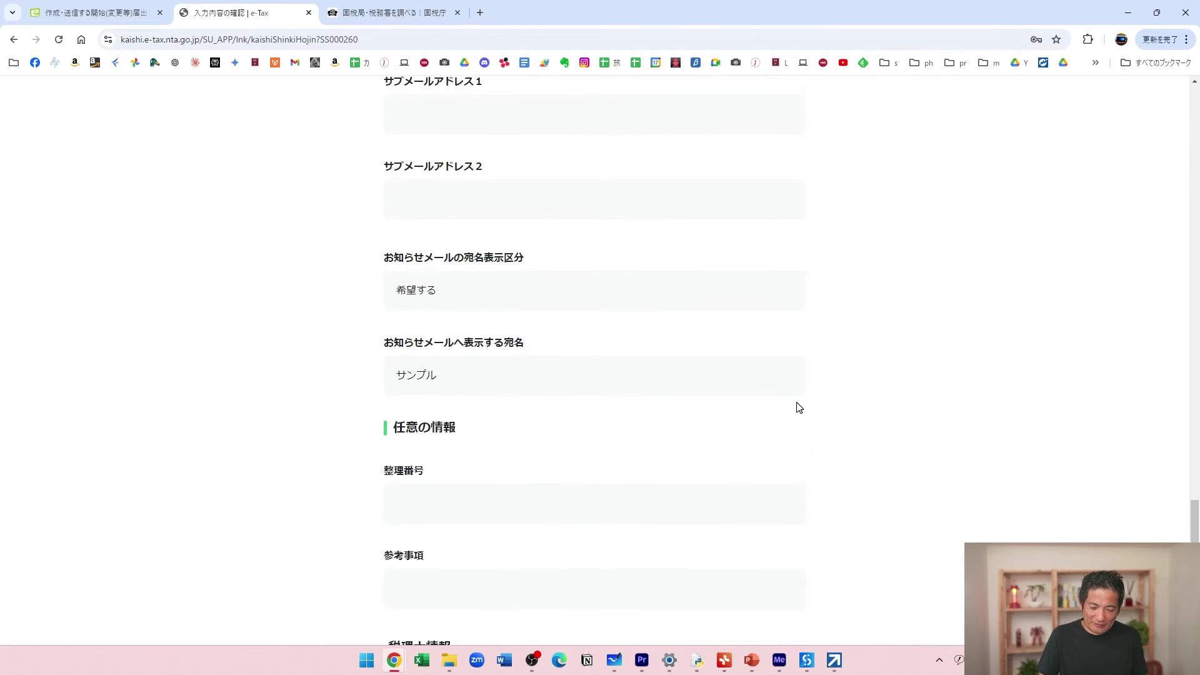
pyautogui.click(628, 402)
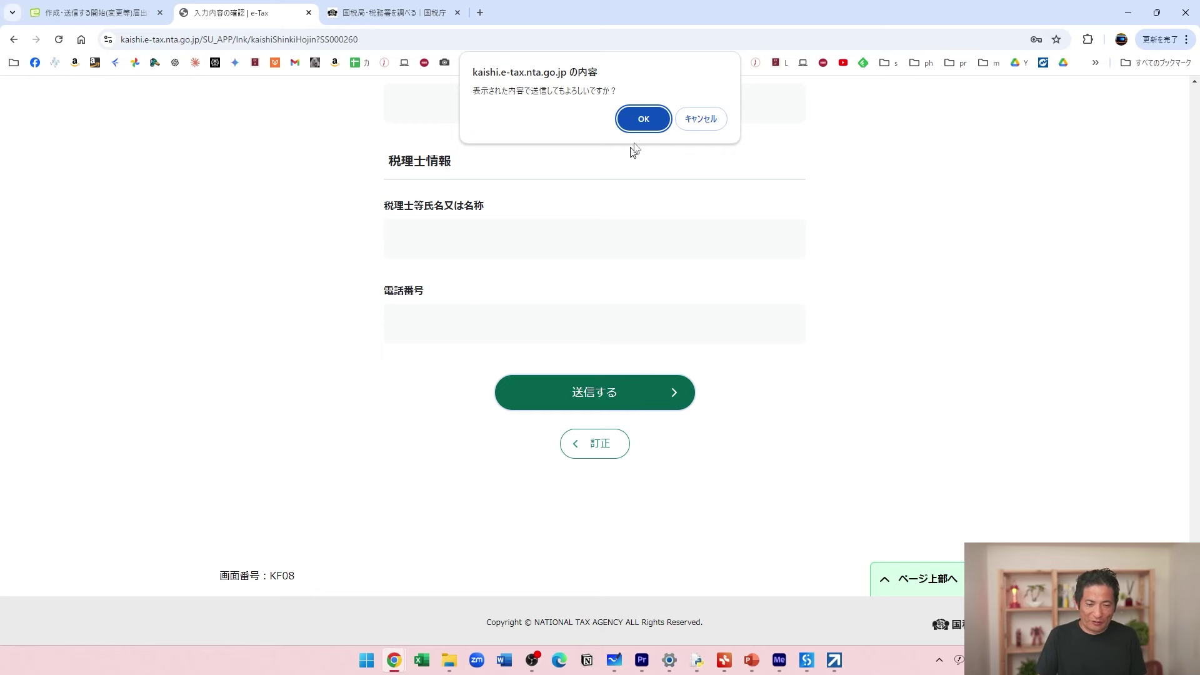
pyautogui.click(643, 118)
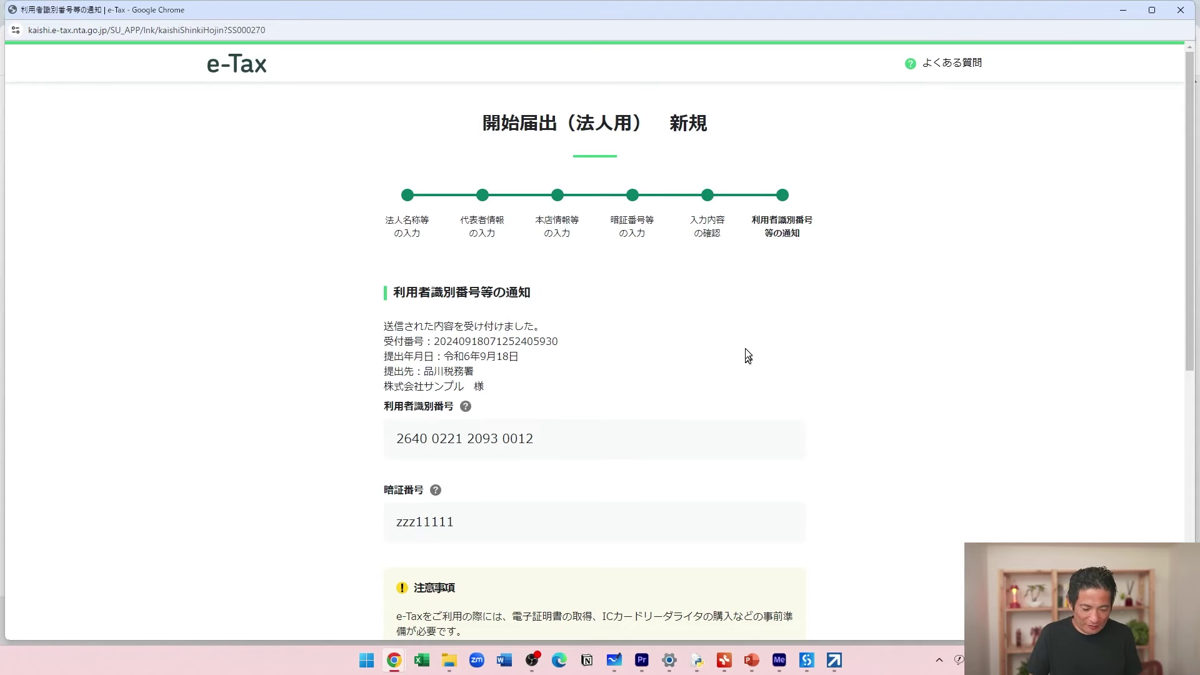
# Select the newly issued 利用者識別番号 and 暗証番号 on the notice page for copying.
pyautogui.scroll(-2, 745, 348)
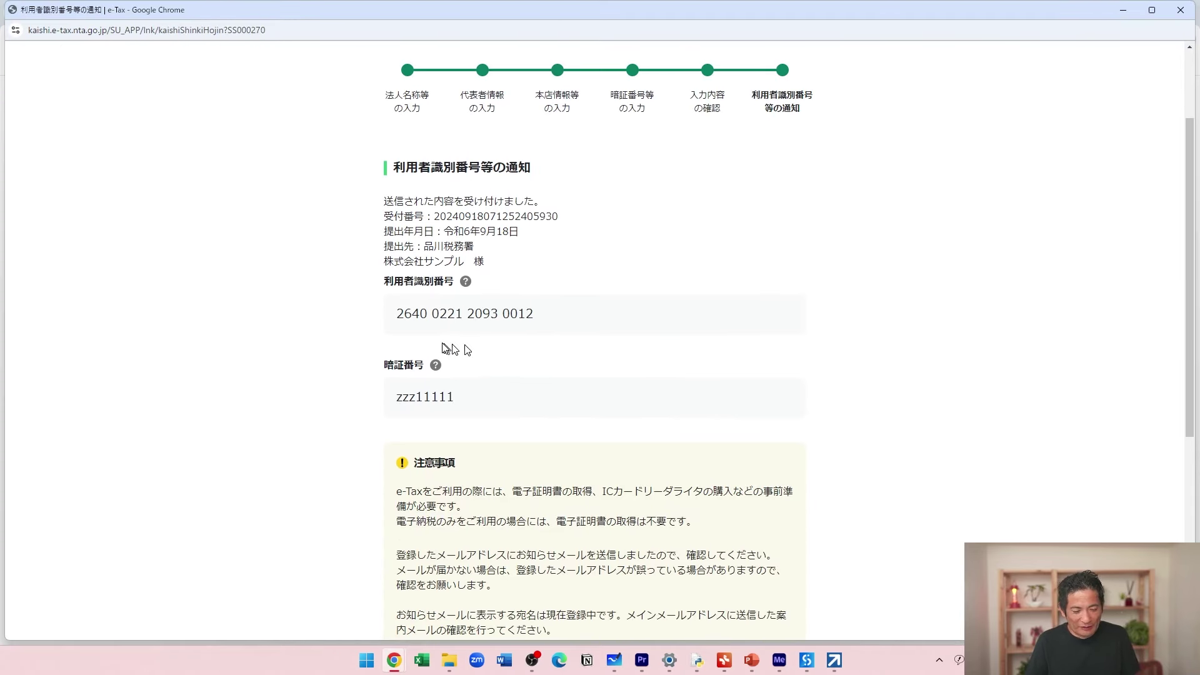
pyautogui.moveTo(397, 321); pyautogui.dragTo(538, 316)
pyautogui.moveTo(462, 398); pyautogui.dragTo(397, 406)
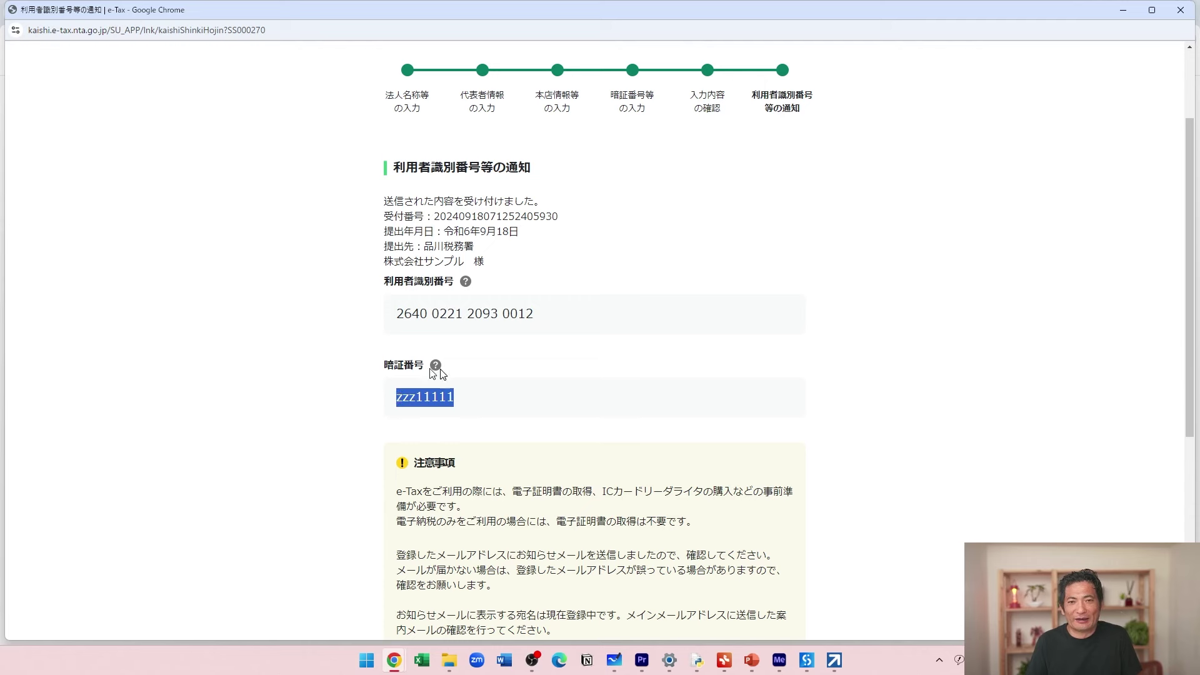
pyautogui.scroll(-1, 448, 356)
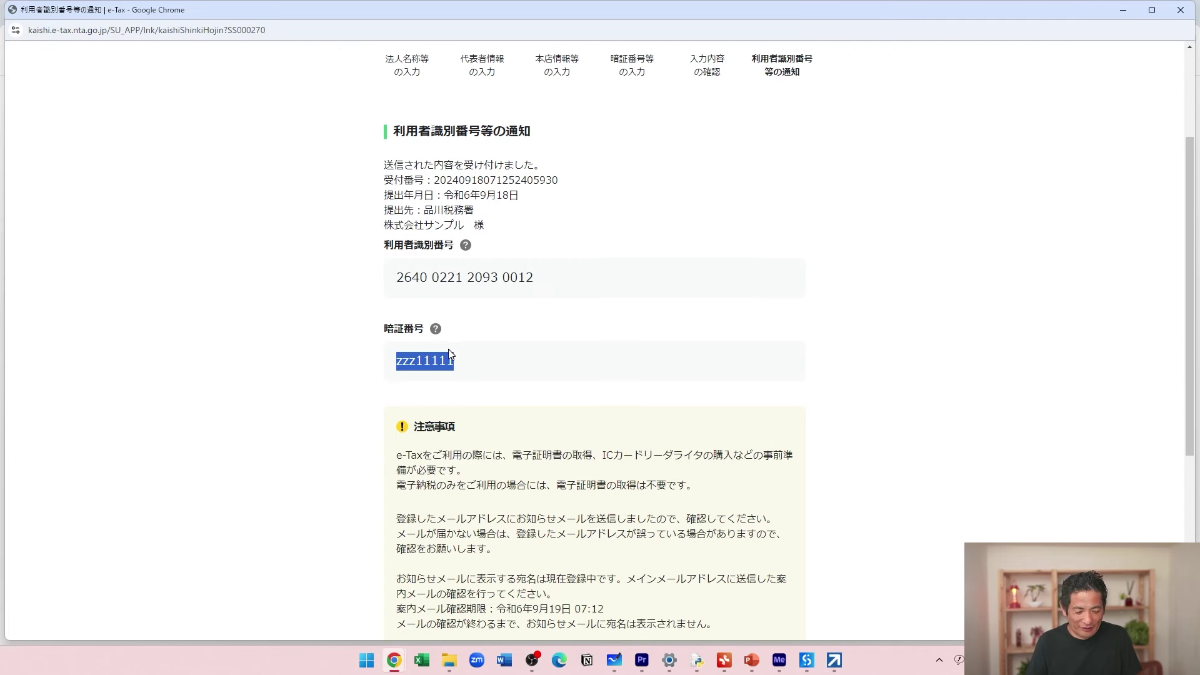
pyautogui.moveTo(398, 251); pyautogui.dragTo(533, 250)
pyautogui.hotkey('ctrl', 'c')
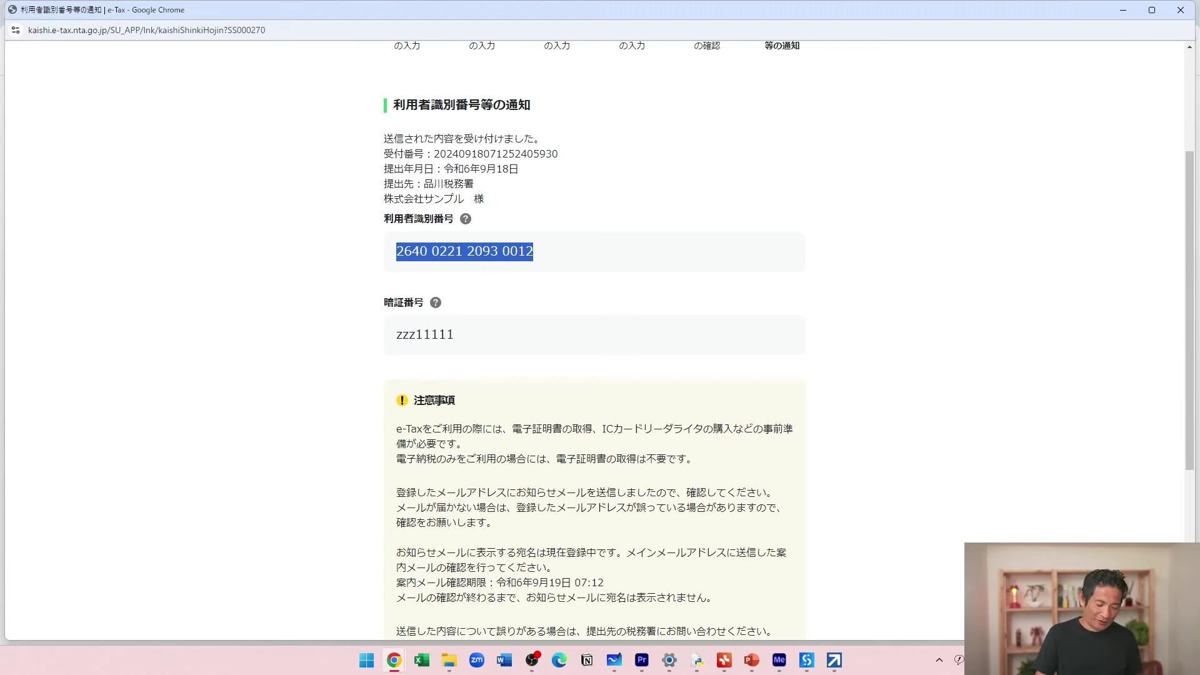
pyautogui.moveTo(469, 335); pyautogui.dragTo(396, 335)
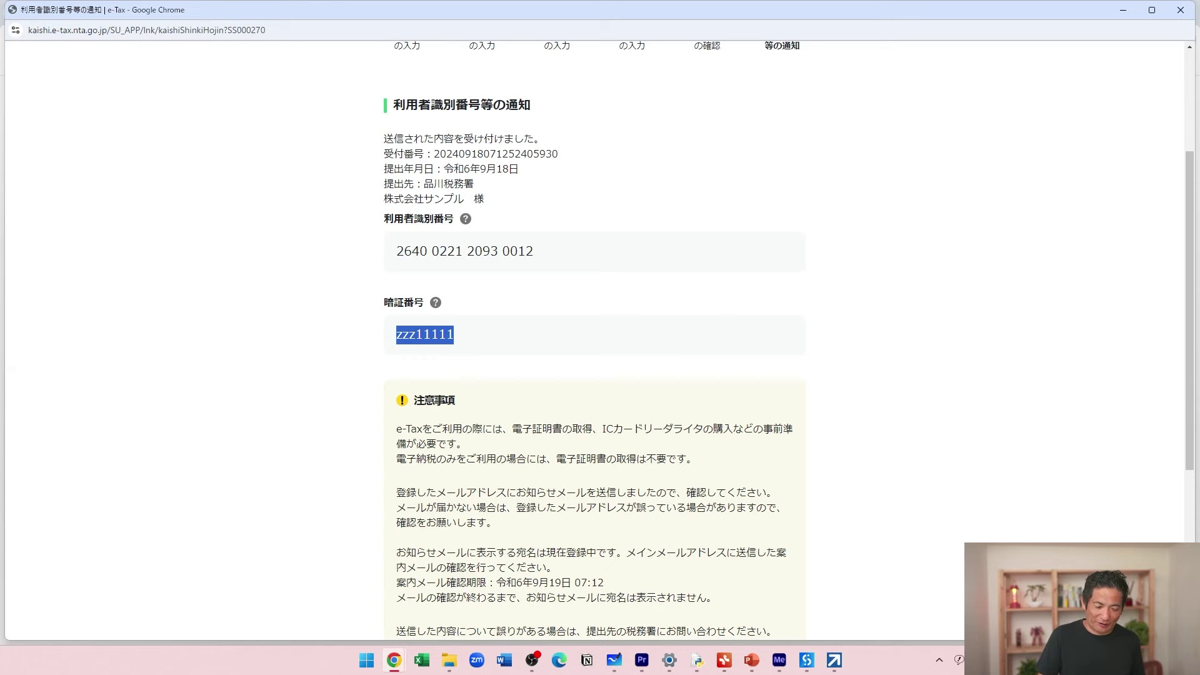
pyautogui.moveTo(425, 9); pyautogui.dragTo(422, 166)
# Open e-Tax's 法人ログイン form from the 開始届出 tab.
pyautogui.click(216, 83)
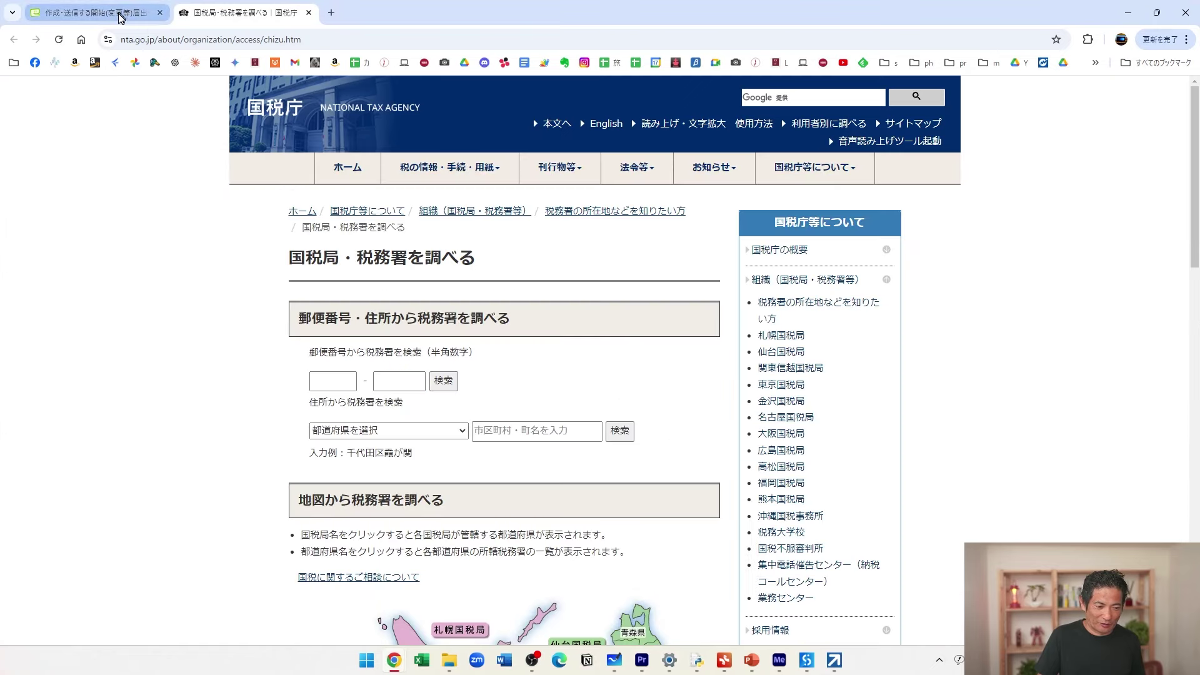
pyautogui.click(94, 12)
pyautogui.click(955, 96)
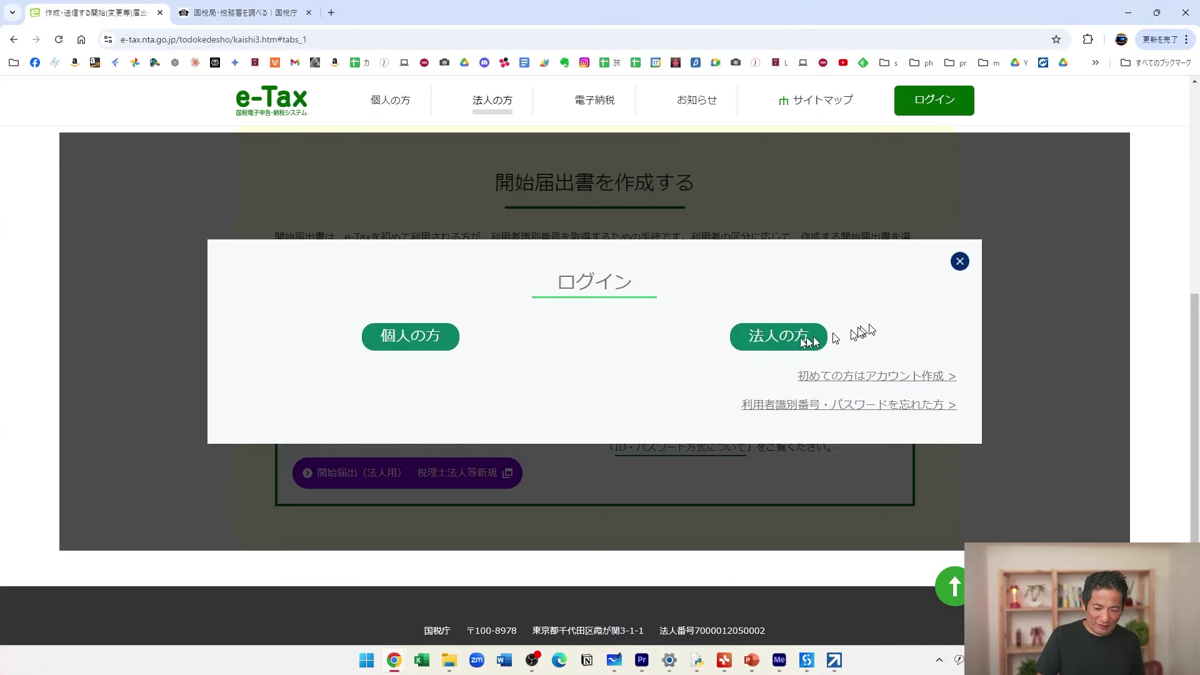
pyautogui.click(806, 337)
# Paste the copied 利用者識別番号 into the login ID field from clipboard history.
pyautogui.press('super+v')
pyautogui.press('Down')
pyautogui.press('Return')
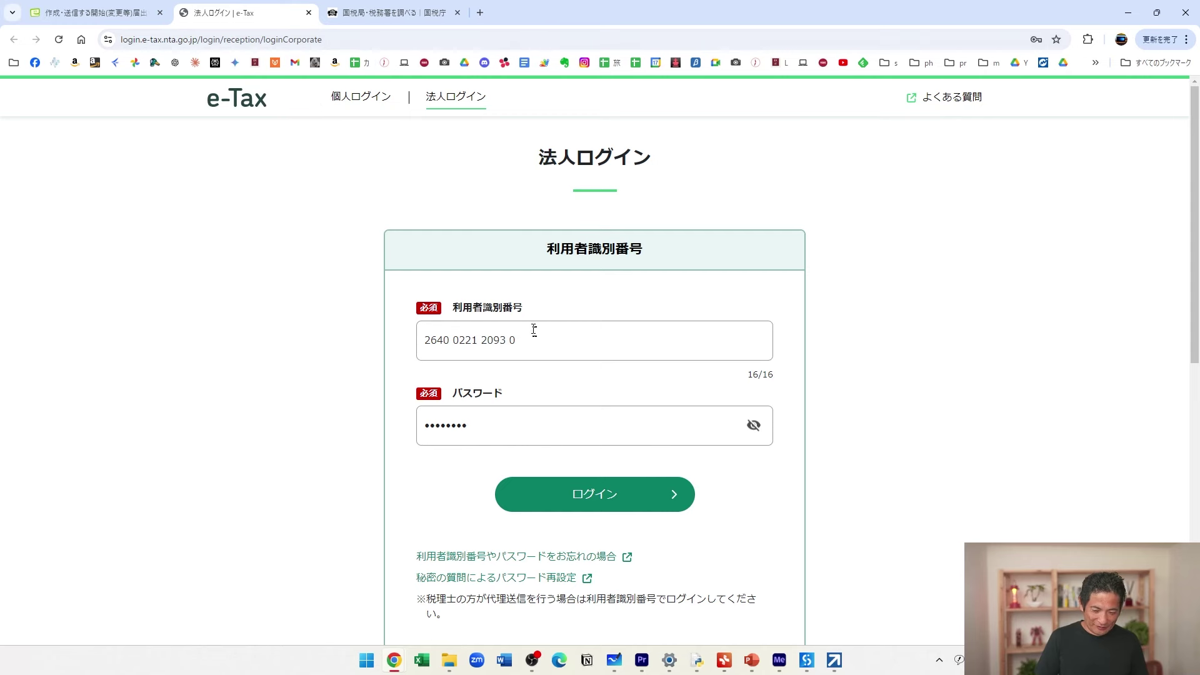
pyautogui.press('super+v')
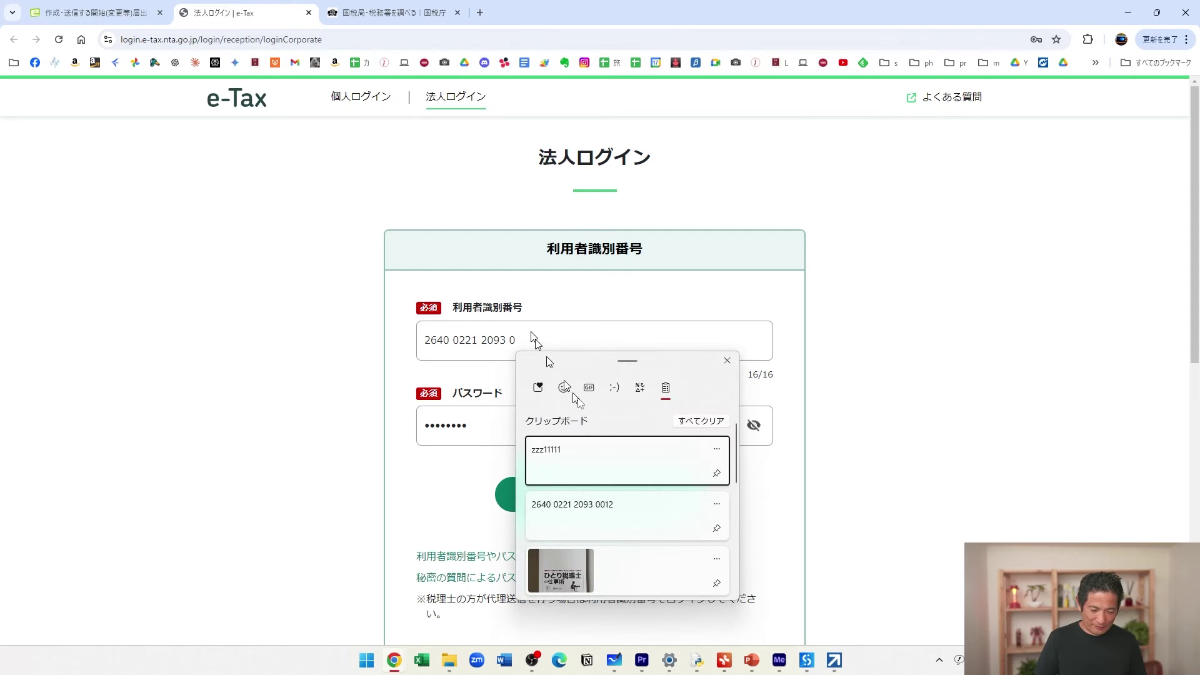
pyautogui.click(580, 509)
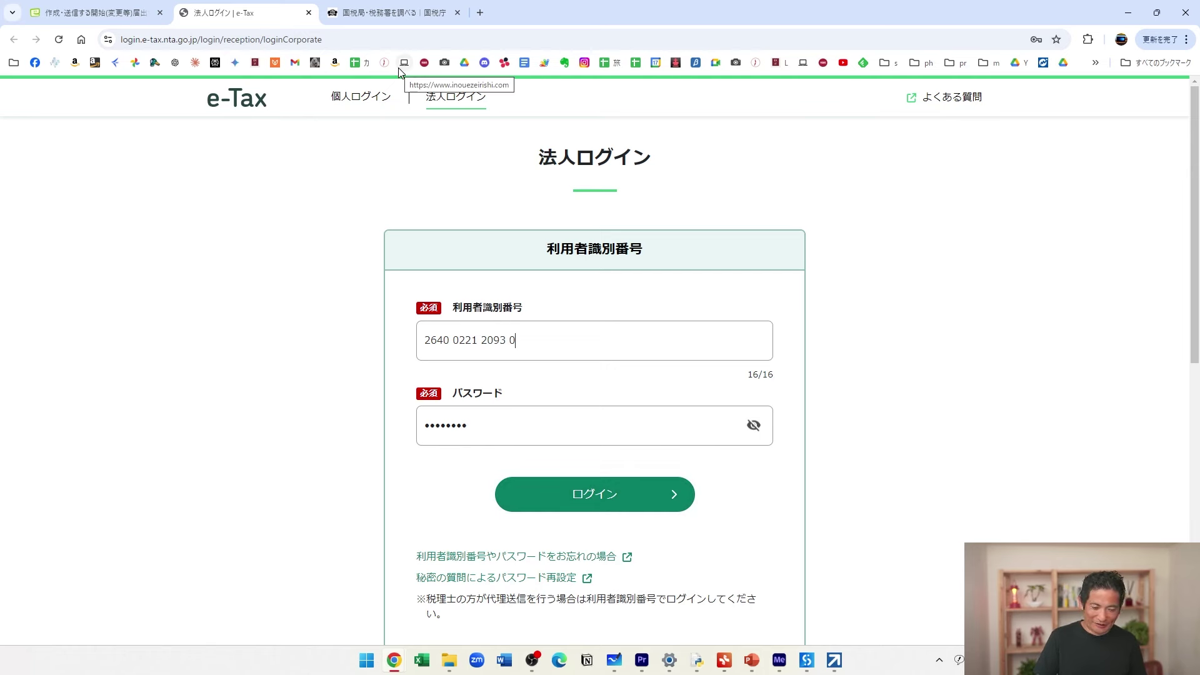
pyautogui.click(378, 13)
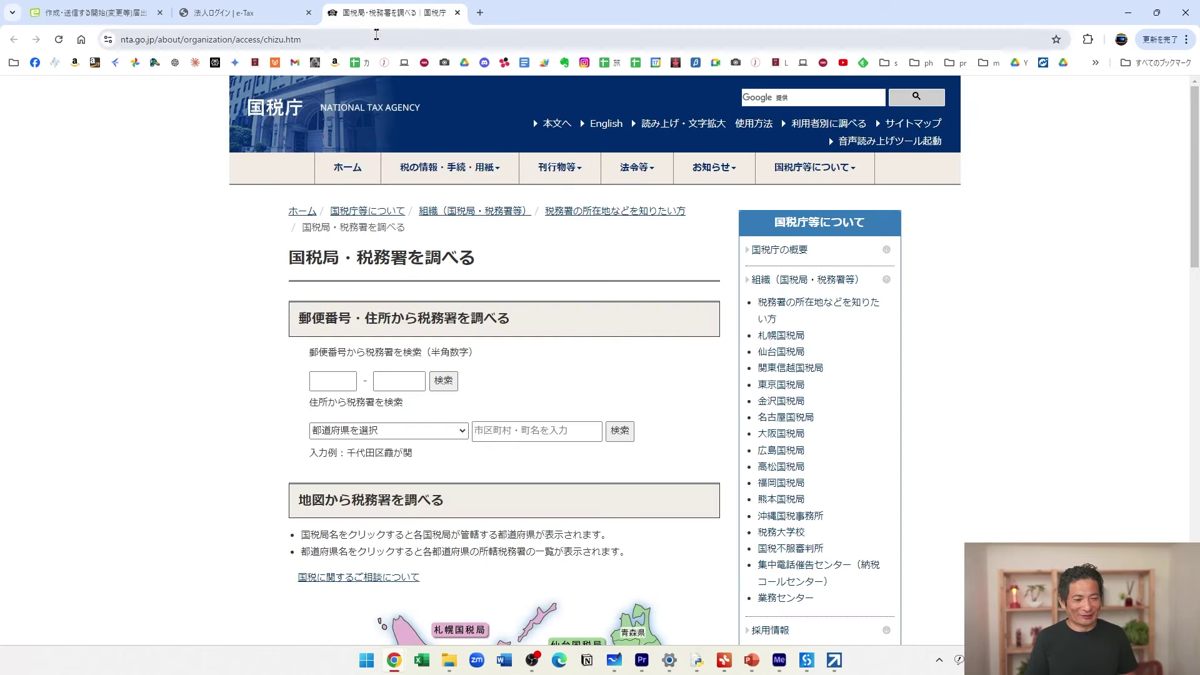
# Paste the user ID into the address bar and strip out its spaces.
pyautogui.click(376, 35)
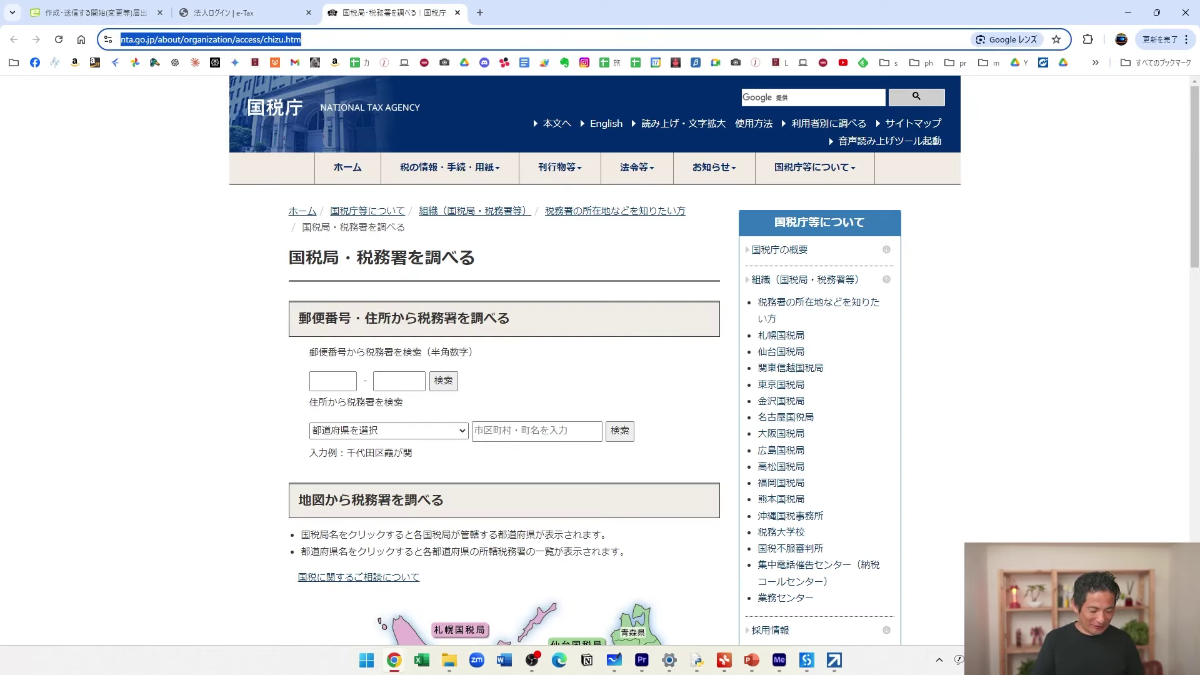
pyautogui.hotkey('ctrl', 'v')
pyautogui.press('Left')
pyautogui.press('Left')
pyautogui.press('Left')
pyautogui.press('Left')
pyautogui.press('BackSpace')
pyautogui.press('Left')
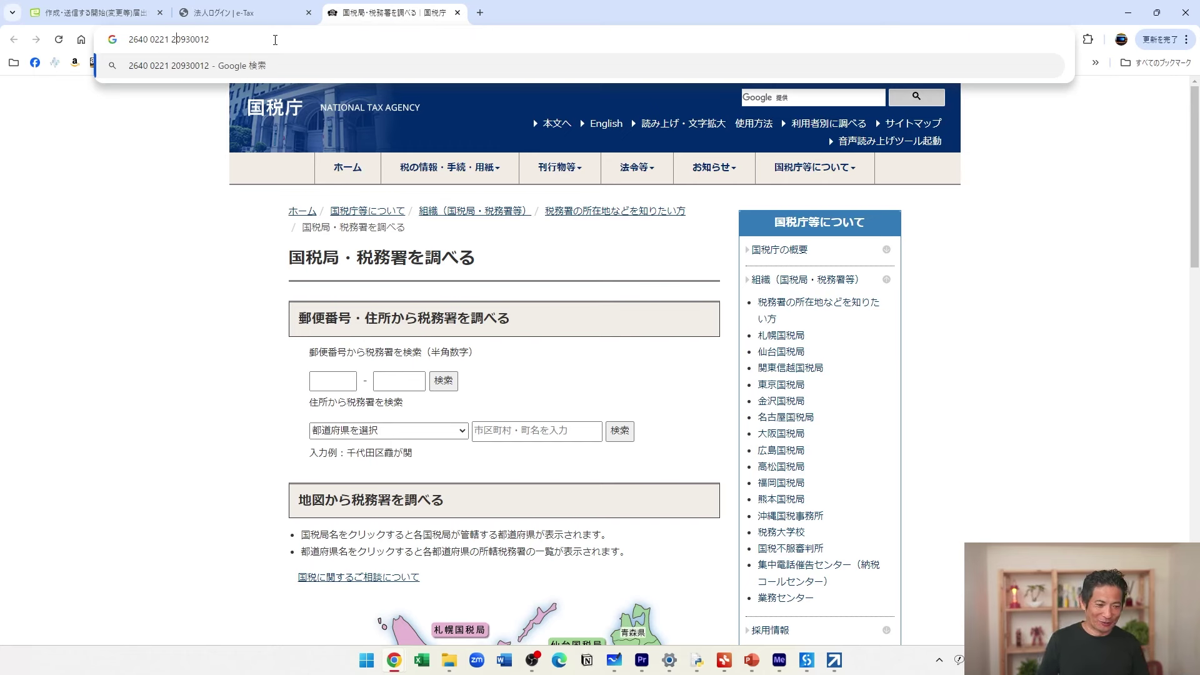
pyautogui.press('BackSpace')
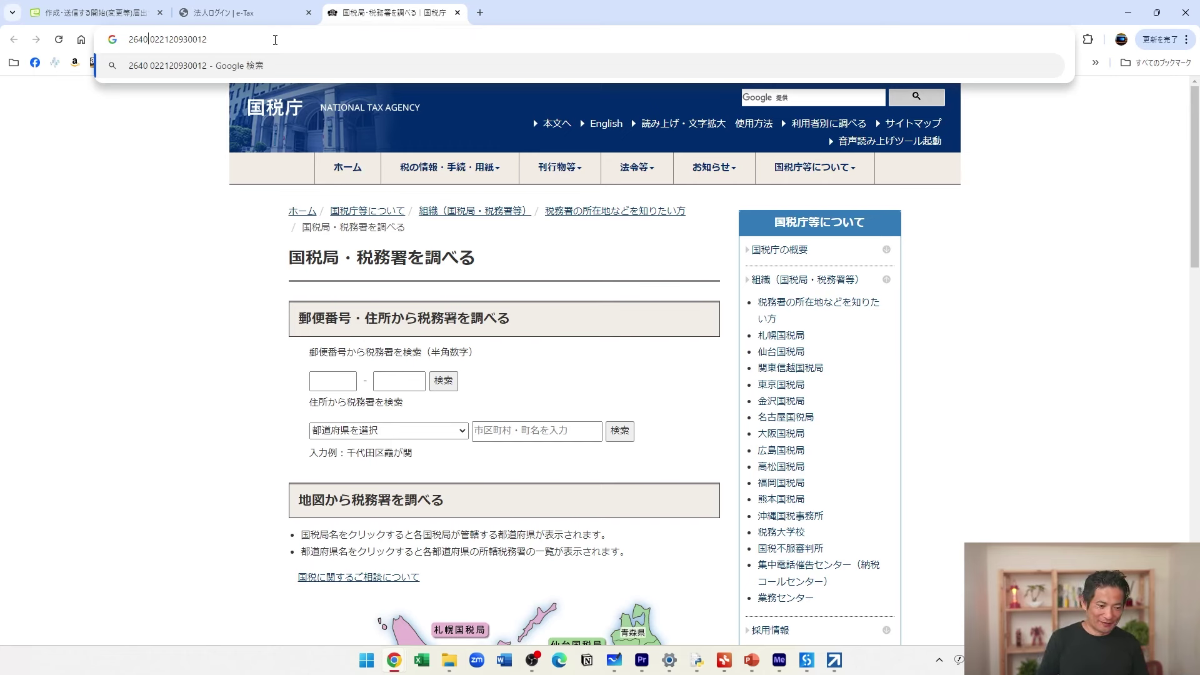
pyautogui.press('BackSpace')
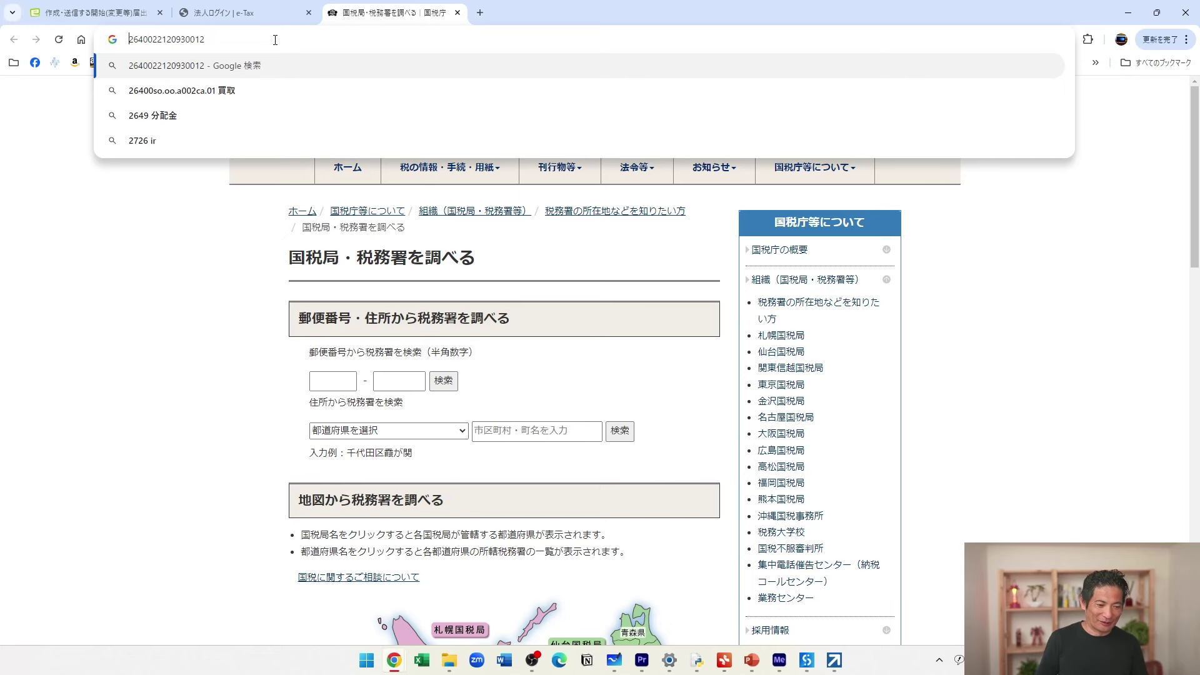
pyautogui.hotkey('ctrl', 'a')
pyautogui.hotkey('ctrl', 'c')
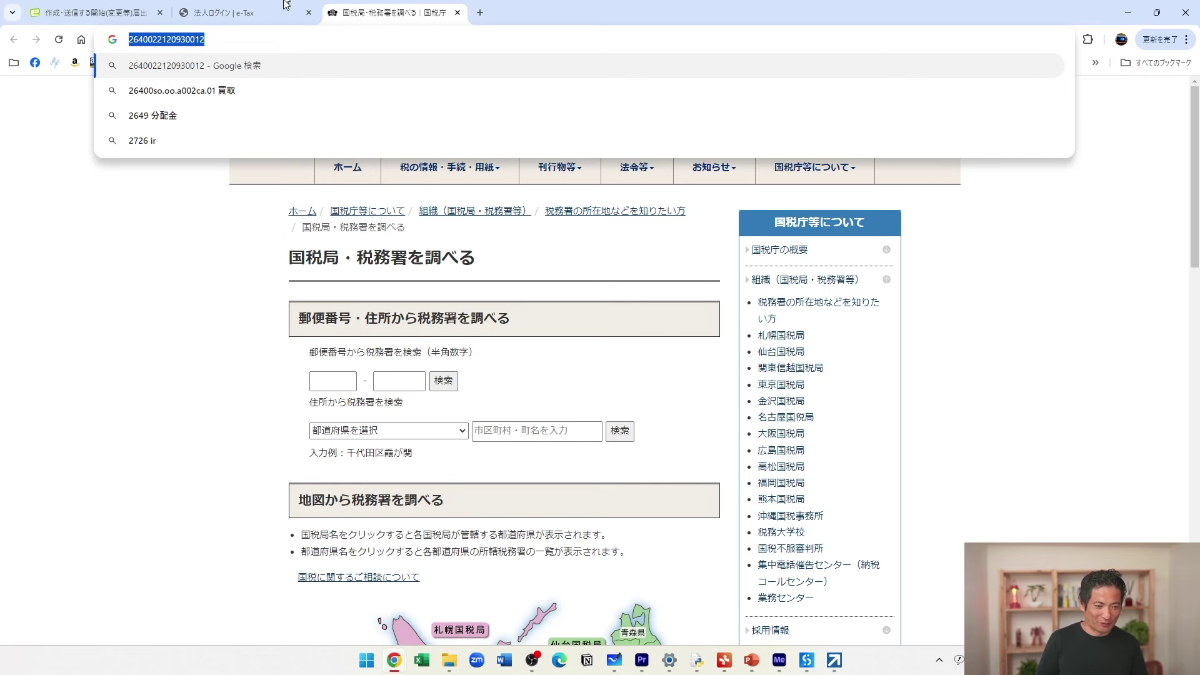
# Replace the 法人ログイン ID field's contents with the spaceless 16-digit ID.
pyautogui.click(237, 12)
pyautogui.moveTo(538, 343); pyautogui.dragTo(329, 335)
pyautogui.hotkey('ctrl', 'v')
# Log in with the corporate ID and read through the 動作環境チェック extension warning.
pyautogui.click(595, 495)
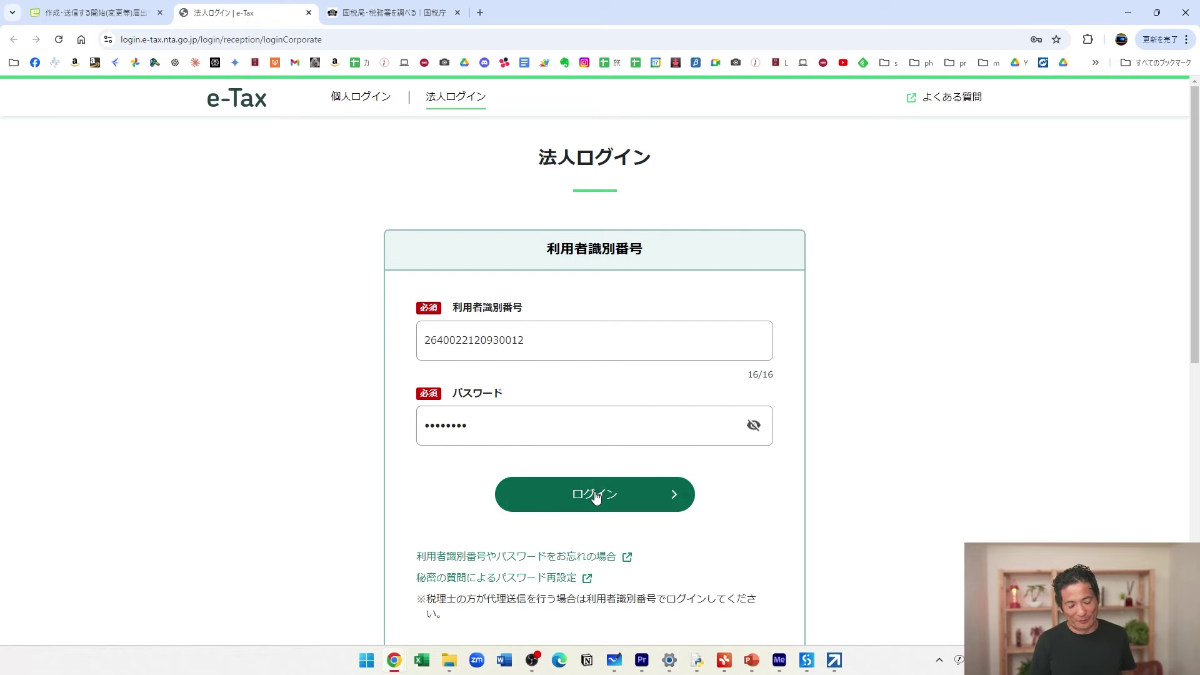
pyautogui.click(595, 496)
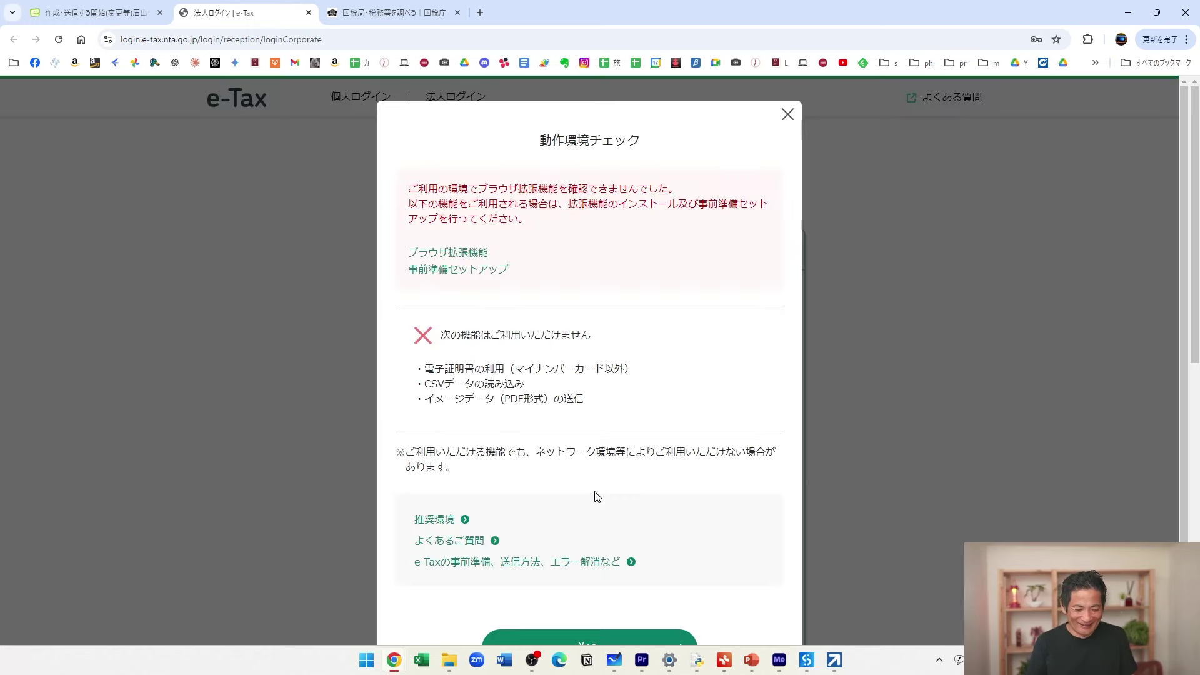
pyautogui.scroll(-2, 595, 496)
pyautogui.scroll(1, 594, 496)
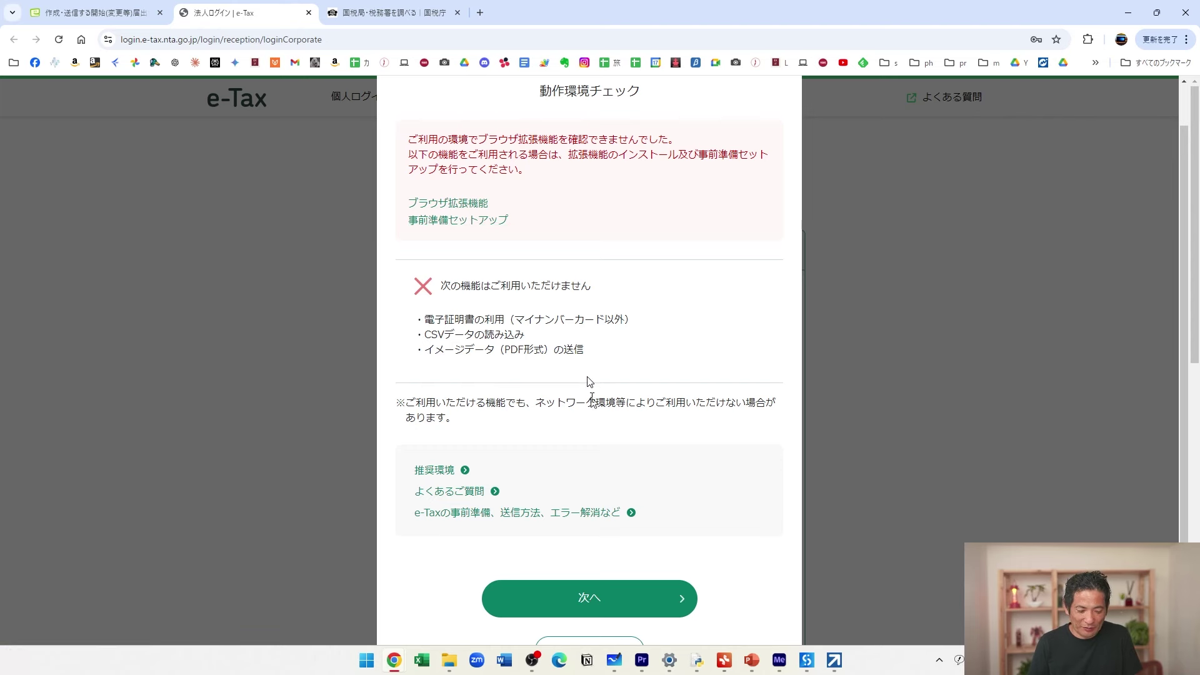
pyautogui.scroll(-1, 620, 599)
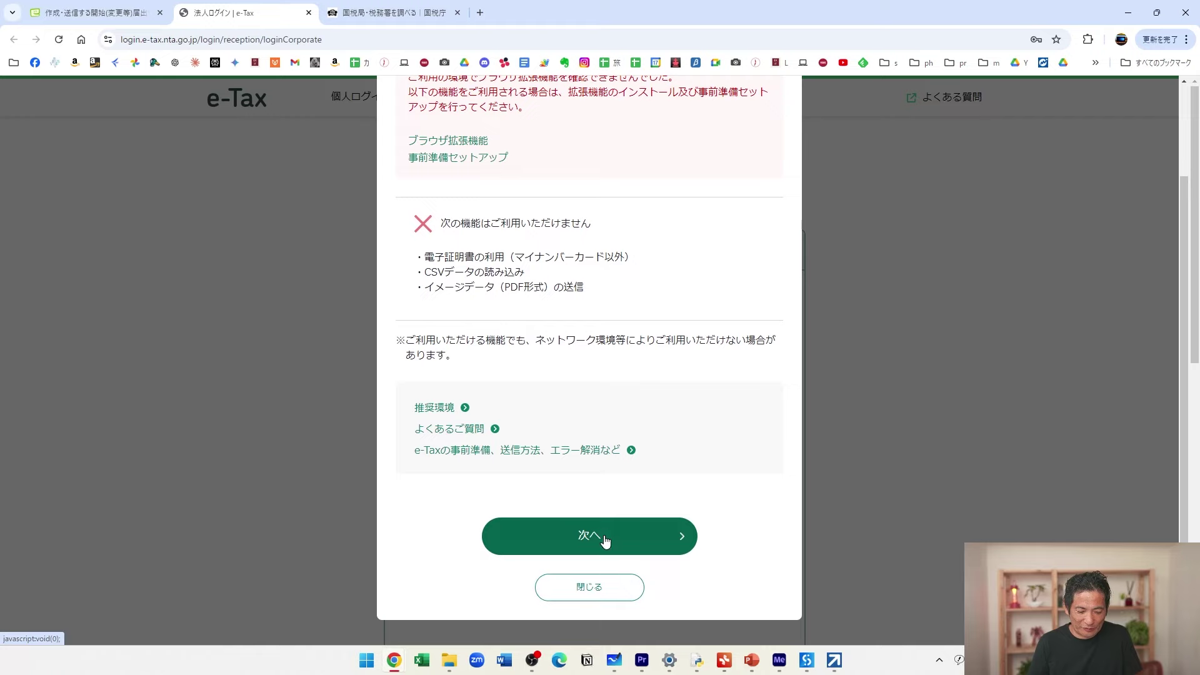
# Continue past the environment check, decline saving the password, and browse the logged-in top page.
pyautogui.click(605, 540)
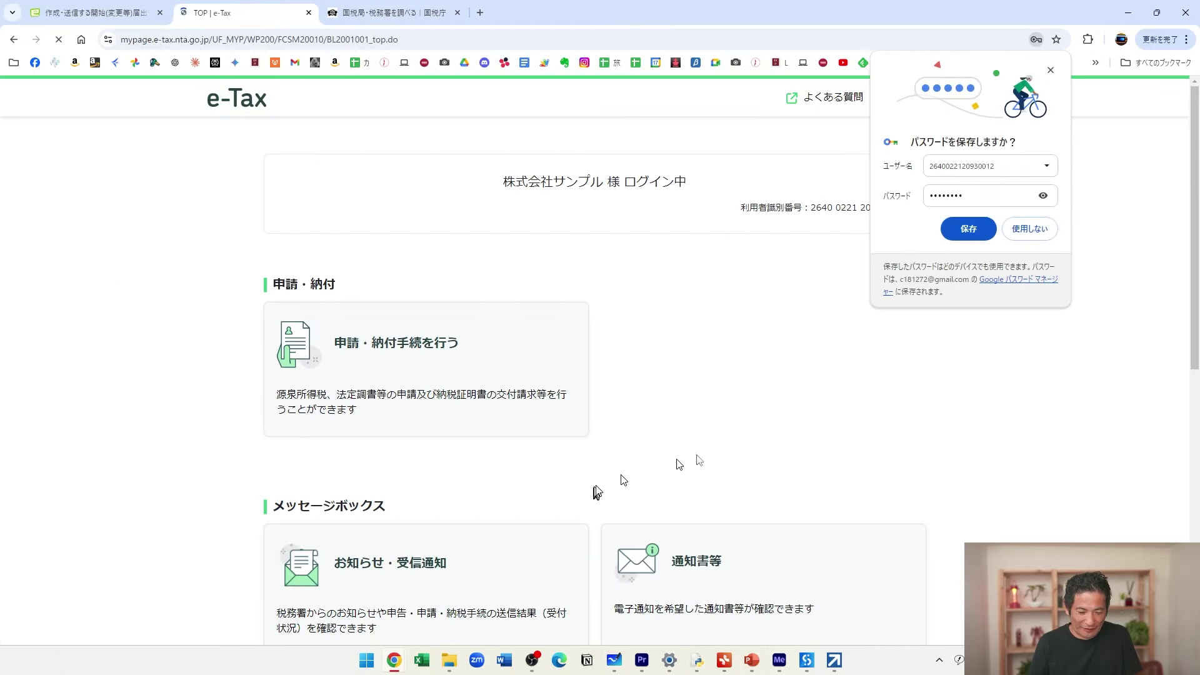
pyautogui.click(1028, 229)
pyautogui.scroll(-1, 591, 377)
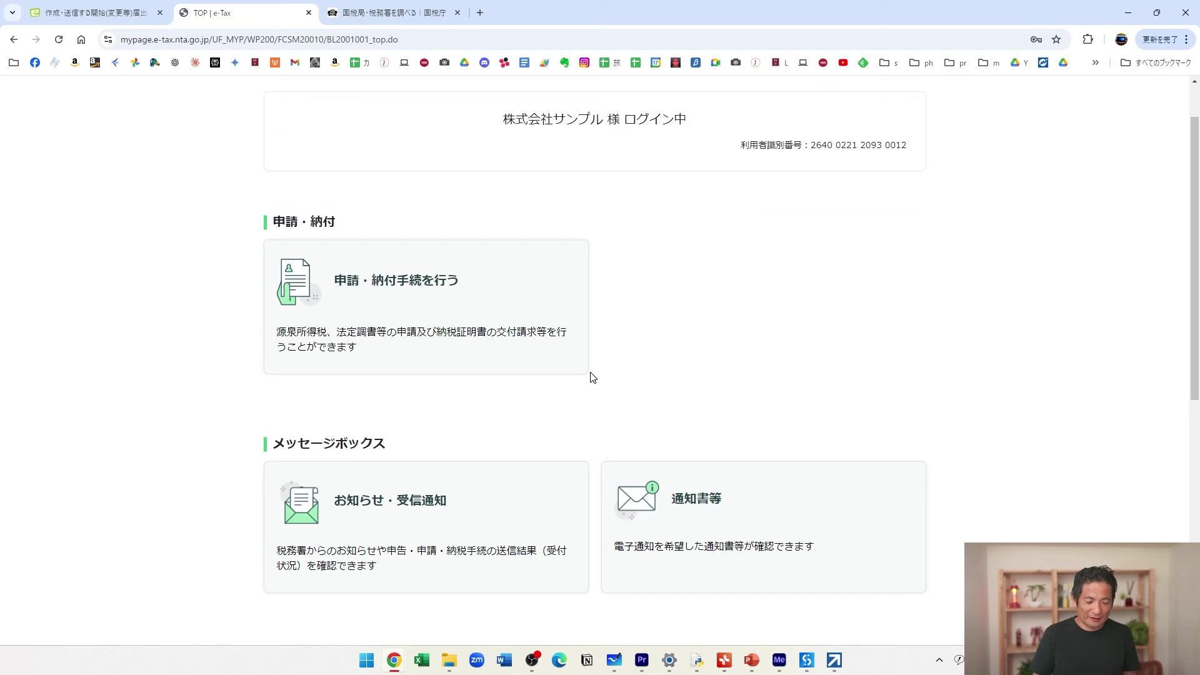
pyautogui.scroll(-2, 592, 377)
pyautogui.scroll(3, 588, 378)
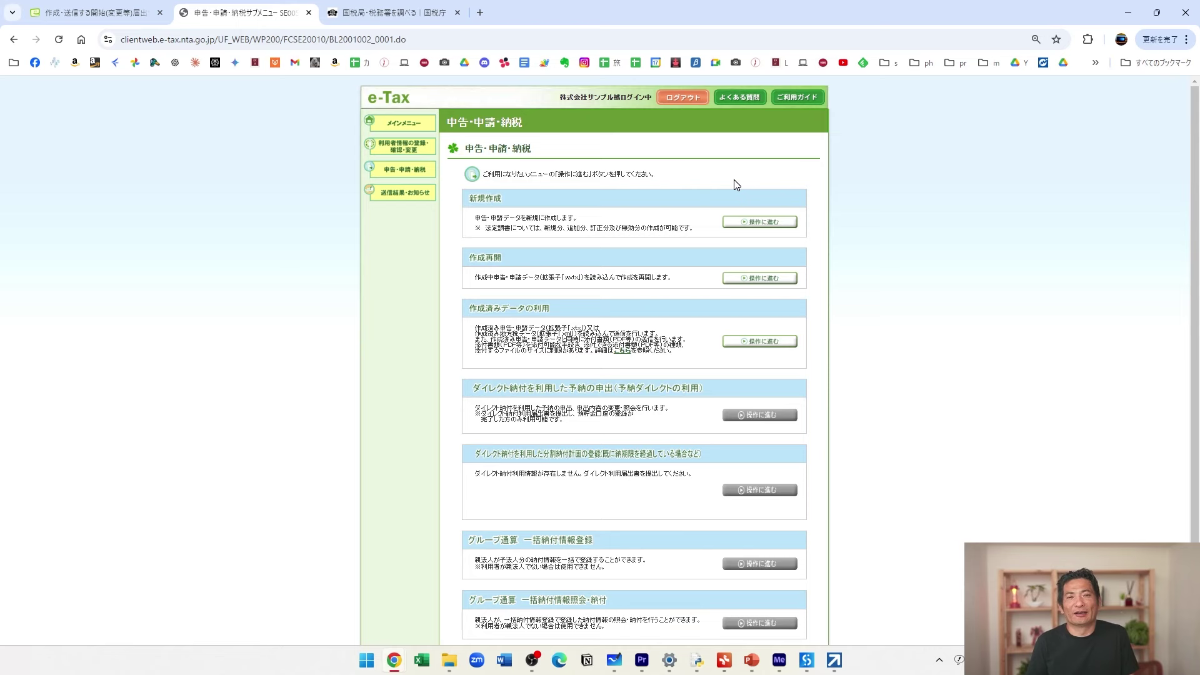
# Start a new 納期特例分 所得税徴収高計算書, accept the tax office, then return to the main menu.
pyautogui.click(771, 223)
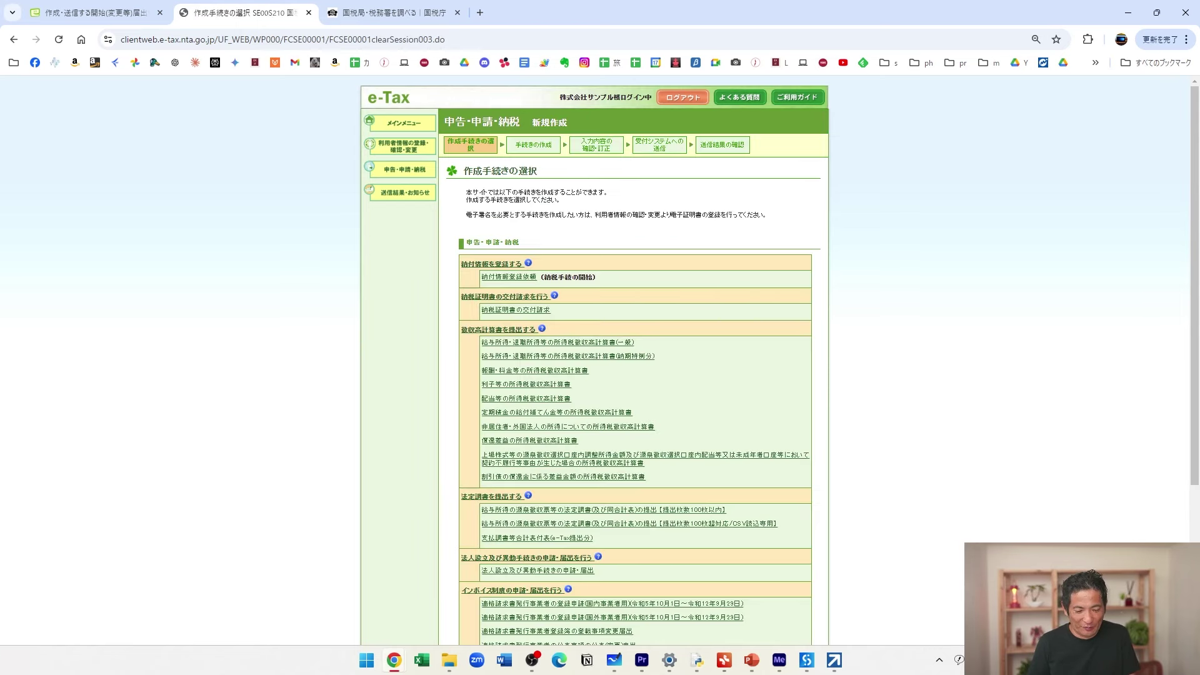
pyautogui.click(608, 357)
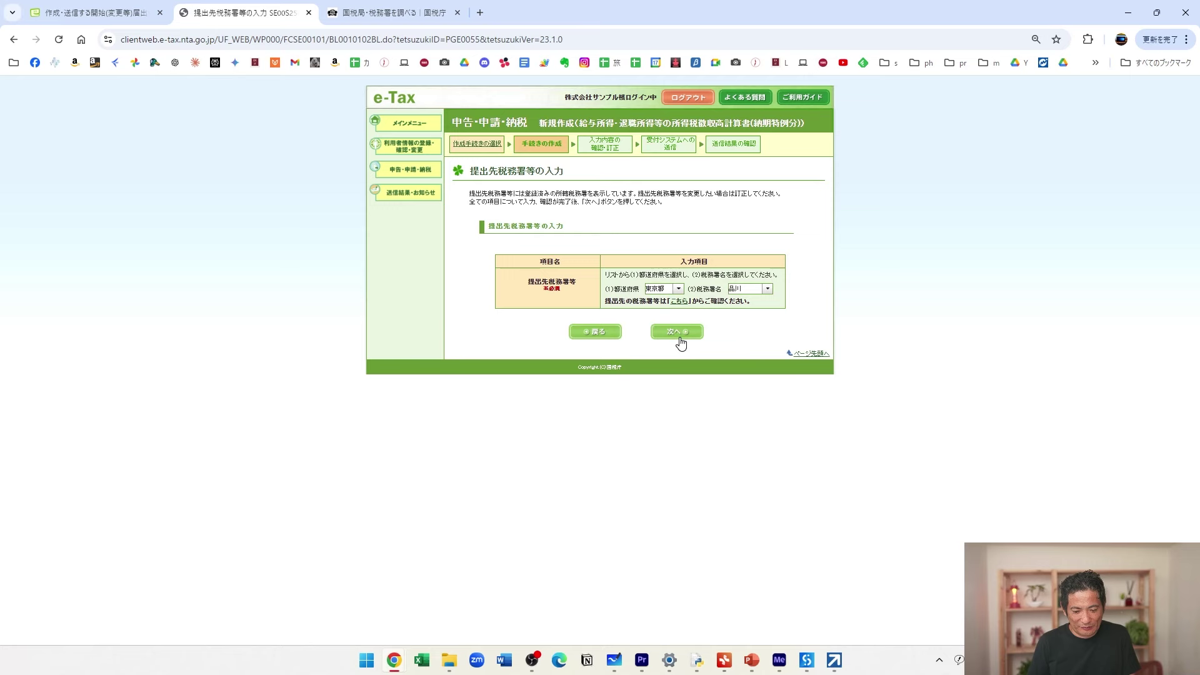
pyautogui.click(677, 332)
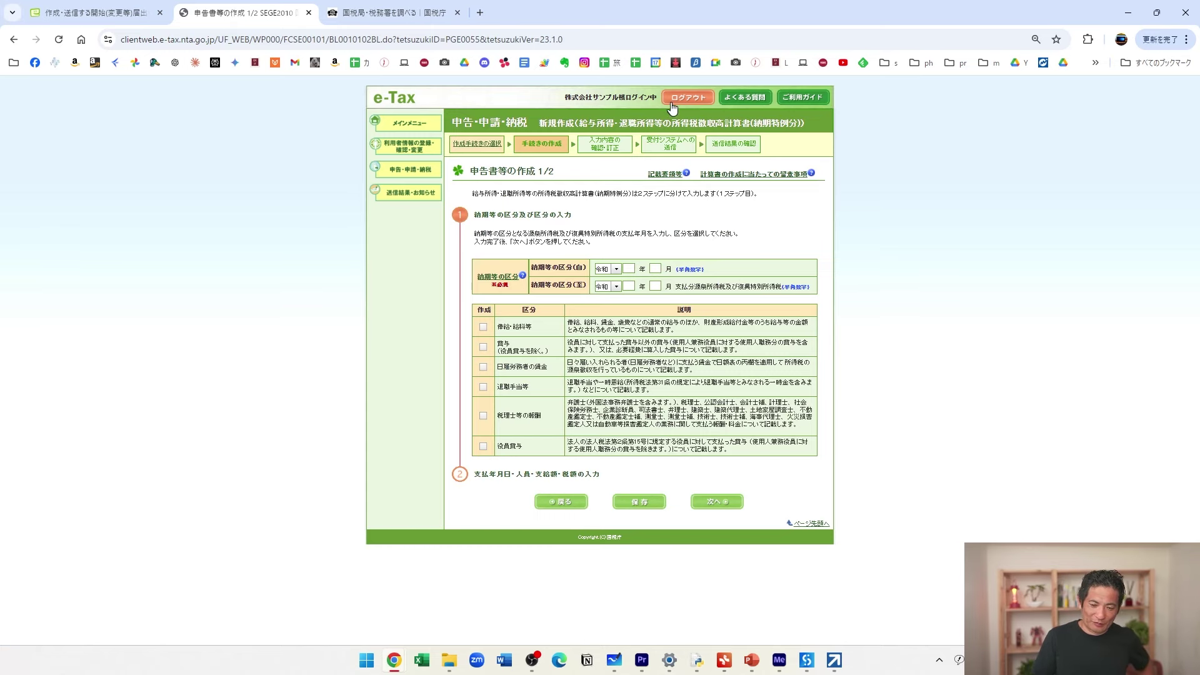
pyautogui.click(397, 125)
# Confirm leaving the 計算書 form and look over the main menu.
pyautogui.click(554, 379)
pyautogui.scroll(-3, 500, 417)
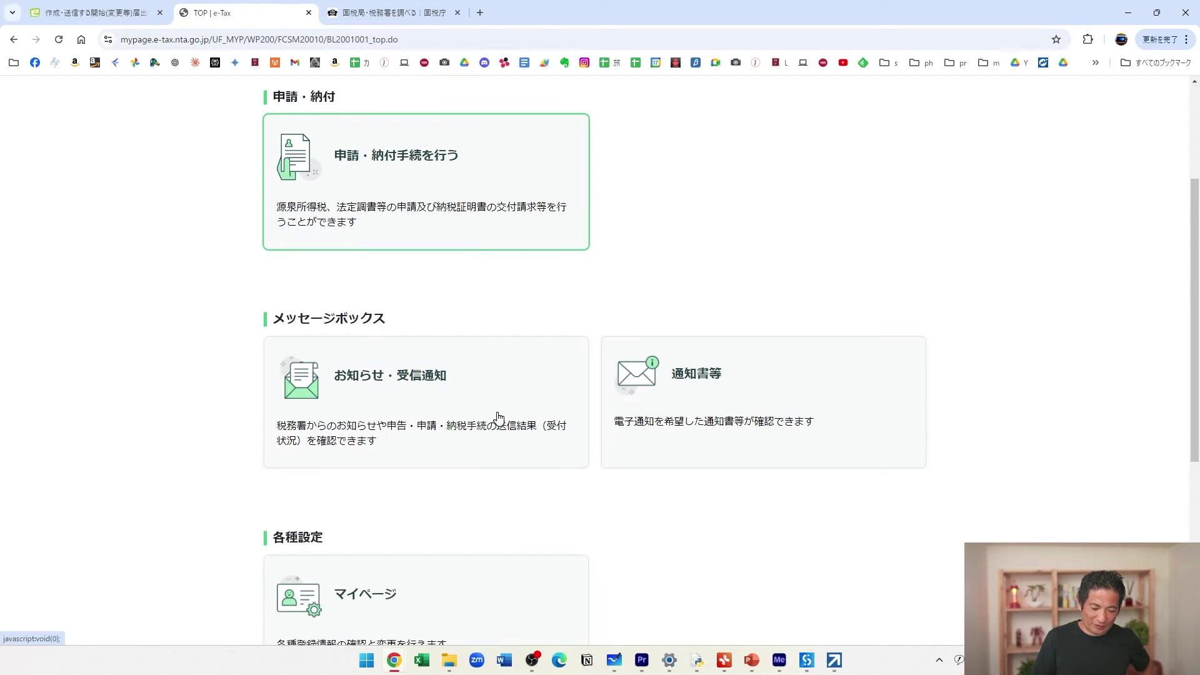
pyautogui.scroll(2, 469, 401)
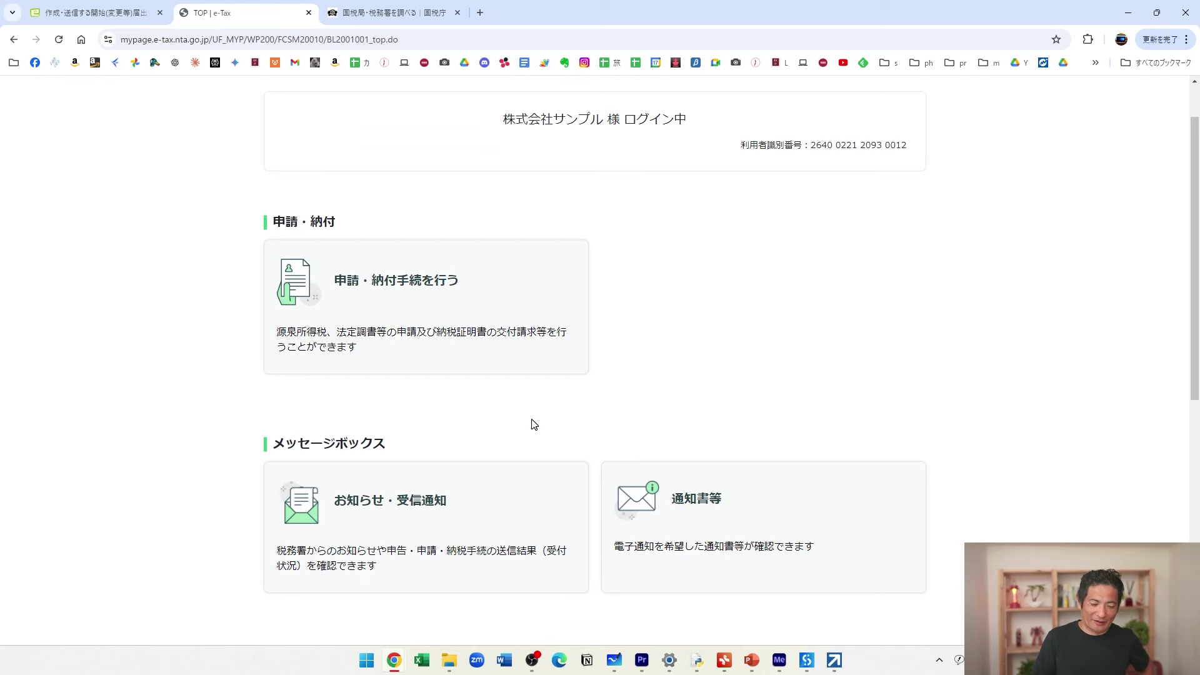
pyautogui.scroll(-5, 531, 425)
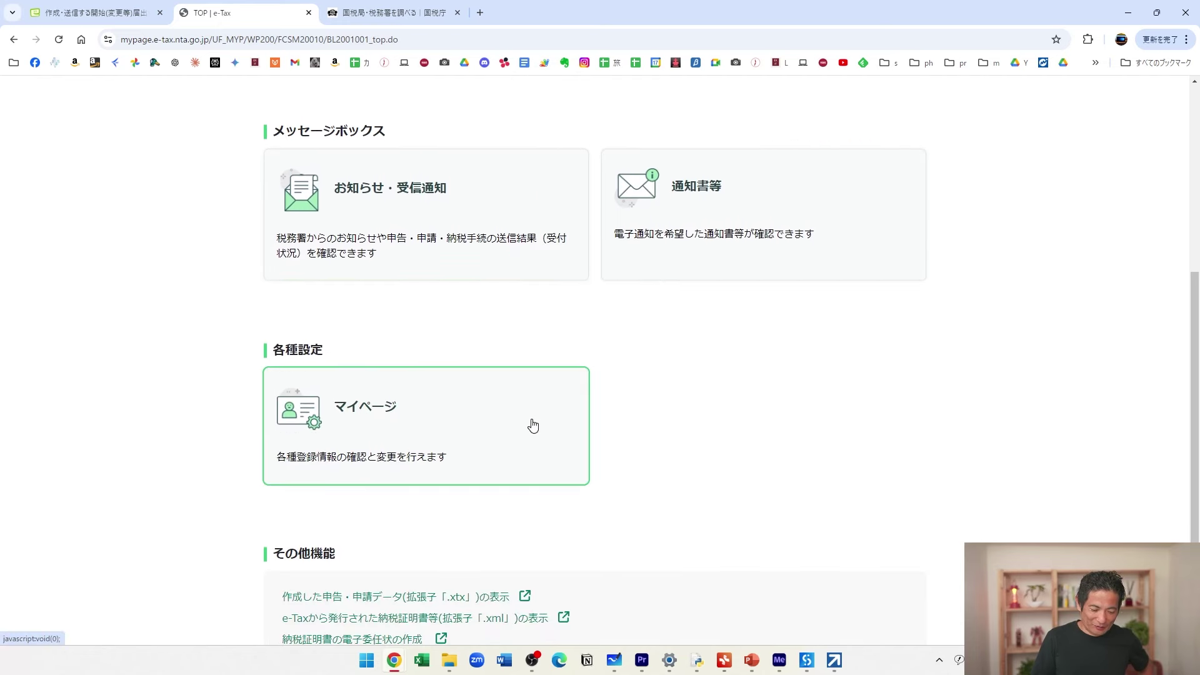
pyautogui.scroll(2, 533, 426)
# View the 開始届出(法人) receipt notice in お知らせ・受信通知, then return to the 申告・納付手続 menu.
pyautogui.click(476, 334)
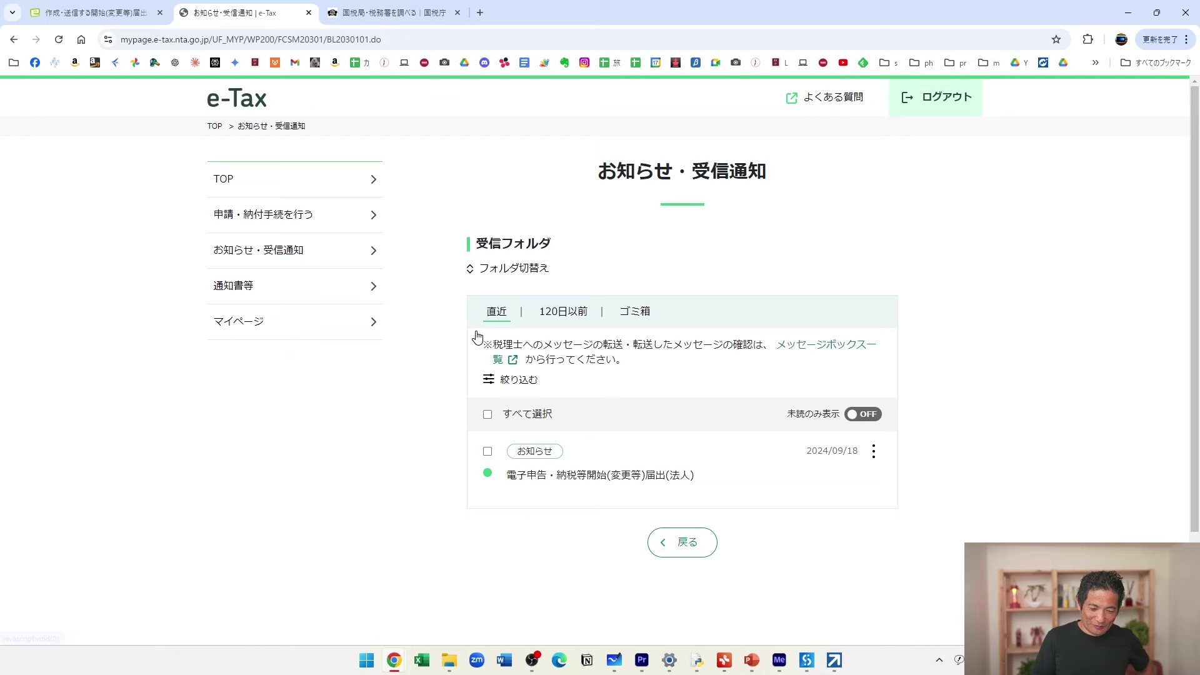
pyautogui.click(580, 474)
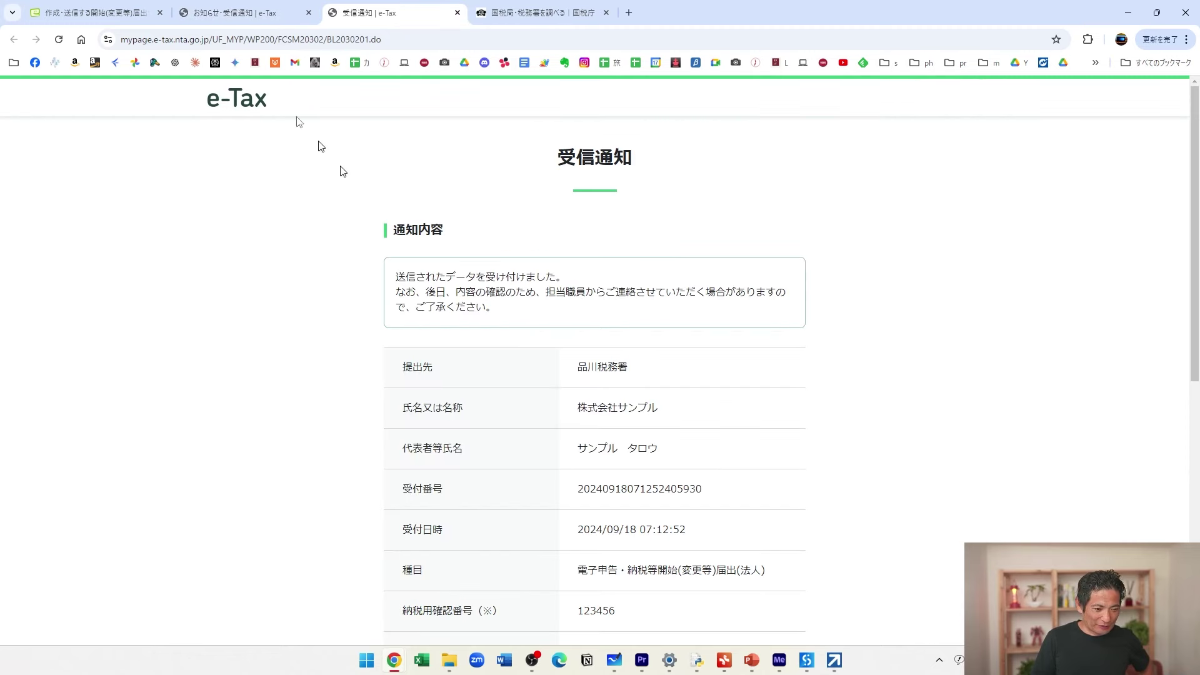
pyautogui.click(244, 15)
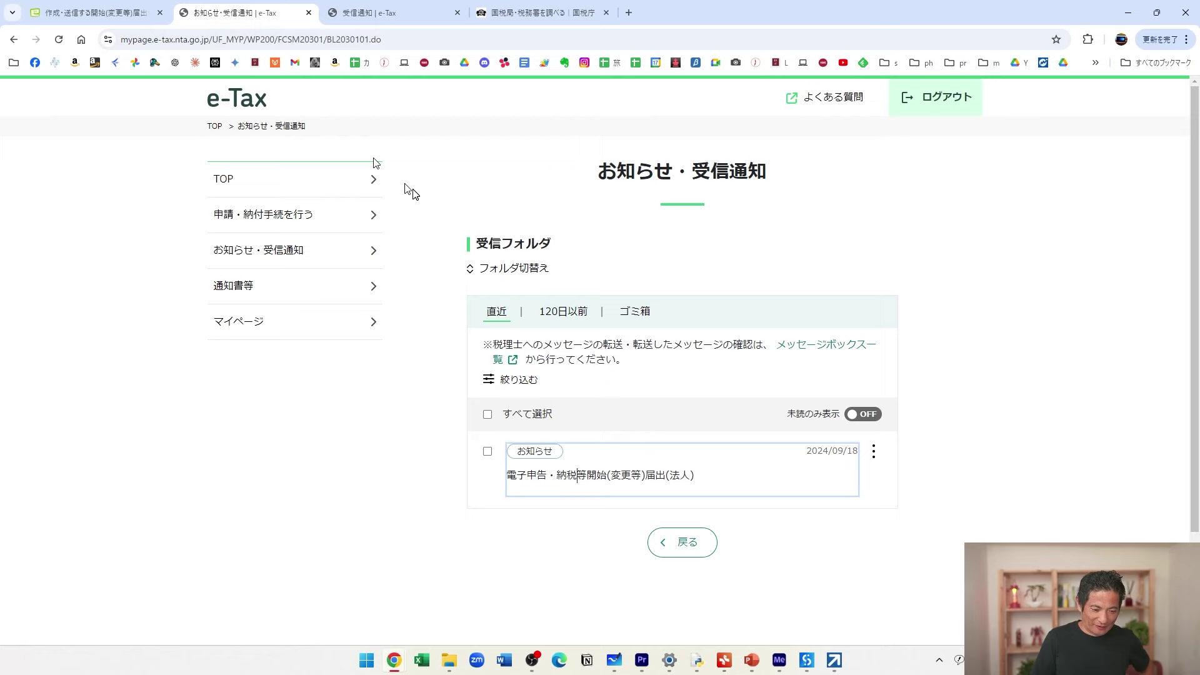
pyautogui.click(243, 181)
pyautogui.click(393, 360)
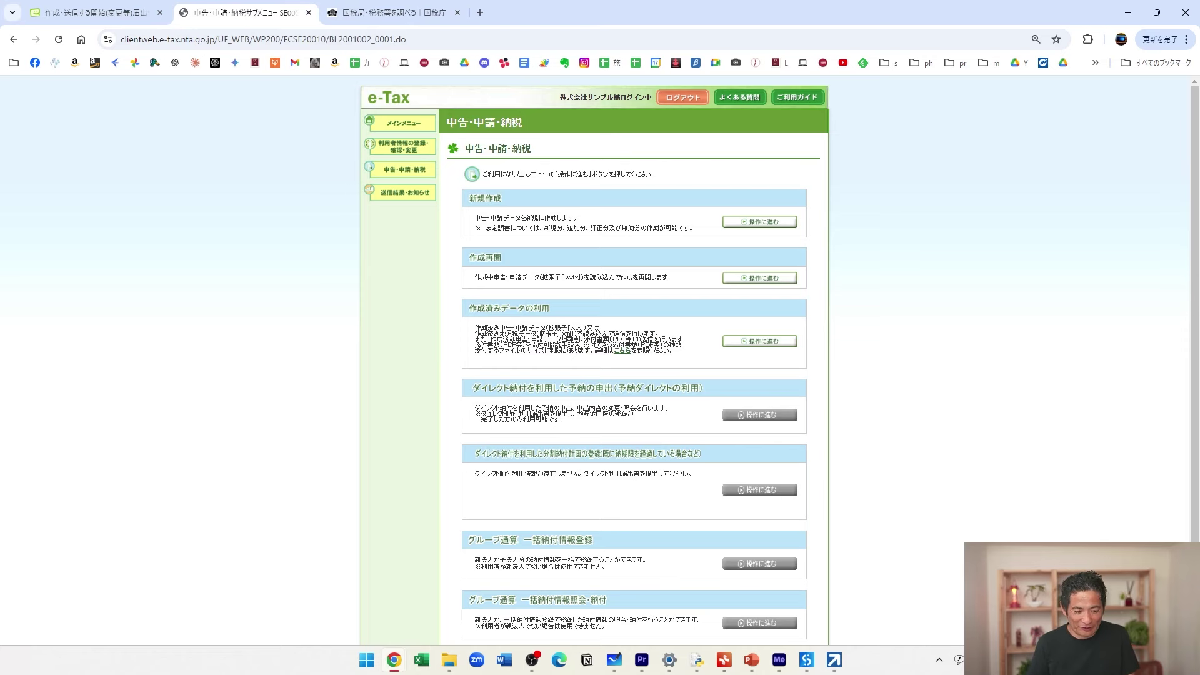
# Open the corporation's 基本情報 under 利用者情報の登録・変更.
pyautogui.scroll(-2, 556, 329)
pyautogui.scroll(2, 556, 329)
pyautogui.click(407, 143)
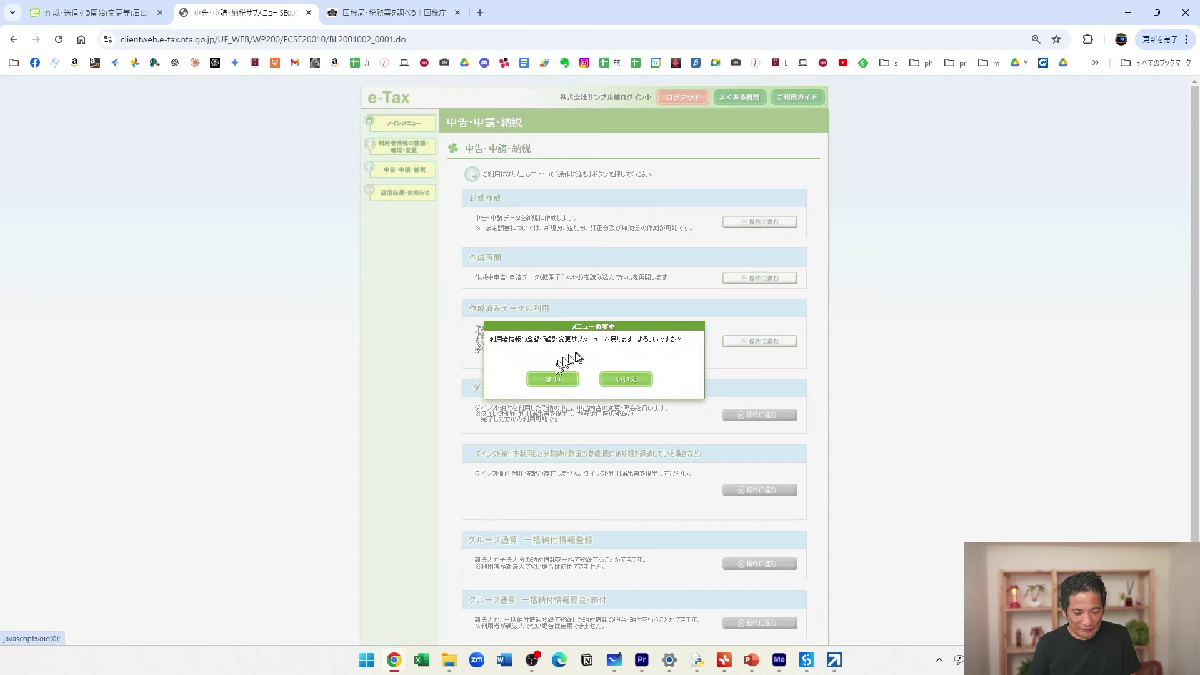
pyautogui.click(553, 377)
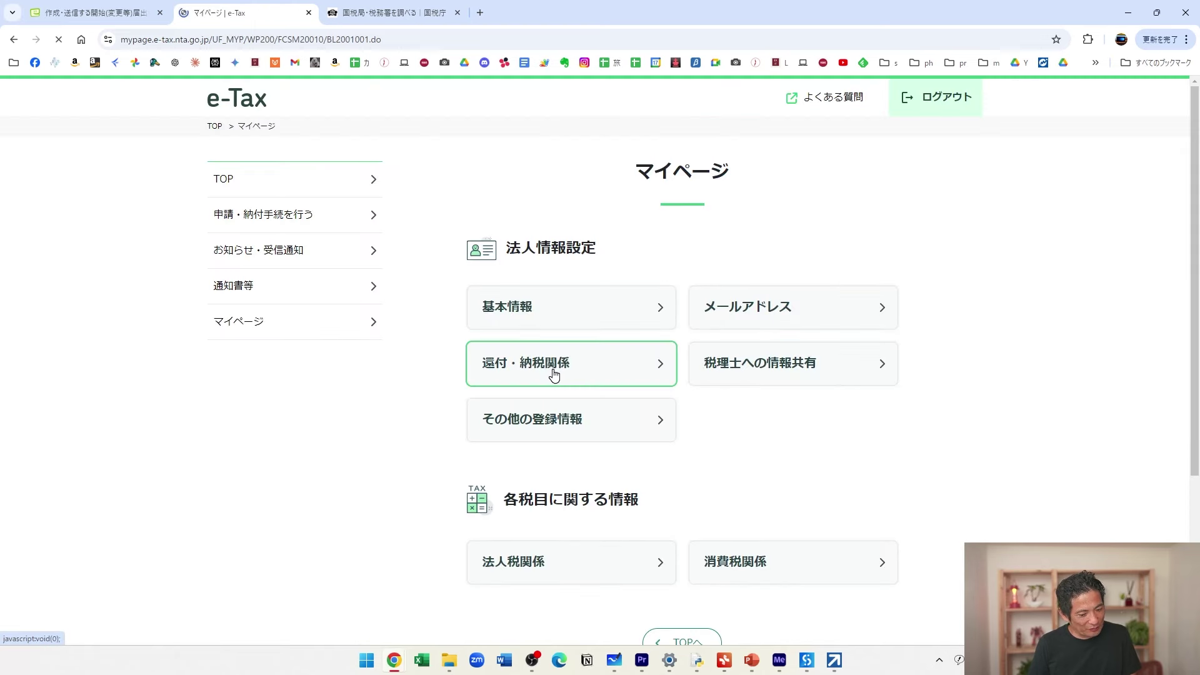
pyautogui.click(548, 316)
pyautogui.scroll(-12, 635, 358)
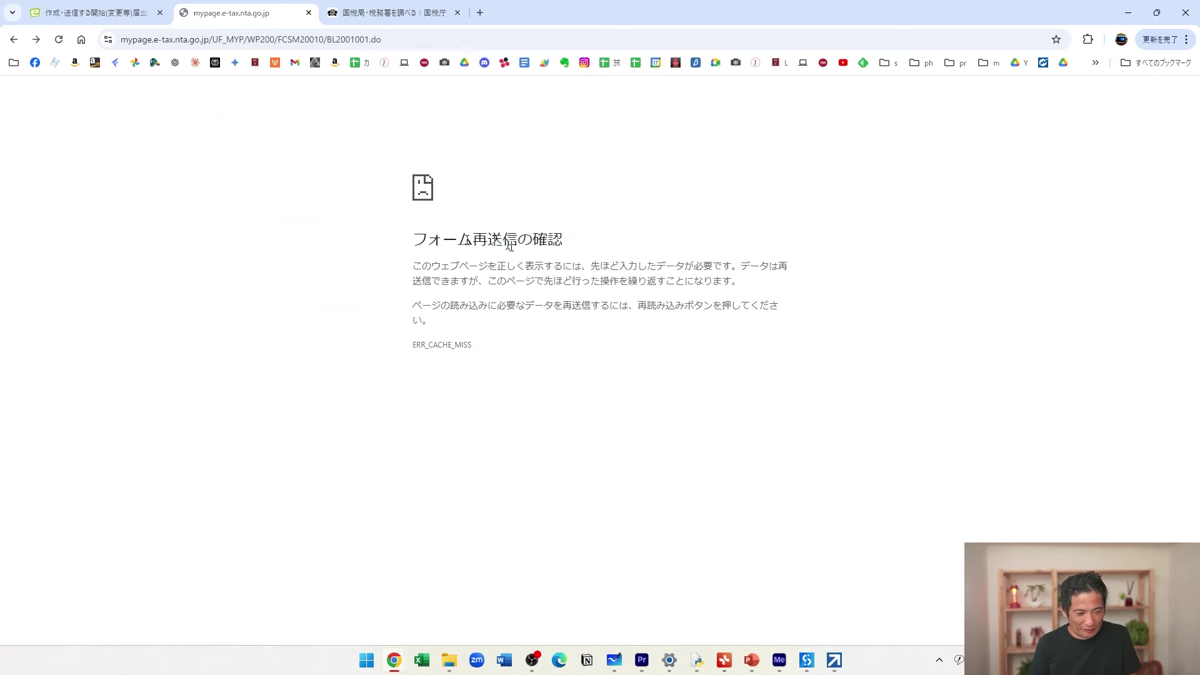
# Switch back through the tabs, resend the page data, and return to the e-Tax TOP page.
pyautogui.hotkey('ctrl', 'shift', 'Tab')
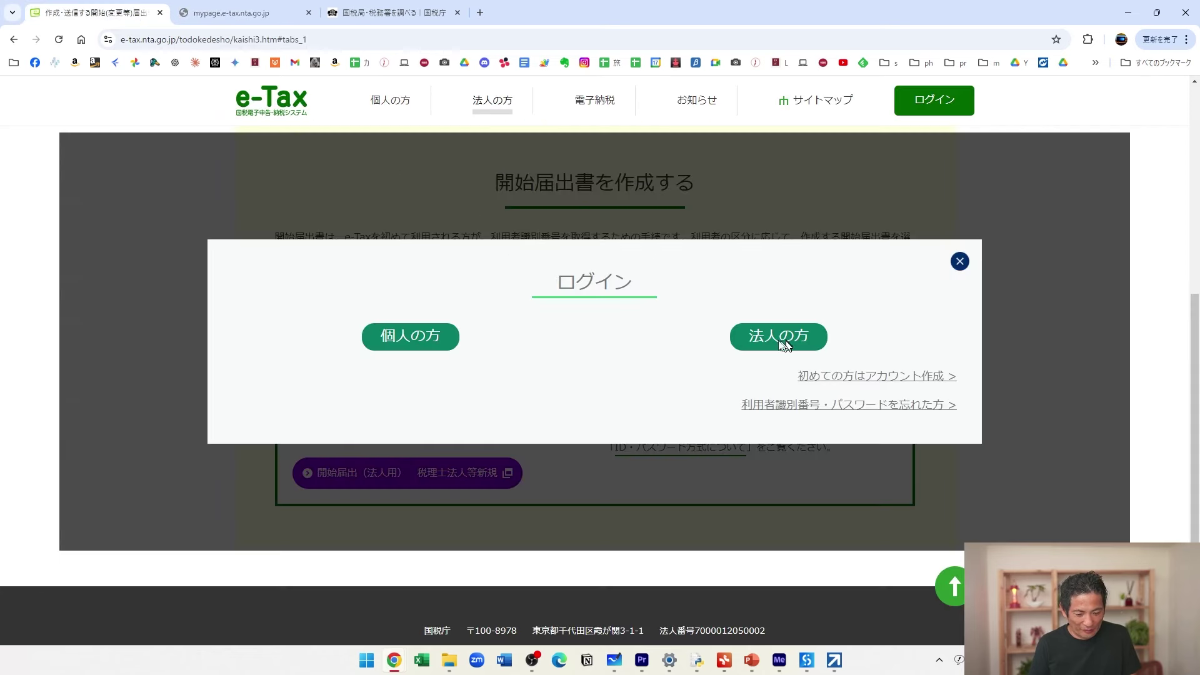
pyautogui.click(262, 20)
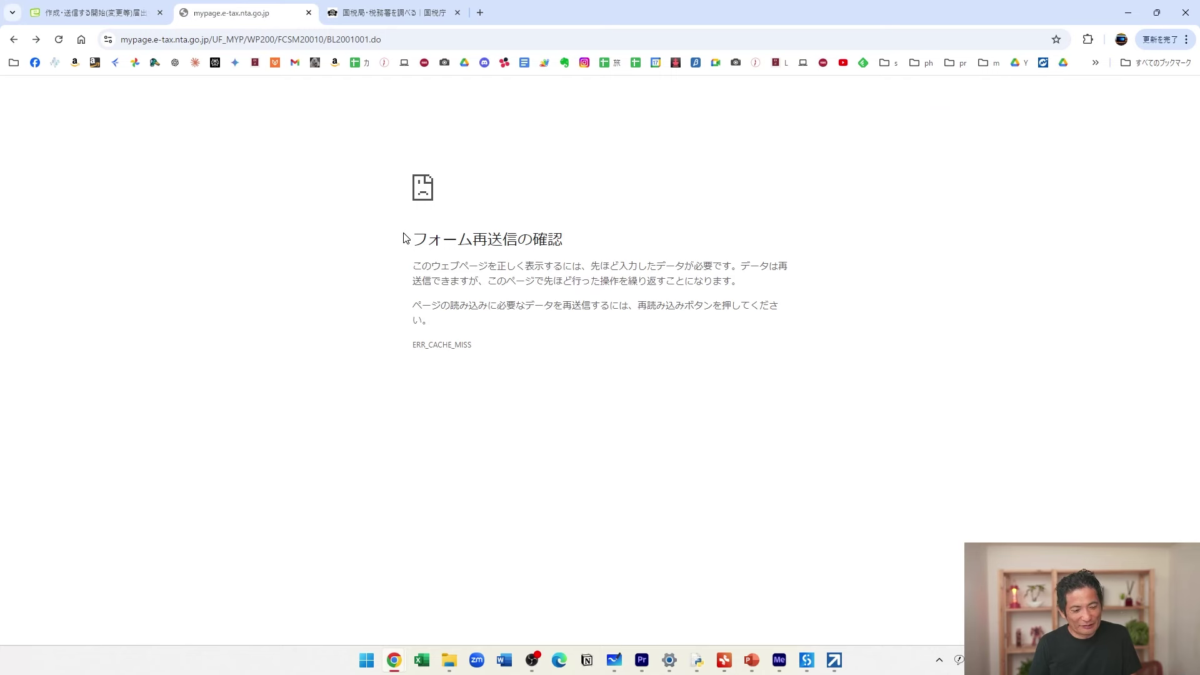
pyautogui.click(45, 42)
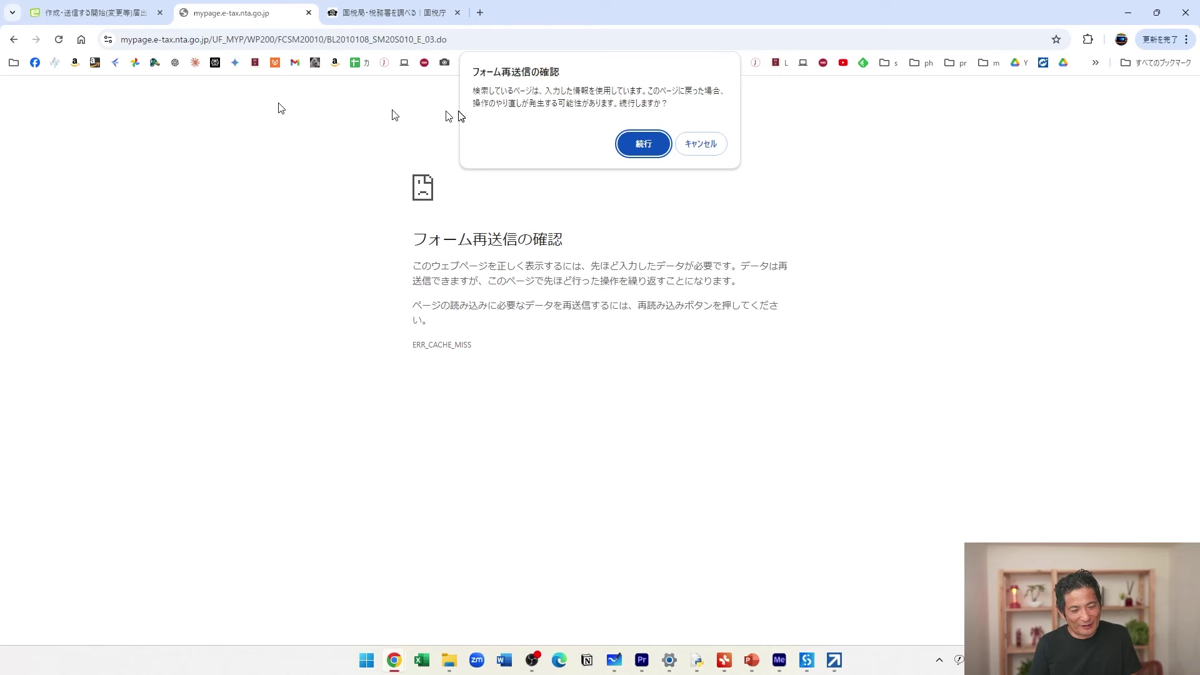
pyautogui.click(647, 144)
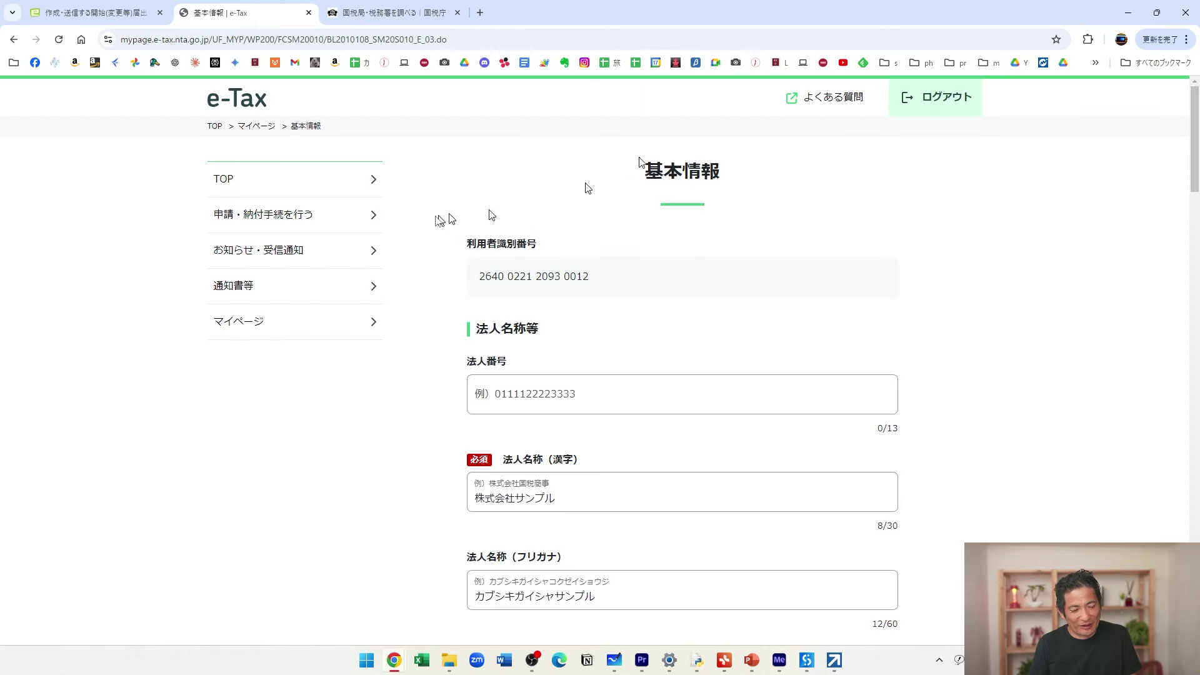
pyautogui.click(289, 179)
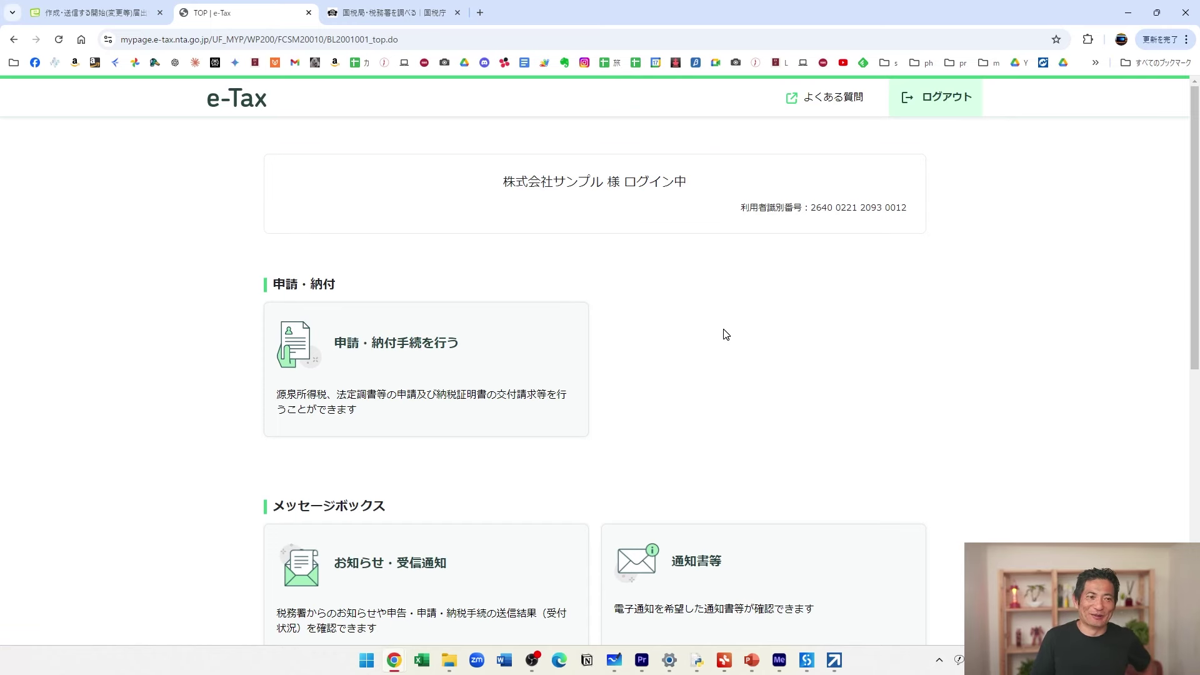
# Scroll up and down the e-Tax TOP page to review its sections.
pyautogui.scroll(-7, 725, 334)
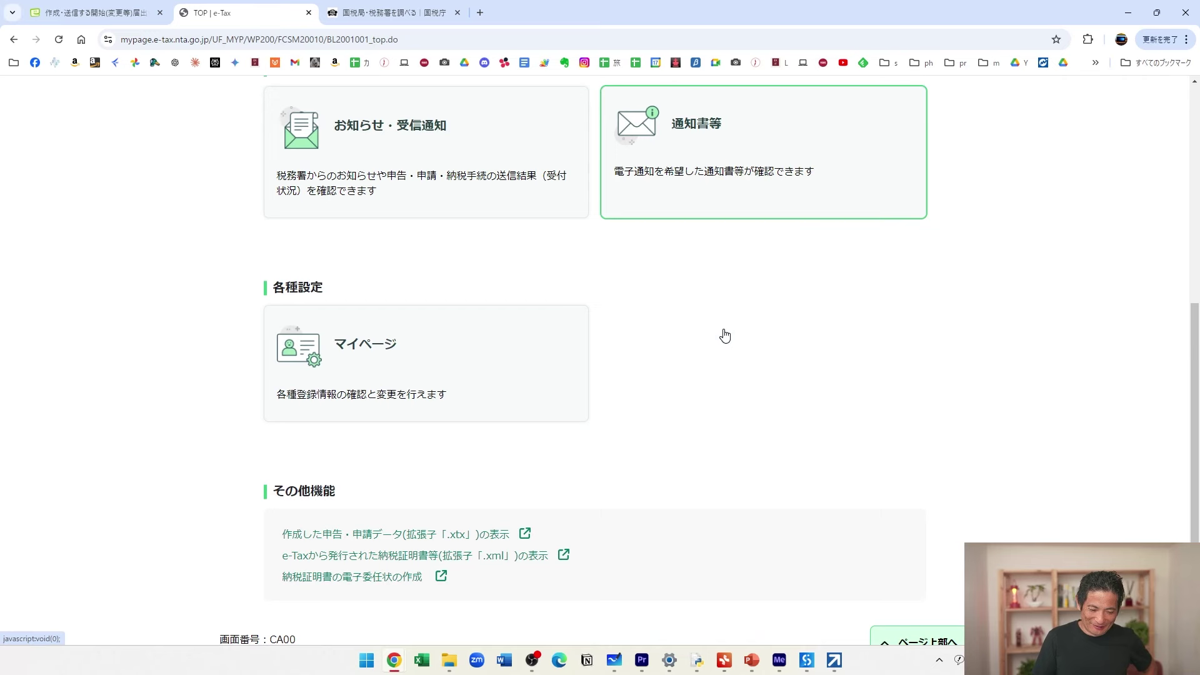
pyautogui.scroll(-2, 726, 335)
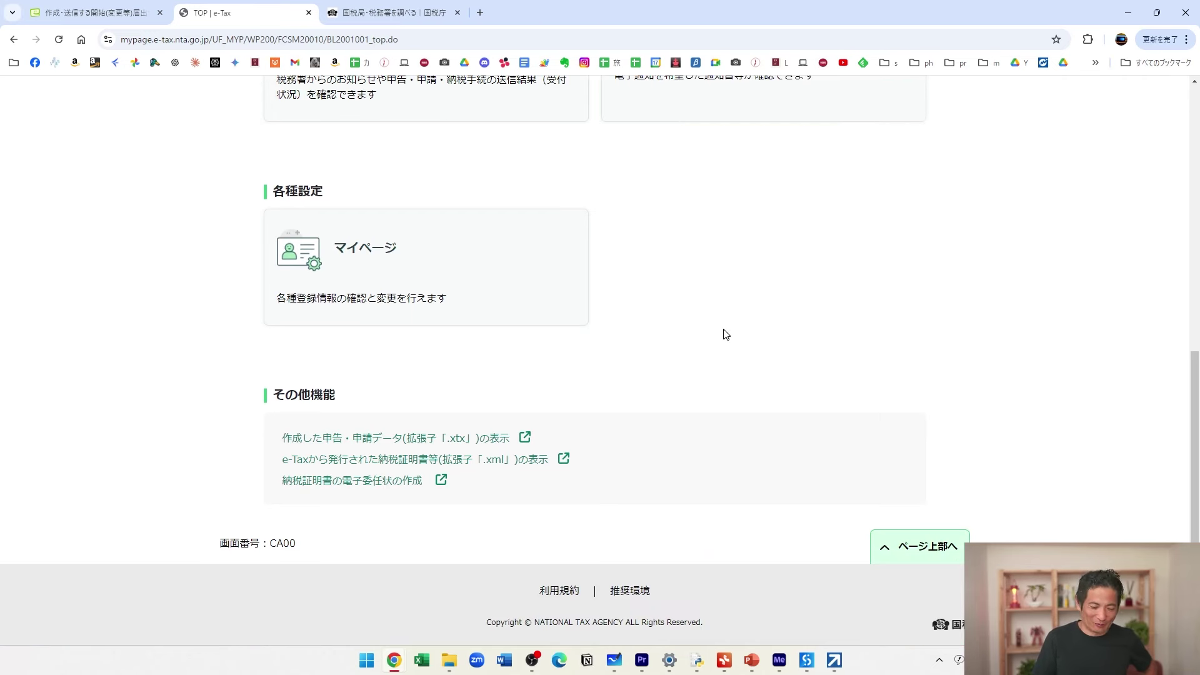
pyautogui.scroll(6, 726, 335)
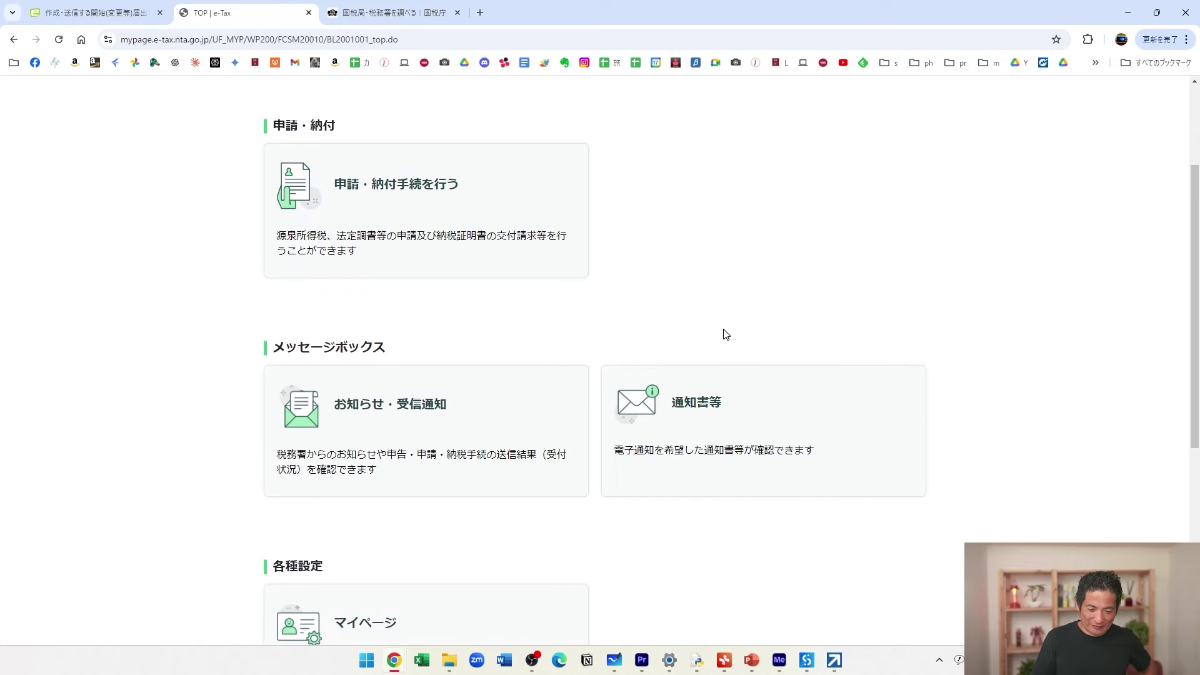
pyautogui.scroll(3, 725, 334)
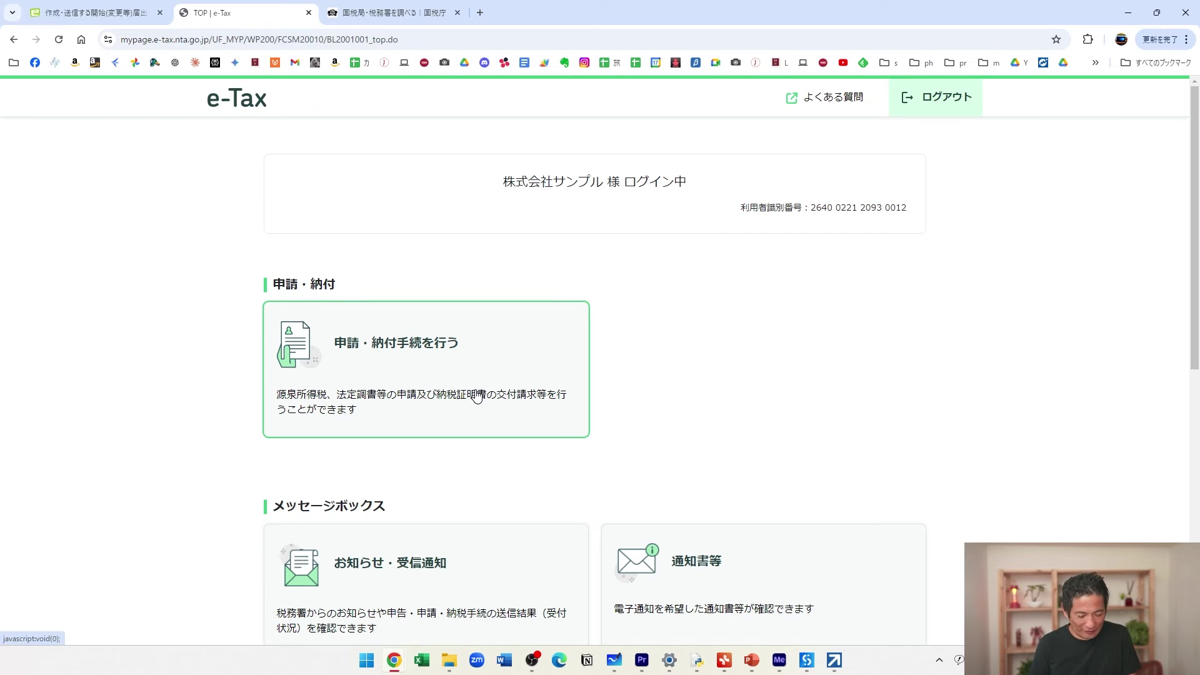
pyautogui.scroll(-4, 477, 395)
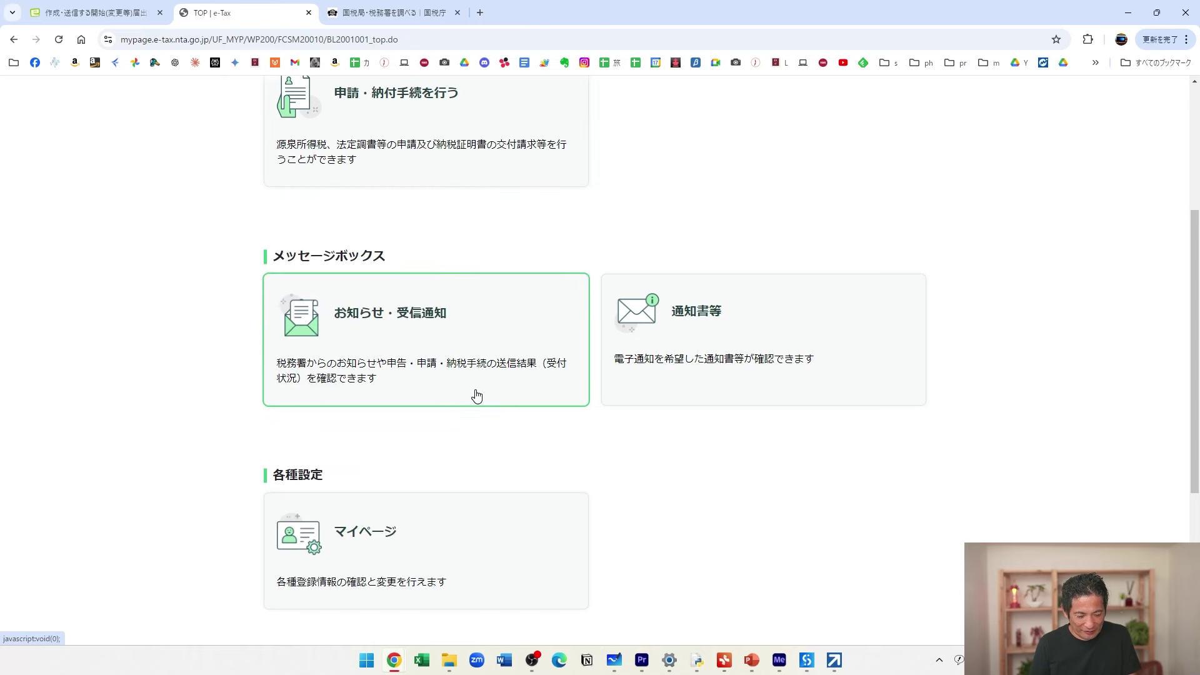
pyautogui.scroll(2, 477, 395)
pyautogui.scroll(2, 477, 396)
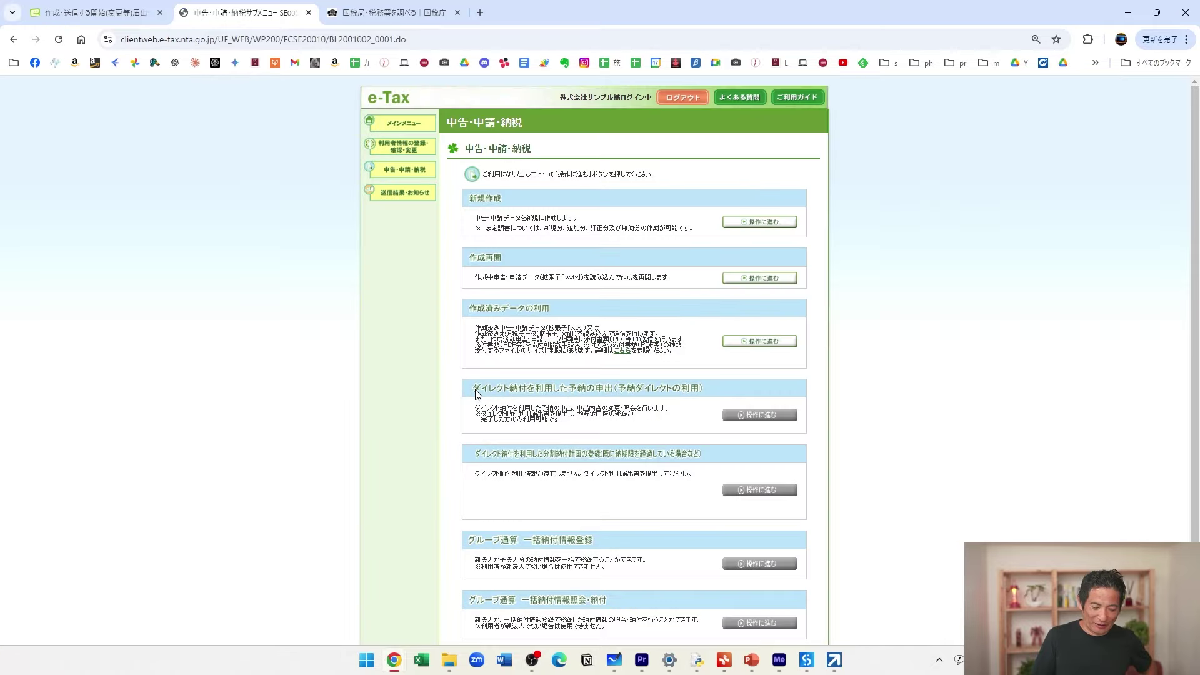
# Open the 新規作成 procedure list and zoom the page in twice for readability.
pyautogui.scroll(-2, 670, 496)
pyautogui.scroll(2, 675, 413)
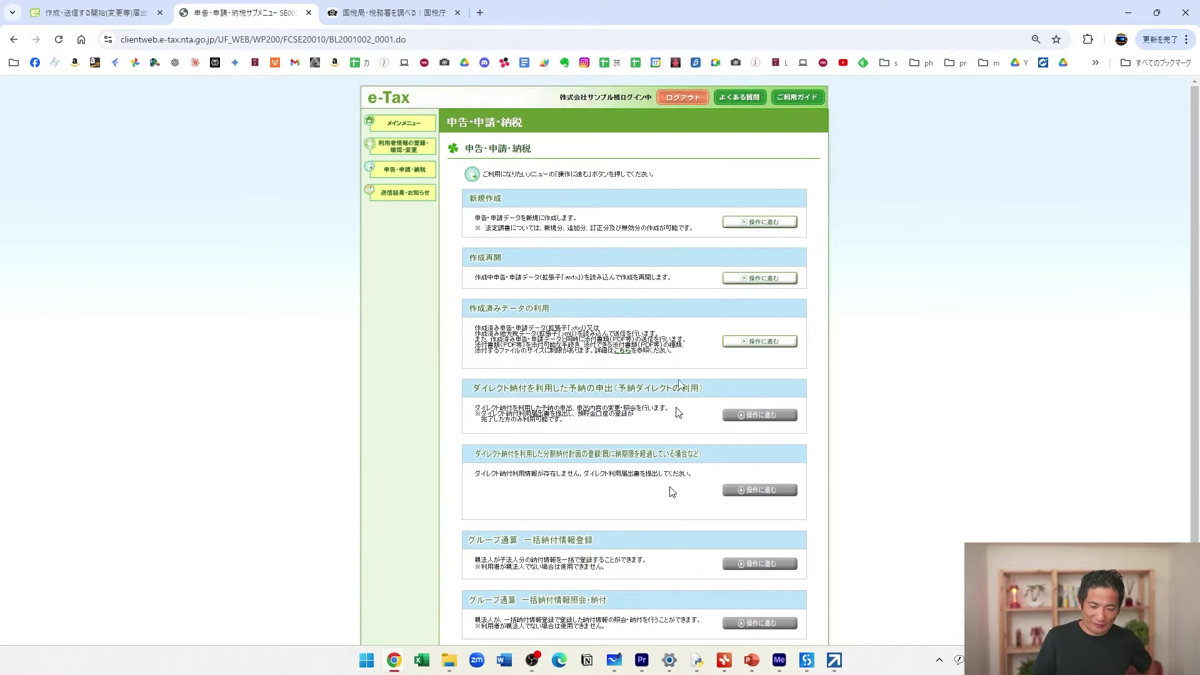
pyautogui.click(748, 223)
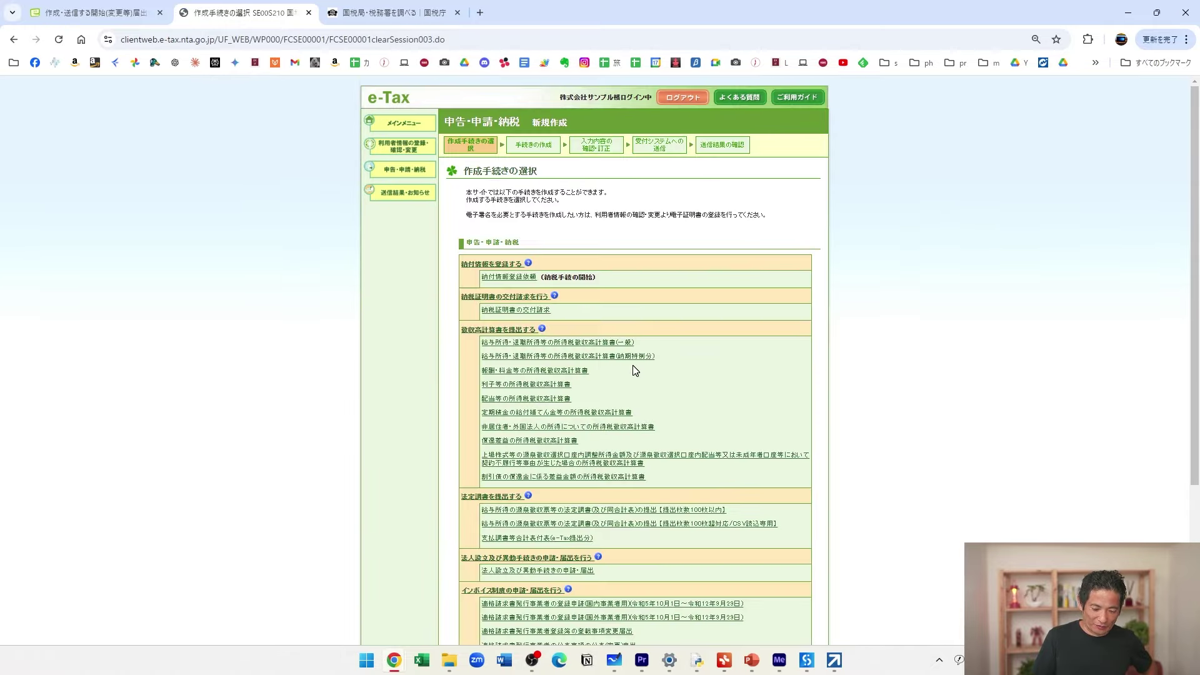
pyautogui.scroll(-3, 635, 370)
pyautogui.scroll(-2, 634, 367)
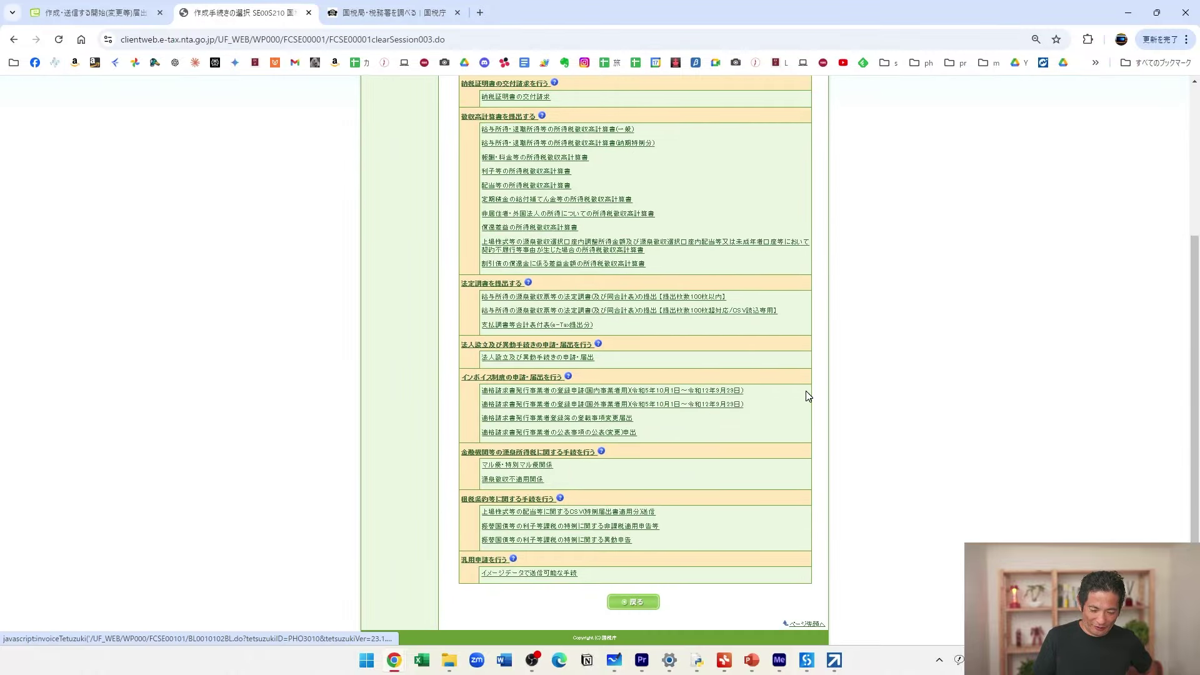
pyautogui.scroll(5, 871, 414)
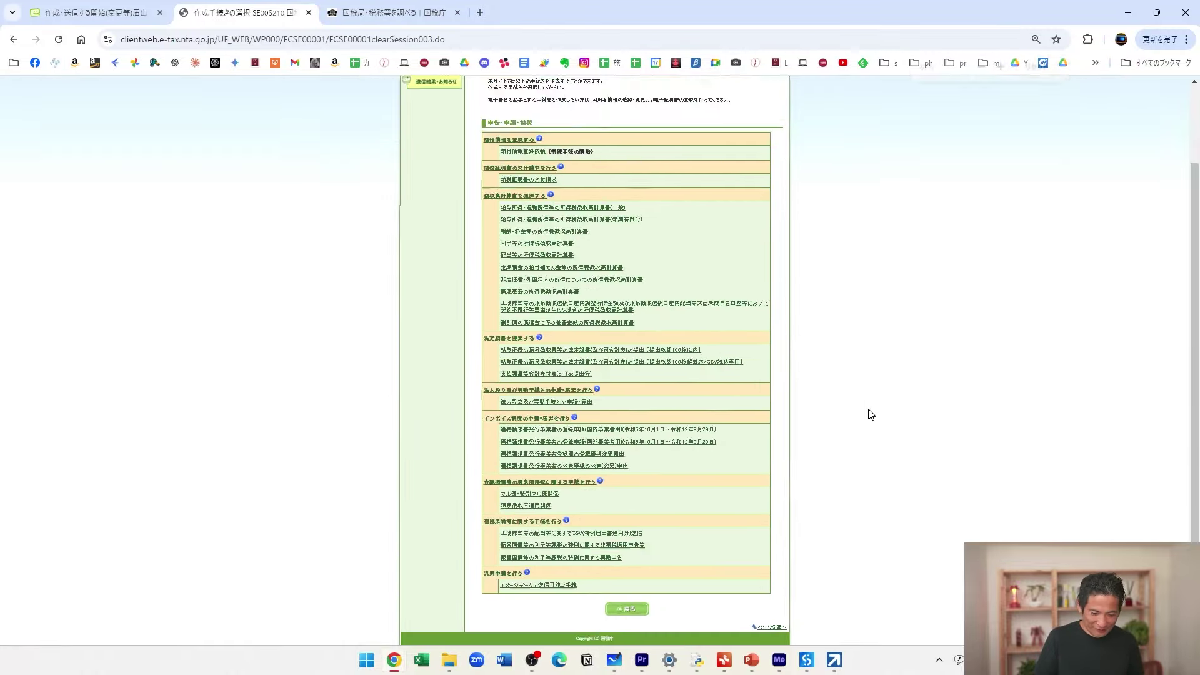
pyautogui.hotkey('ctrl', '+')
pyautogui.hotkey('ctrl', '+')
pyautogui.hotkey('ctrl', '+')
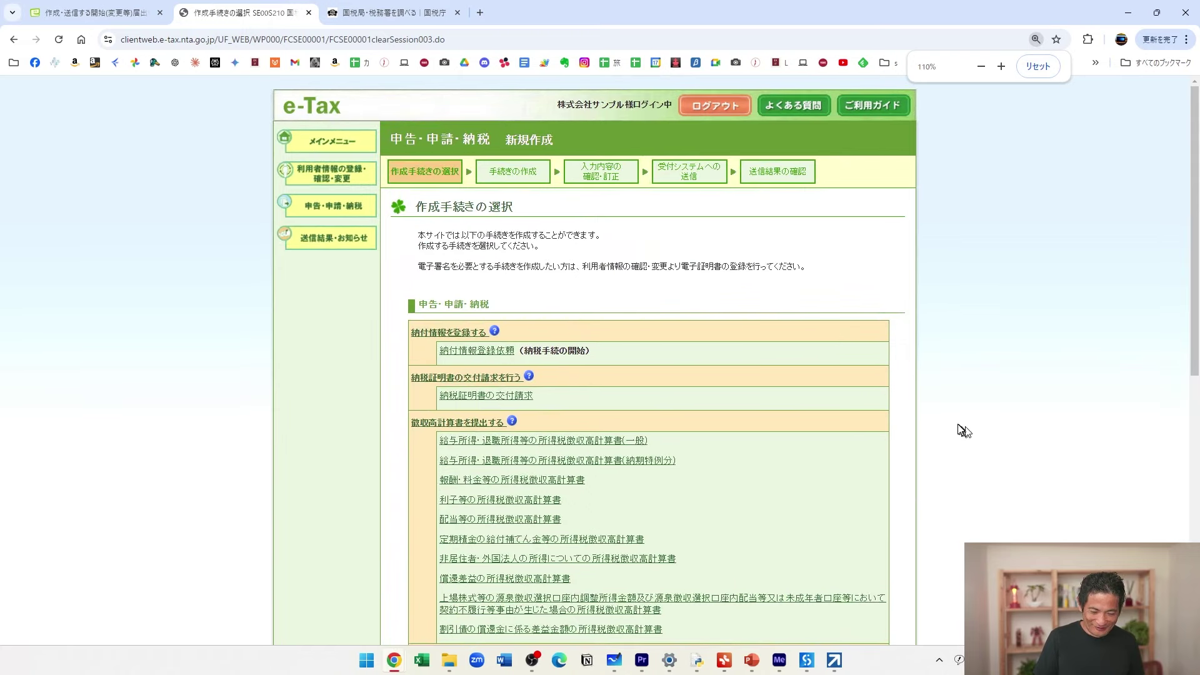
pyautogui.scroll(-8, 959, 428)
pyautogui.hotkey('ctrl', '+')
pyautogui.hotkey('ctrl', '+')
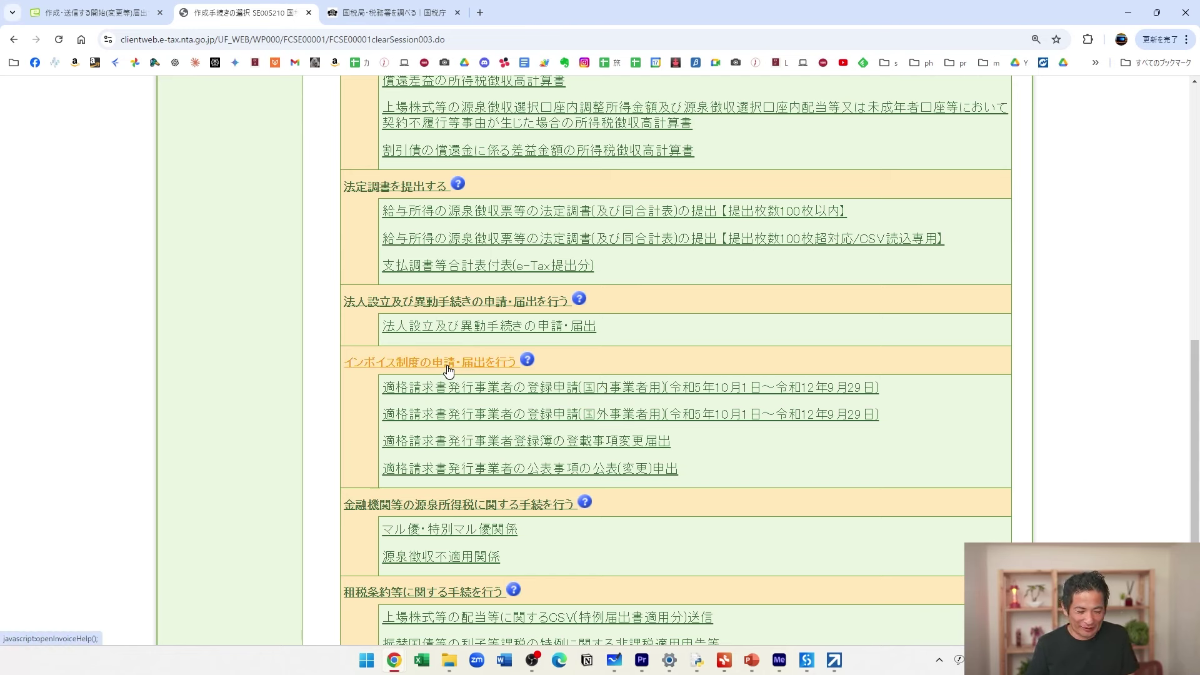
# Try the 法人設立 and domestic invoice registration procedures, dismissing each certificate warning.
pyautogui.click(489, 333)
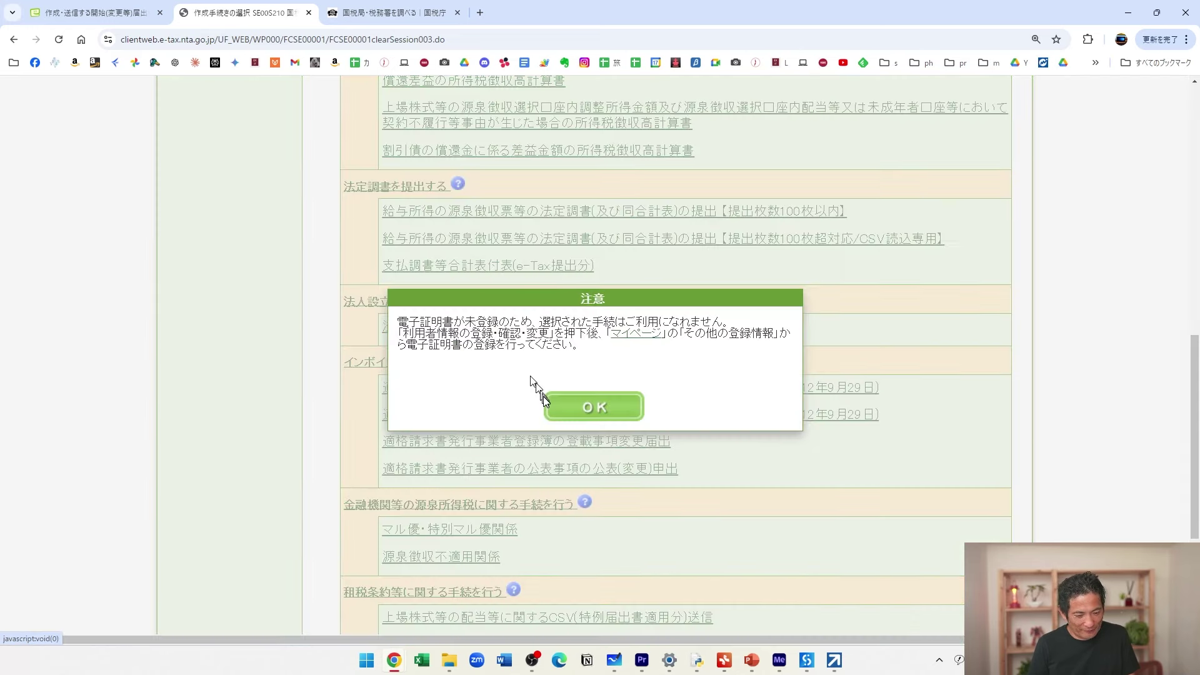
pyautogui.click(600, 407)
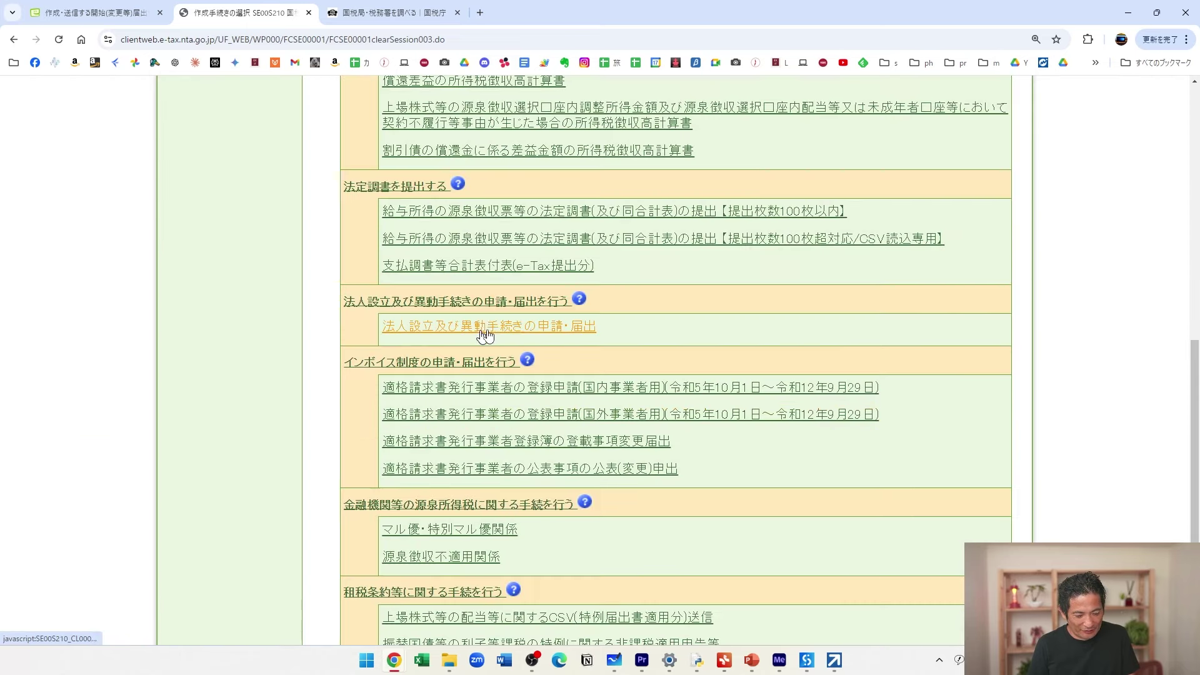
pyautogui.click(521, 388)
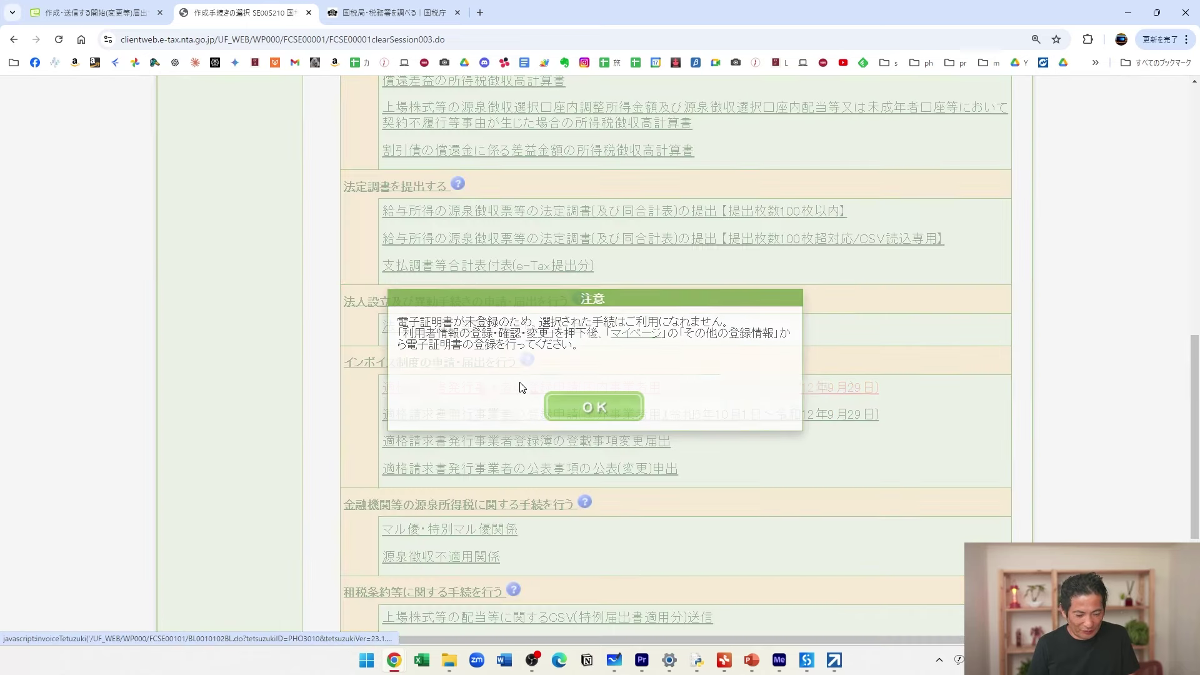
pyautogui.click(587, 406)
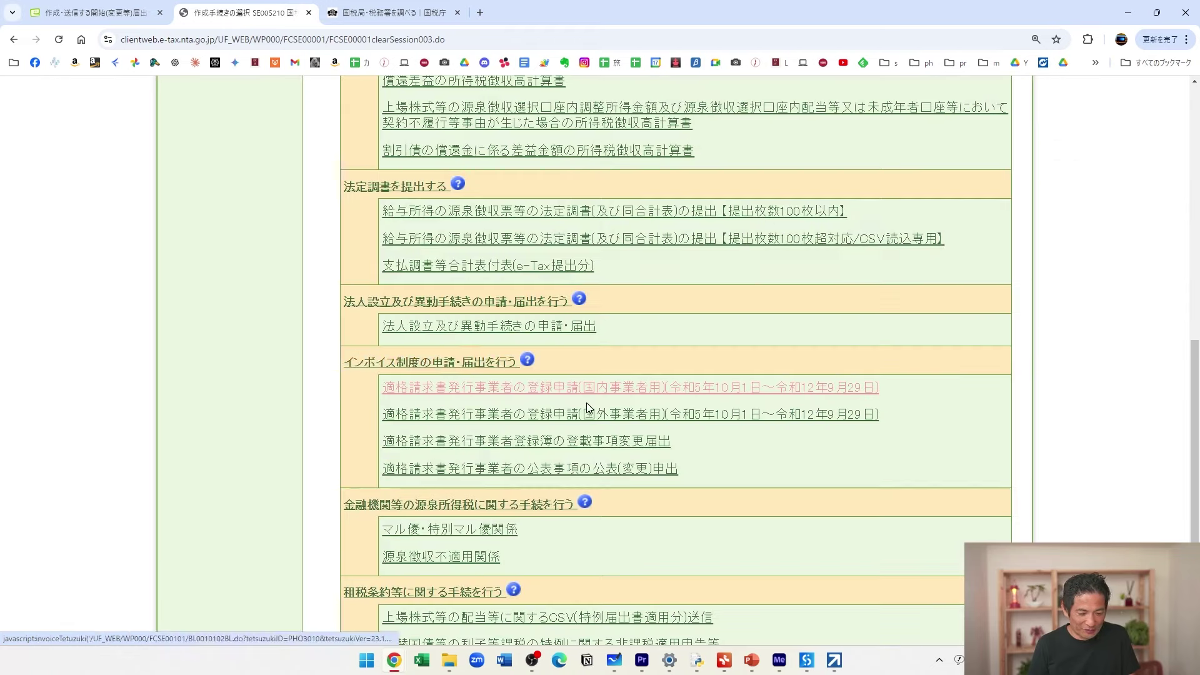
pyautogui.scroll(10, 455, 361)
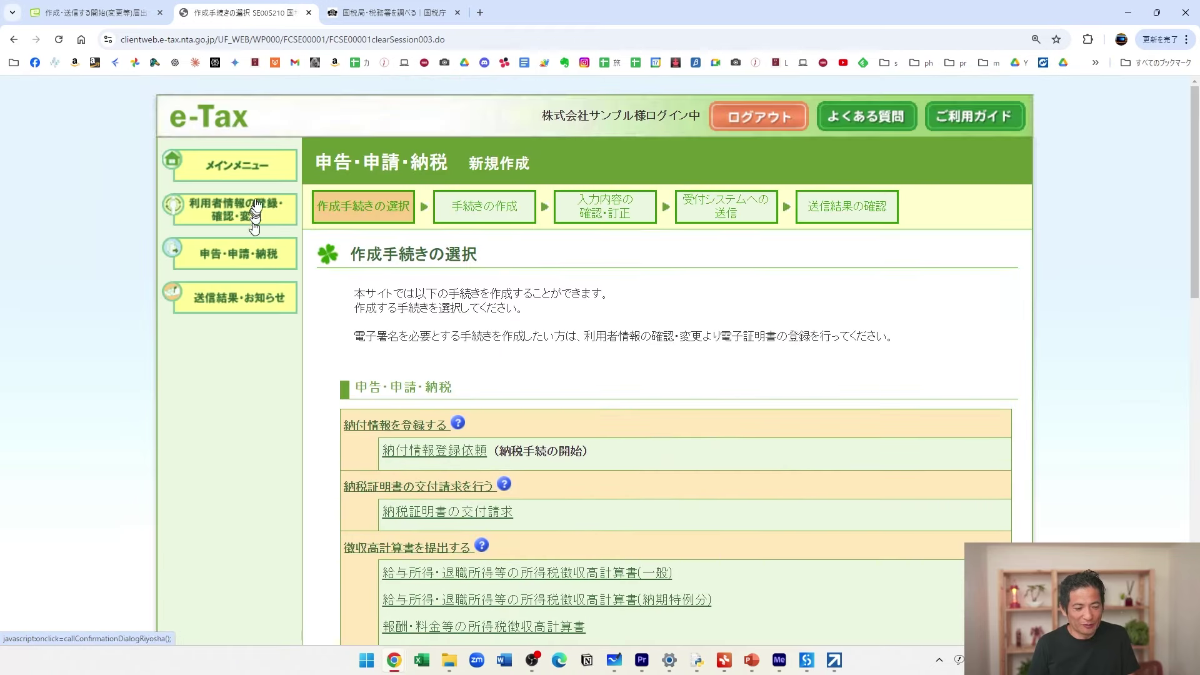
# Go through 利用者情報の登録・確認・変更 to その他の登録情報 and choose 登録する for the unregistered 電子証明書.
pyautogui.click(260, 215)
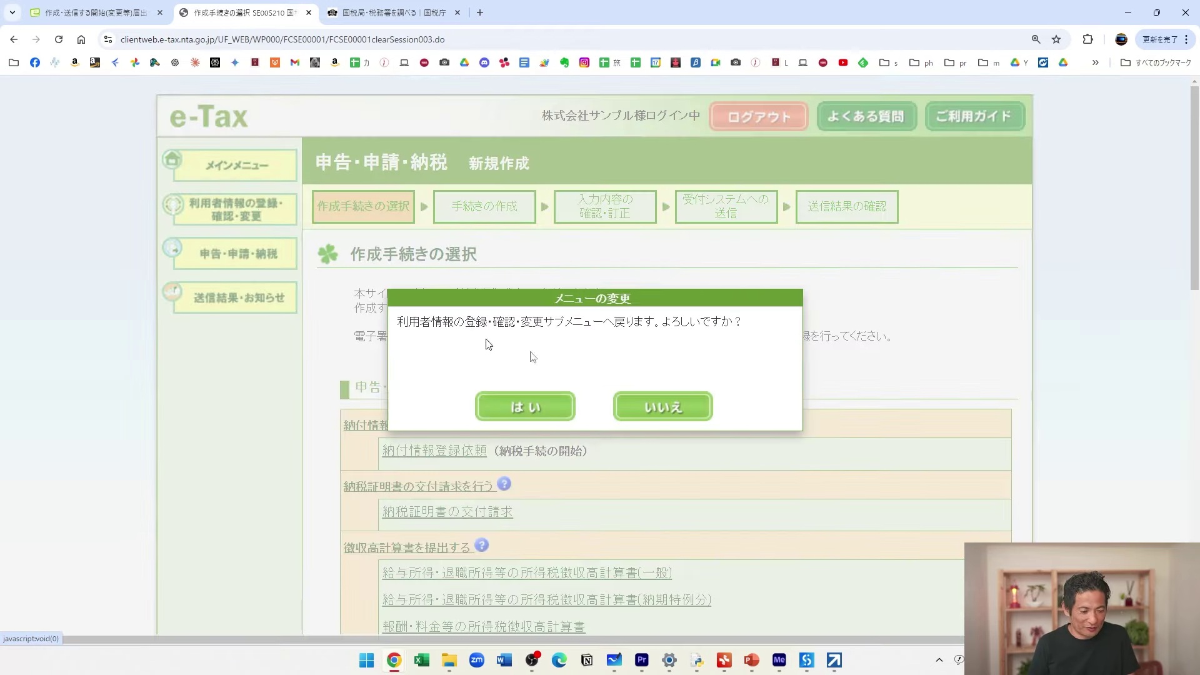
pyautogui.click(541, 405)
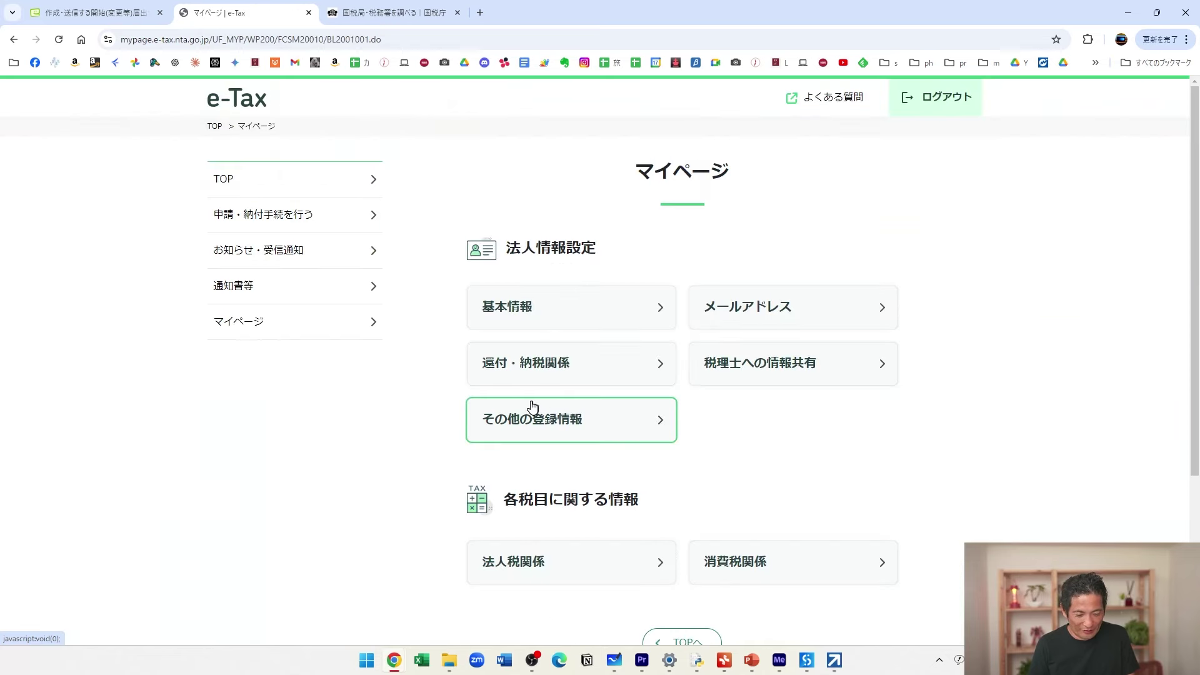
pyautogui.scroll(-1, 533, 407)
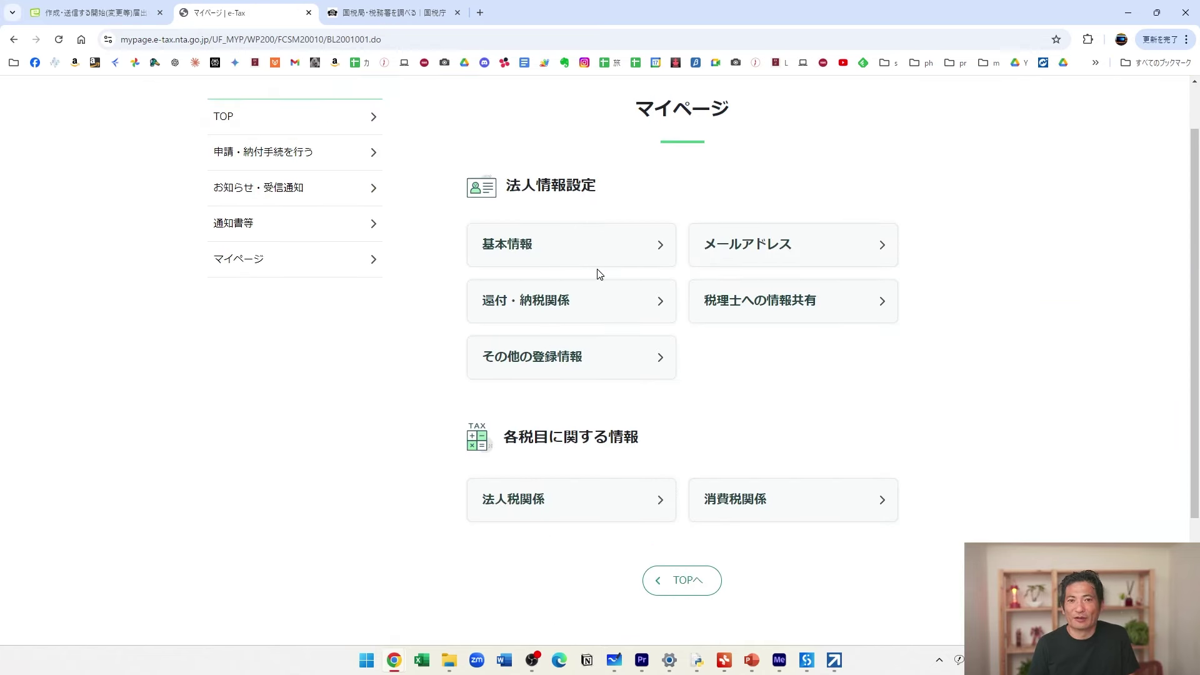
pyautogui.click(629, 364)
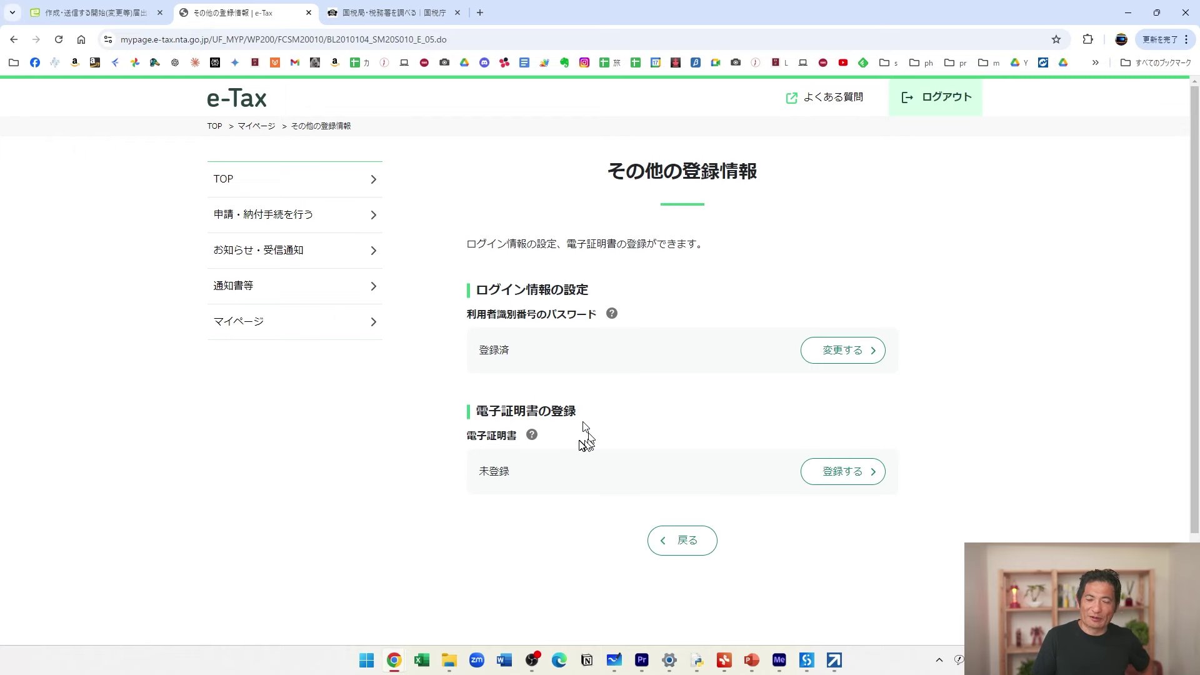
pyautogui.click(862, 472)
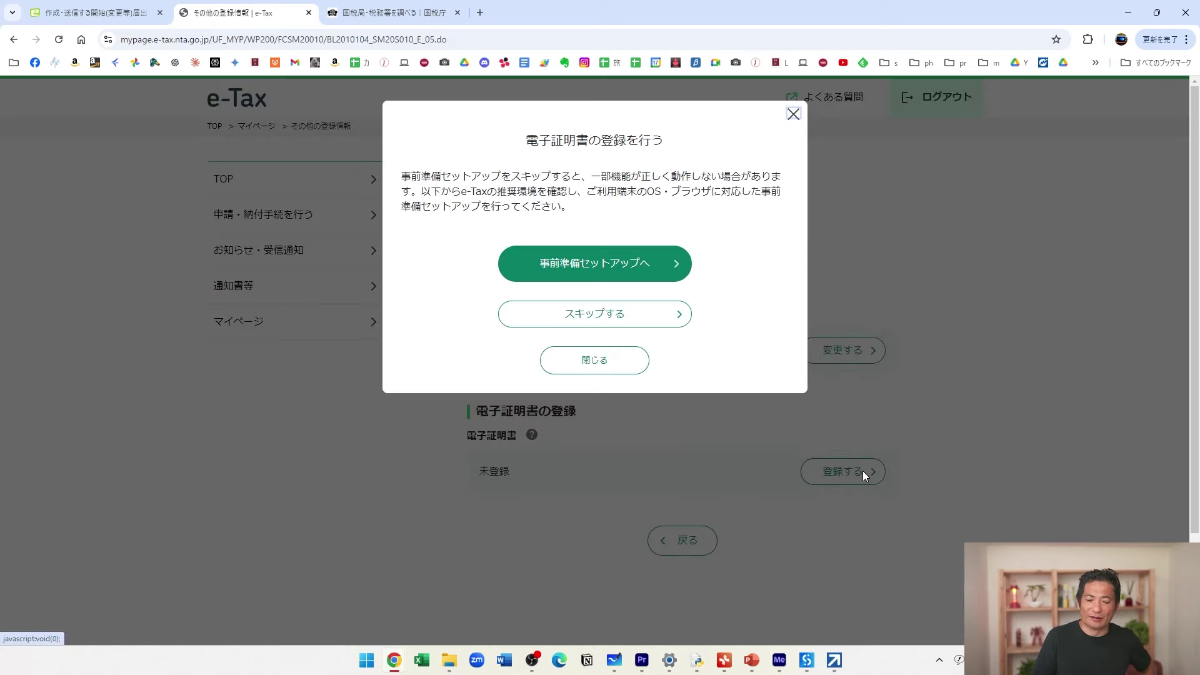